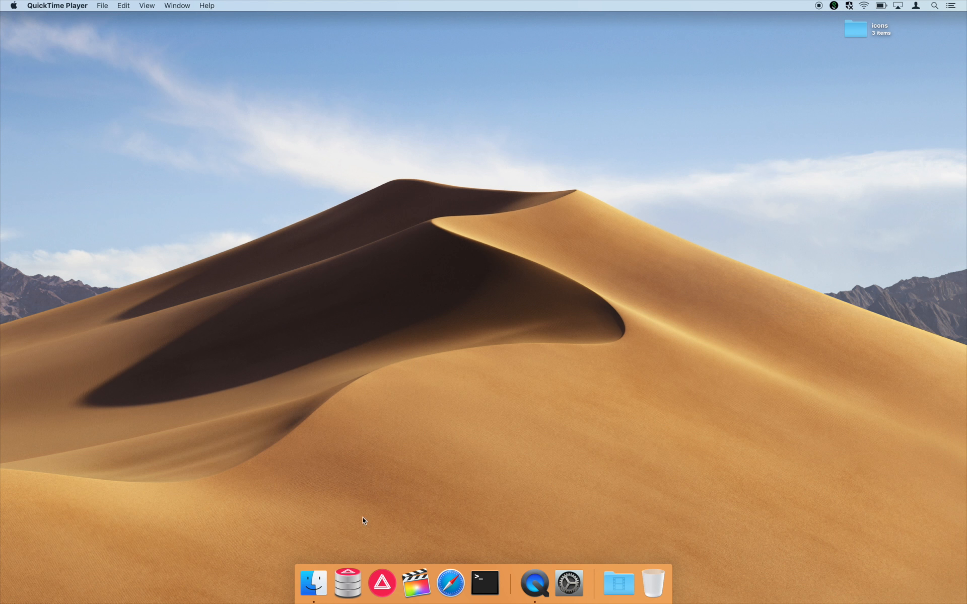
- Launch PostLab Server from the Dock
{"action": "left_click", "coordinate": [347, 585]}
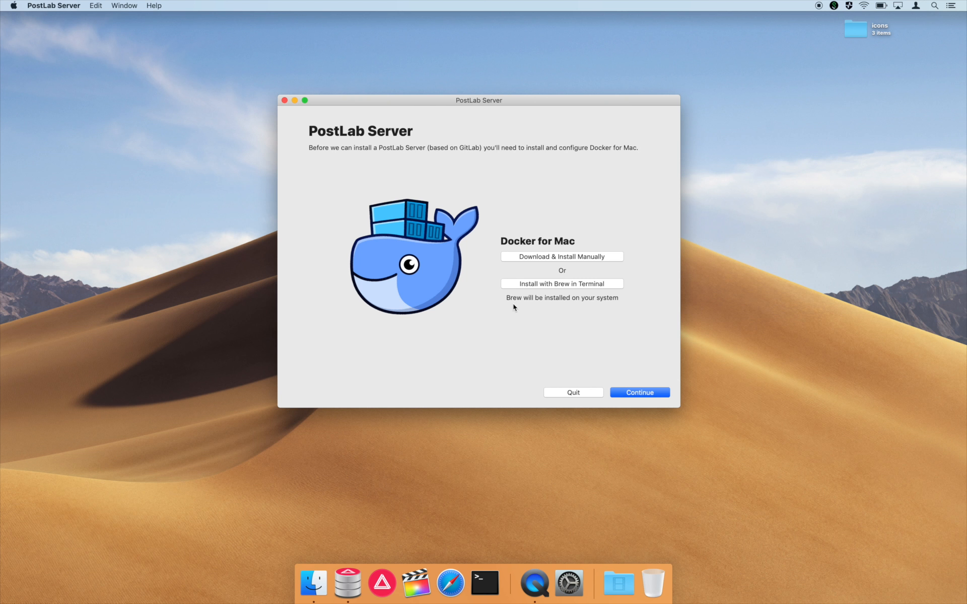
- Choose 'Install with Brew in Terminal' to start the Homebrew-based Docker for Mac installation
{"action": "left_click", "coordinate": [541, 288]}
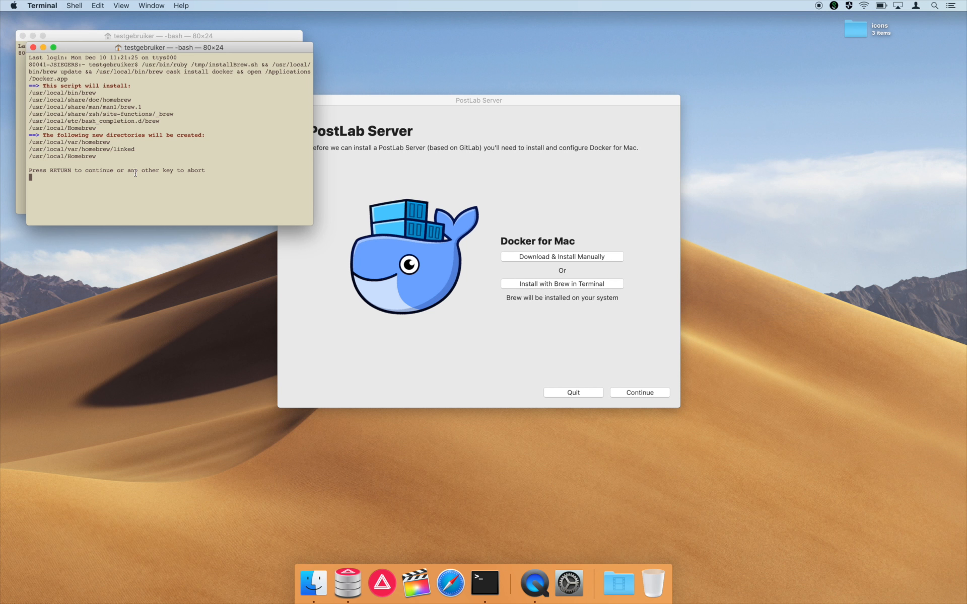
- Continue the Homebrew install script and submit the admin password so Docker installs
{"action": "key", "text": "Return"}
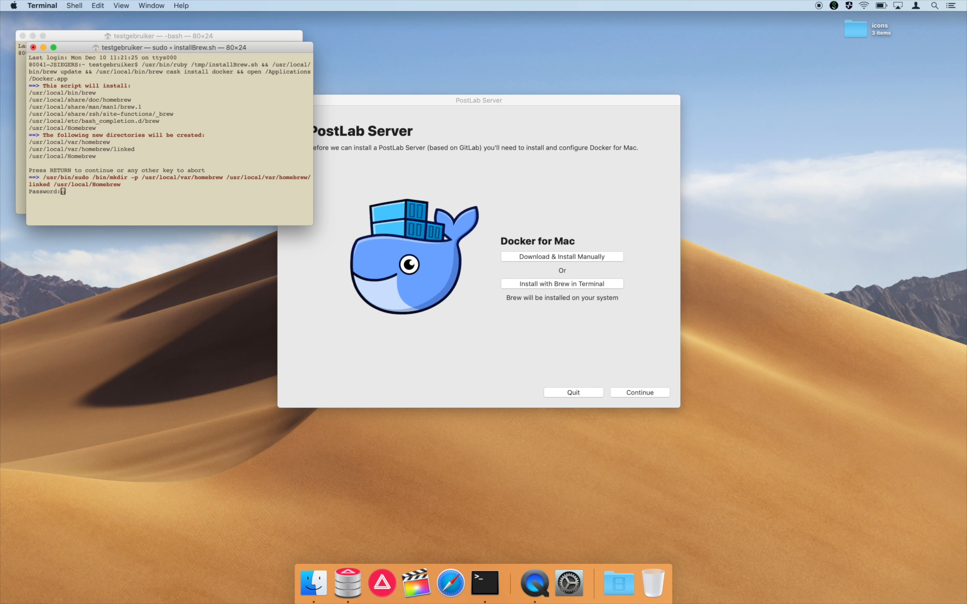
{"action": "key", "text": "Return"}
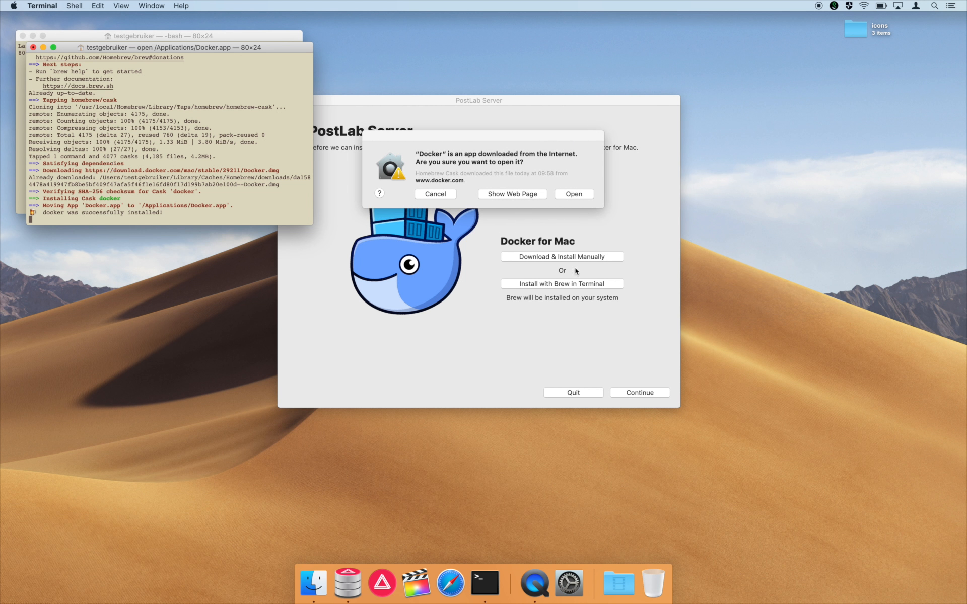
- Open the downloaded Docker app and grant it privileged access with the admin password
{"action": "left_click", "coordinate": [577, 194]}
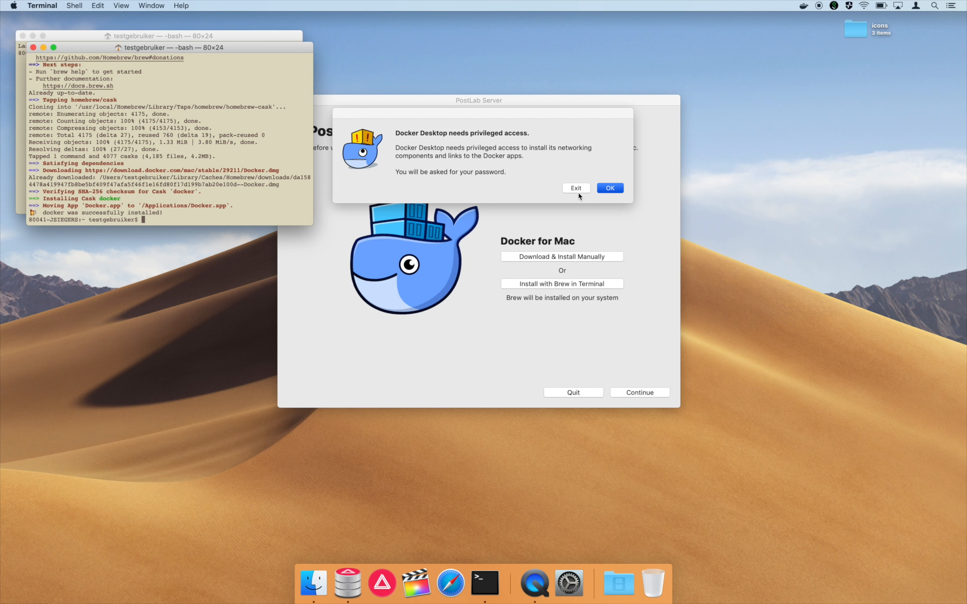
{"action": "left_click", "coordinate": [616, 188]}
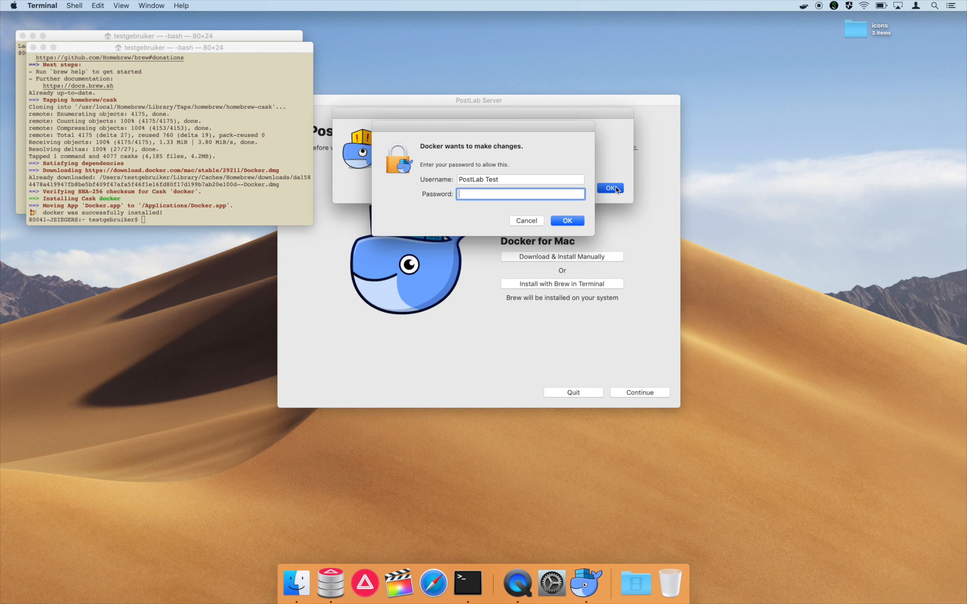
{"action": "type", "text": "•••••••••"}
{"action": "key", "text": "Return"}
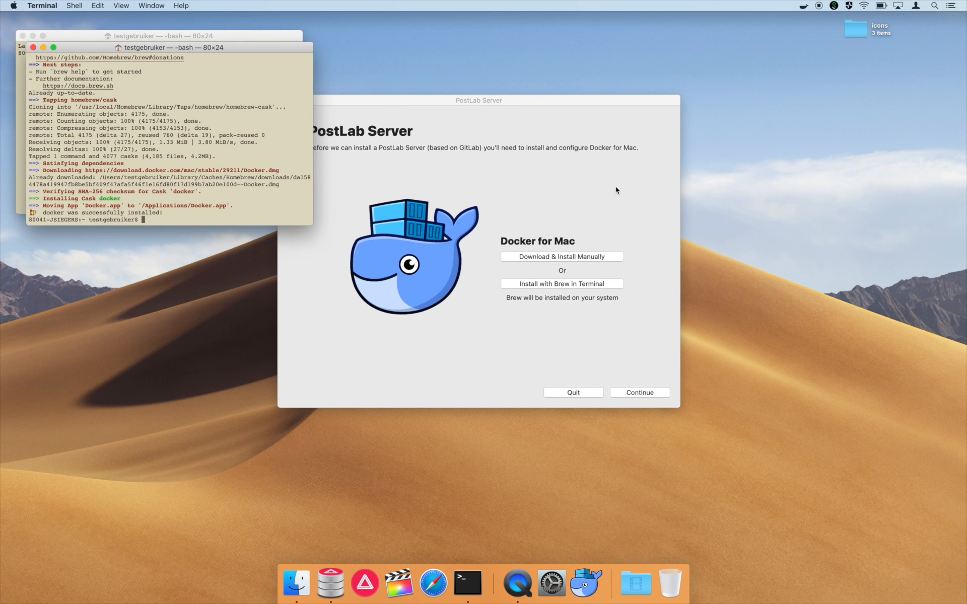
- Confirm Docker Desktop is running, close both Terminal windows, and return to PostLab Server
{"action": "left_click", "coordinate": [803, 8]}
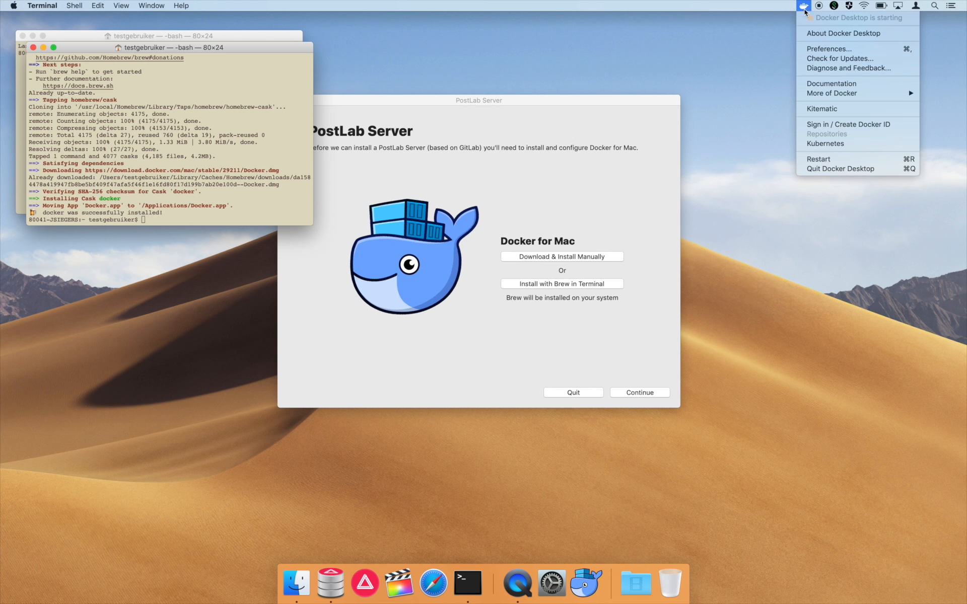
{"action": "left_click", "coordinate": [733, 63]}
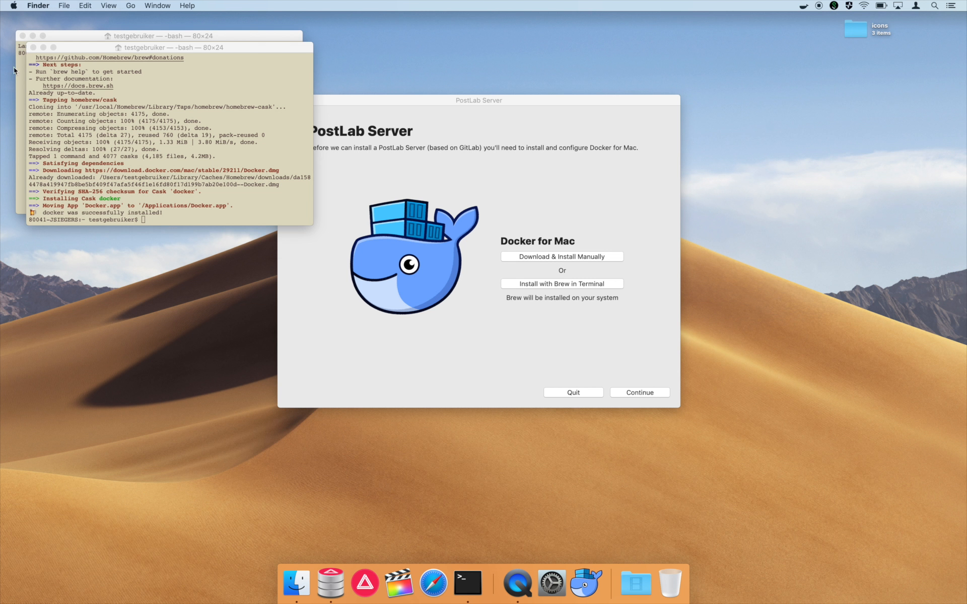
{"action": "left_click", "coordinate": [33, 47]}
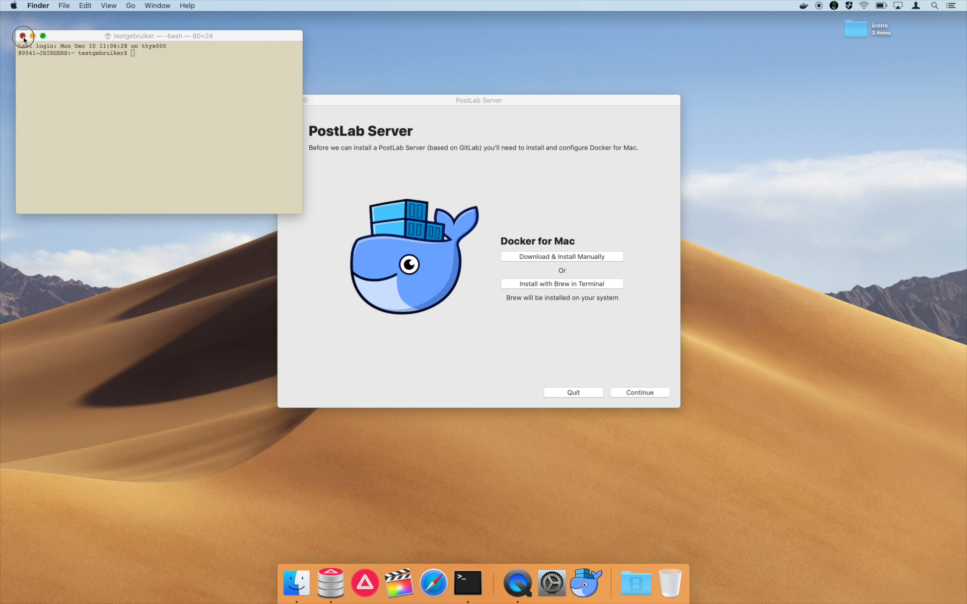
{"action": "left_click", "coordinate": [22, 36]}
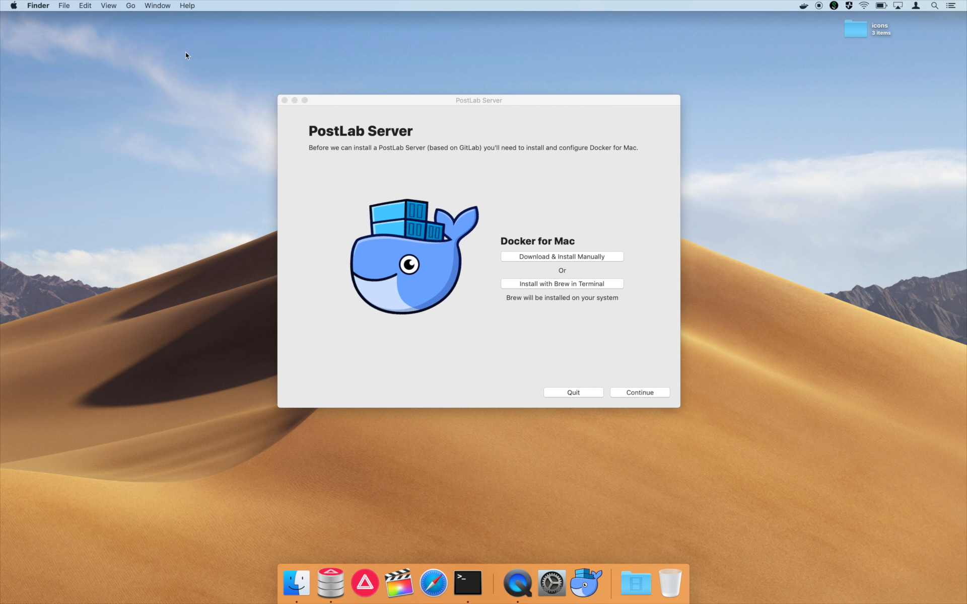
{"action": "left_click", "coordinate": [804, 6]}
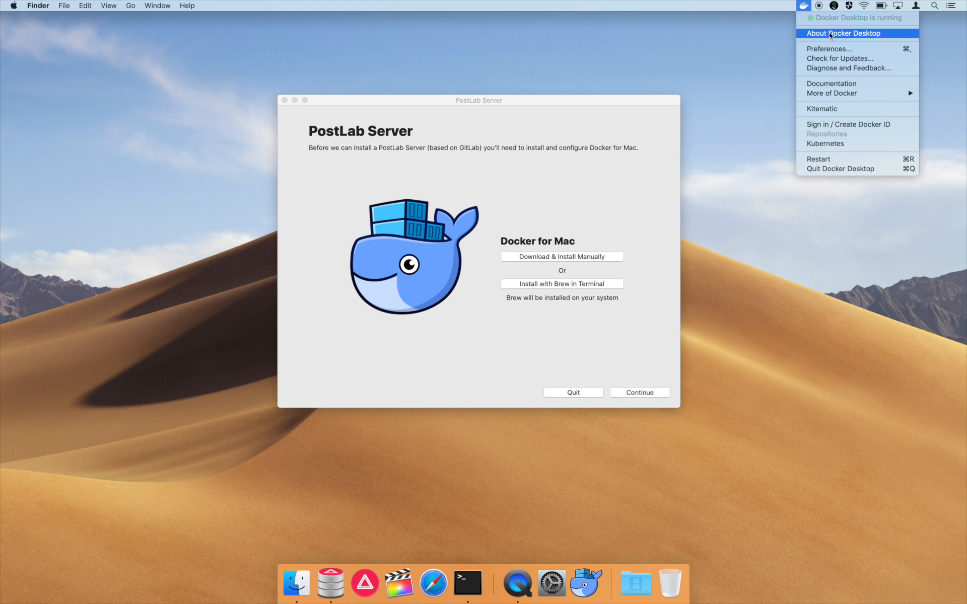
{"action": "left_click", "coordinate": [656, 103]}
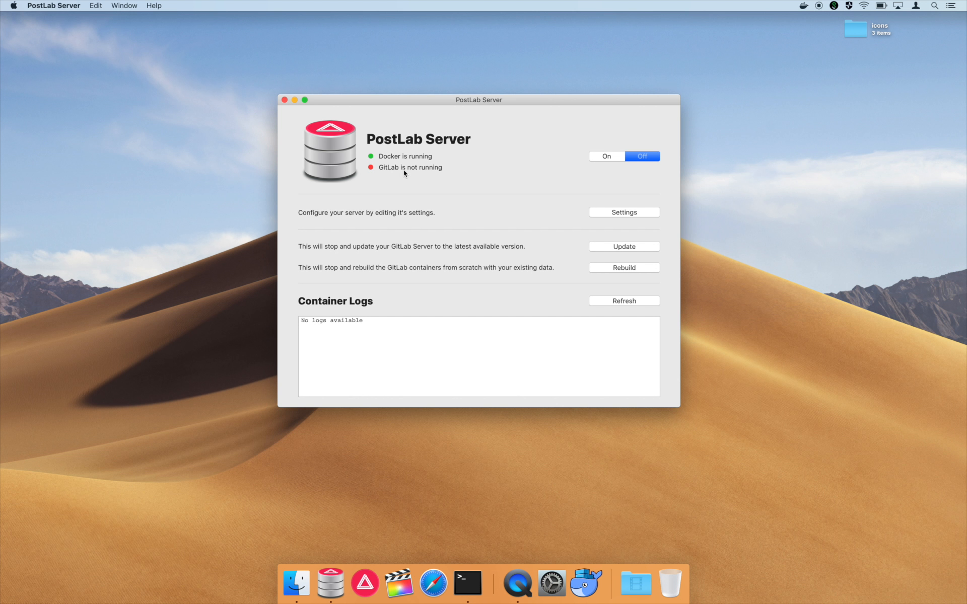
- Open PostLab Server's Settings sheet with data location, server address and SSH/HTTP/HTTPS ports
{"action": "left_click", "coordinate": [624, 213]}
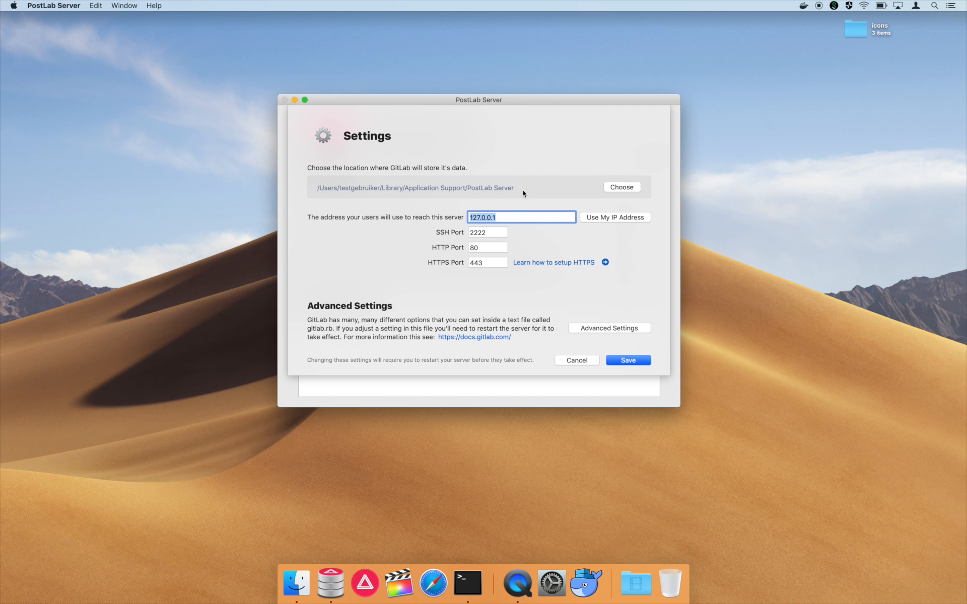
- Replace the server address with 127.0.0.1
{"action": "double_click", "coordinate": [519, 216]}
{"action": "left_click", "coordinate": [599, 220]}
{"action": "triple_click", "coordinate": [568, 217]}
{"action": "key", "text": "BackSpace"}
{"action": "type", "text": "127.0.0.1"}
- Check the HTTP 80 and HTTPS 443 ports, save, and accept the localhost warning
{"action": "left_click", "coordinate": [486, 251]}
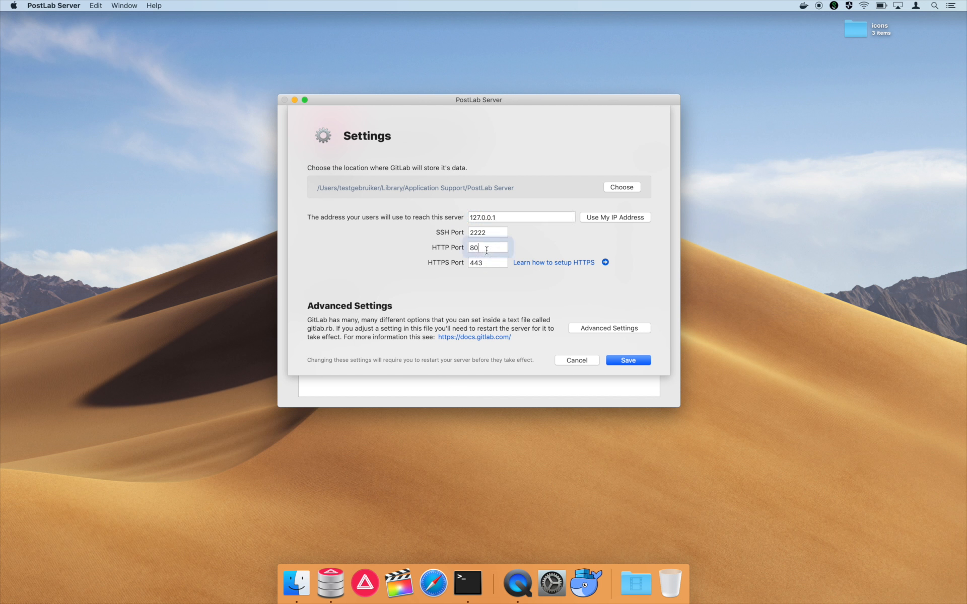
{"action": "left_click", "coordinate": [487, 261]}
{"action": "double_click", "coordinate": [492, 246]}
{"action": "left_click", "coordinate": [618, 361]}
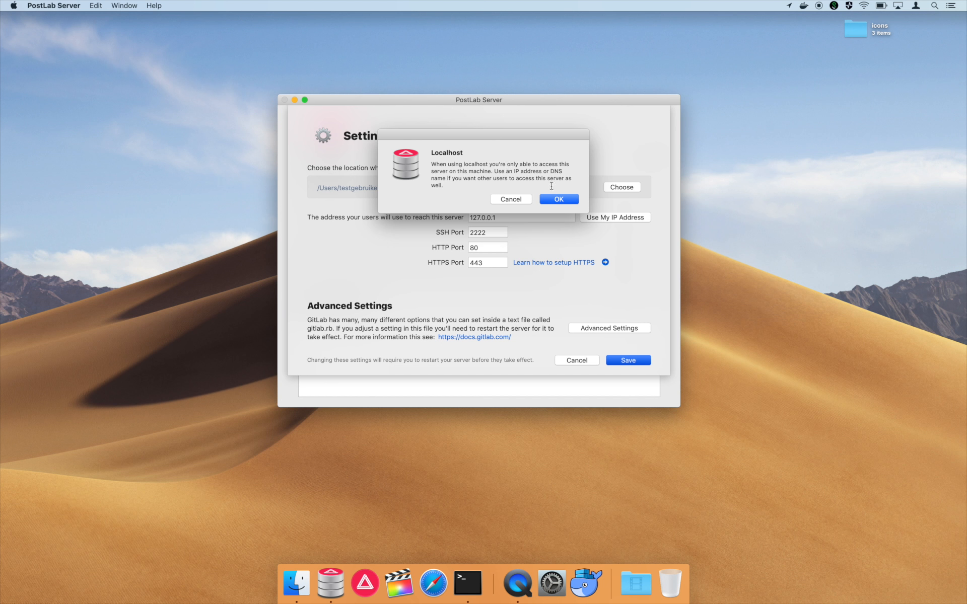
{"action": "left_click", "coordinate": [558, 200]}
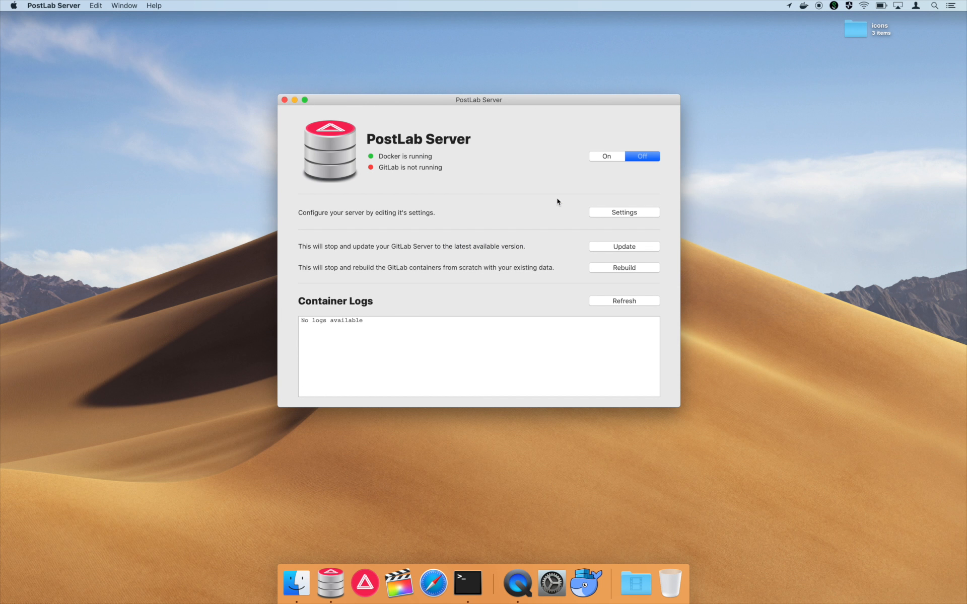
- Turn the GitLab server on so it rebuilds, and check Docker Desktop's status menu
{"action": "left_click", "coordinate": [601, 156]}
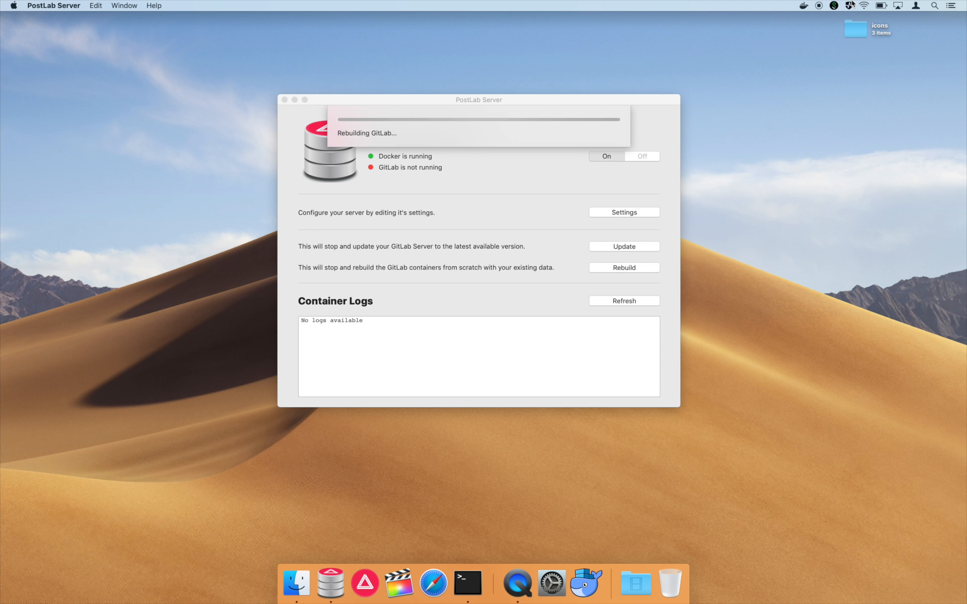
{"action": "left_click", "coordinate": [804, 6]}
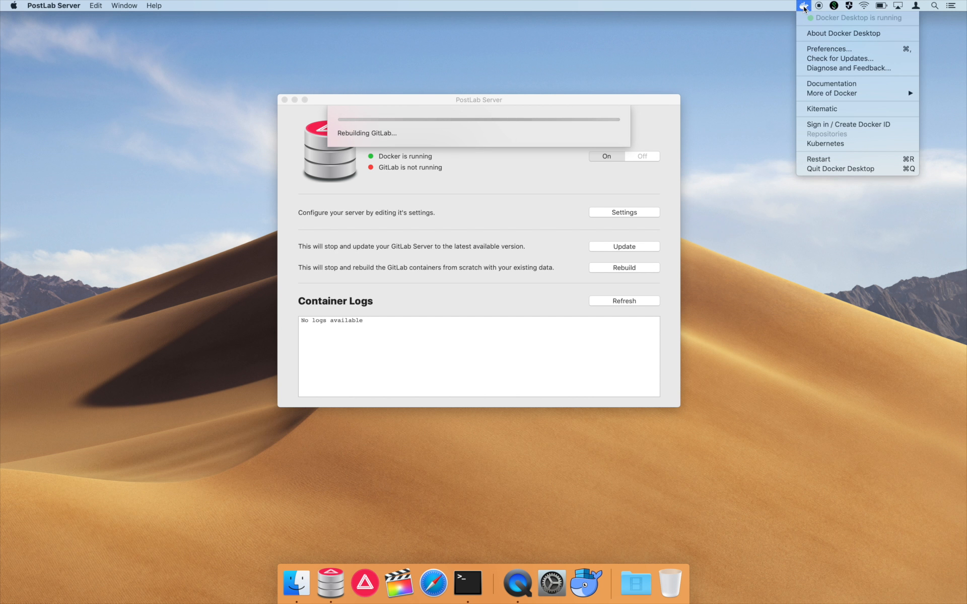
{"action": "left_click", "coordinate": [808, 52]}
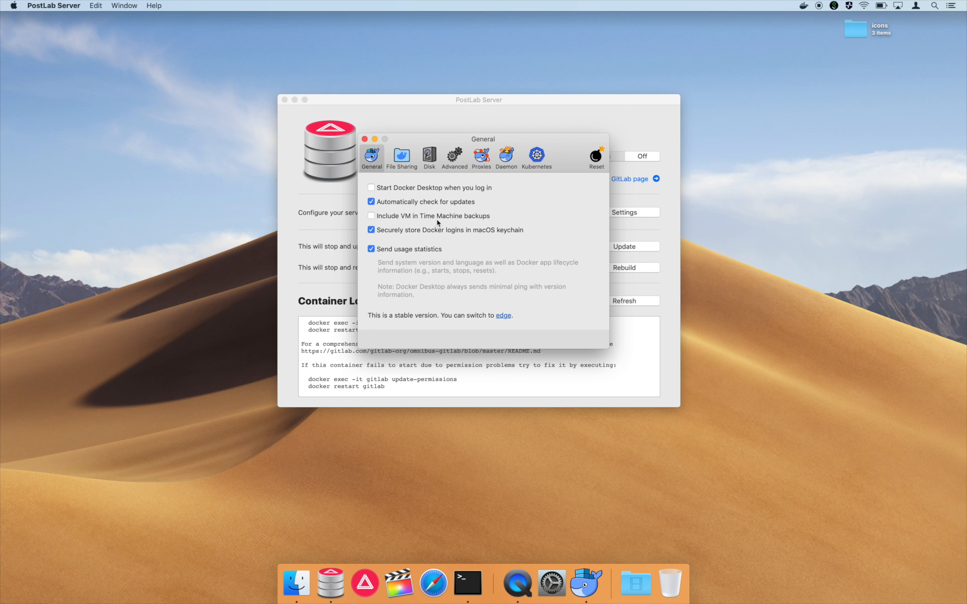
{"action": "left_click_drag", "start_coordinate": [558, 160], "coordinate": [573, 213]}
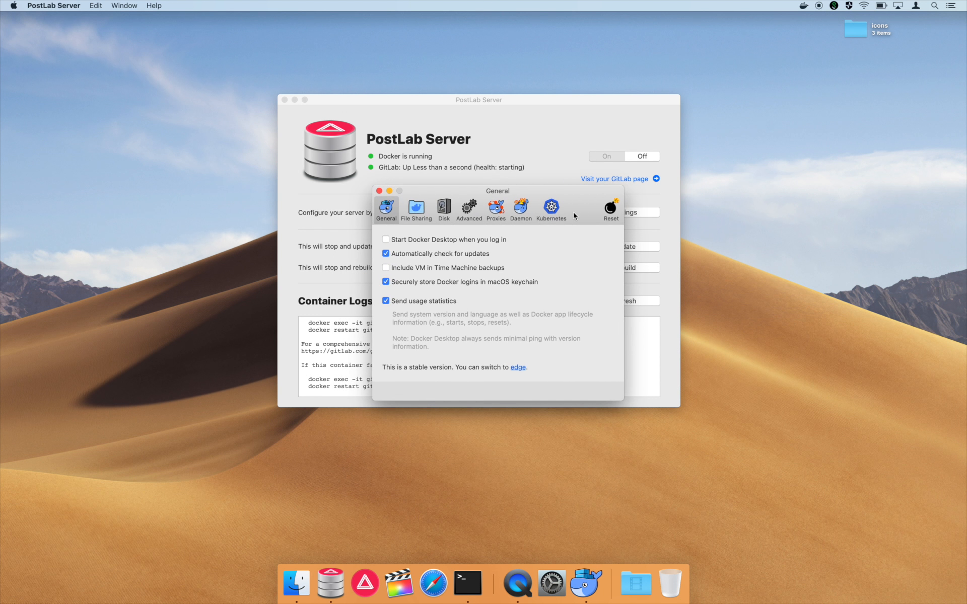
{"action": "left_click", "coordinate": [467, 210]}
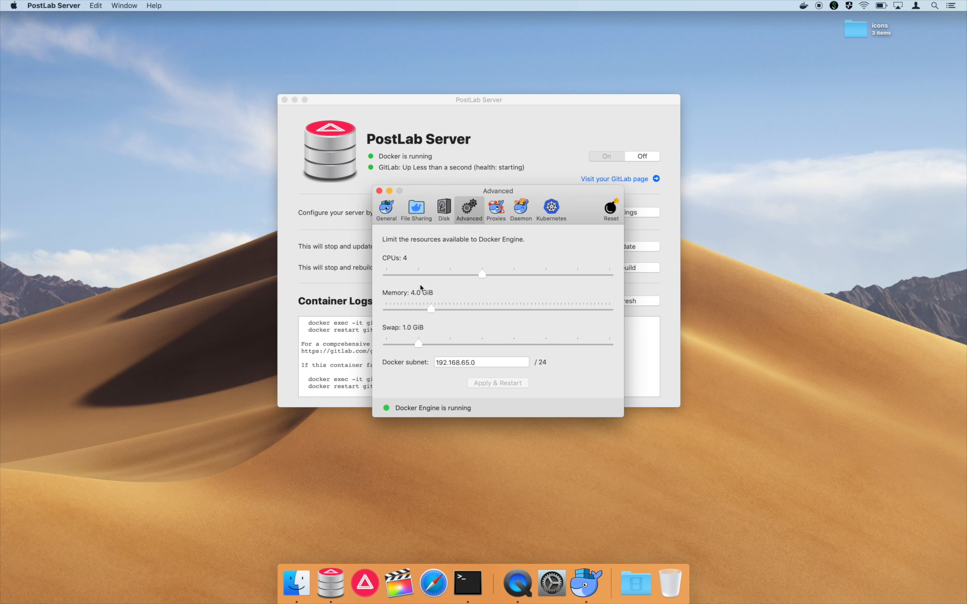
- Enlarge the PostLab Server window and refresh the container logs to follow GitLab's PostgreSQL setup
{"action": "left_click", "coordinate": [379, 192]}
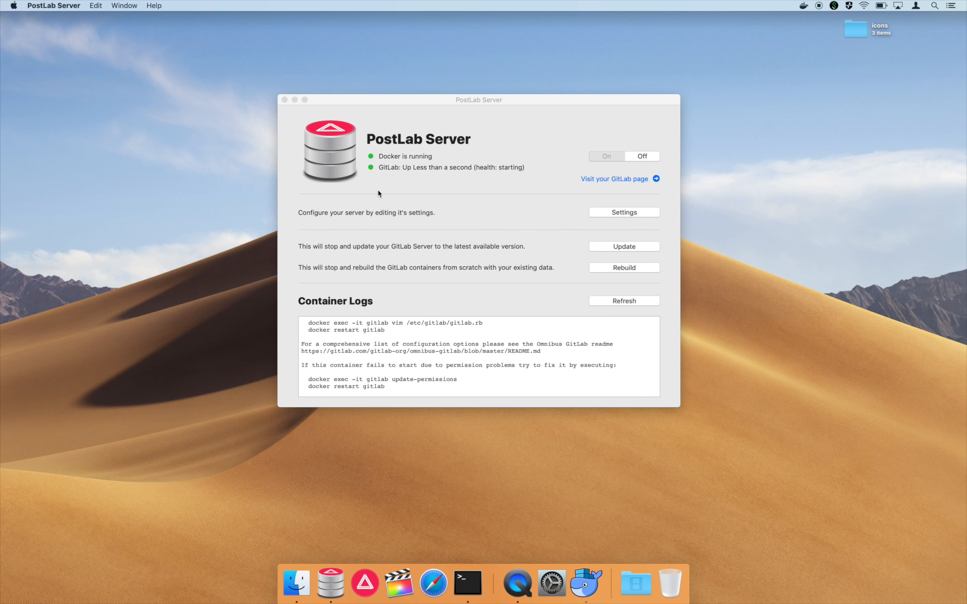
{"action": "left_click", "coordinate": [449, 194]}
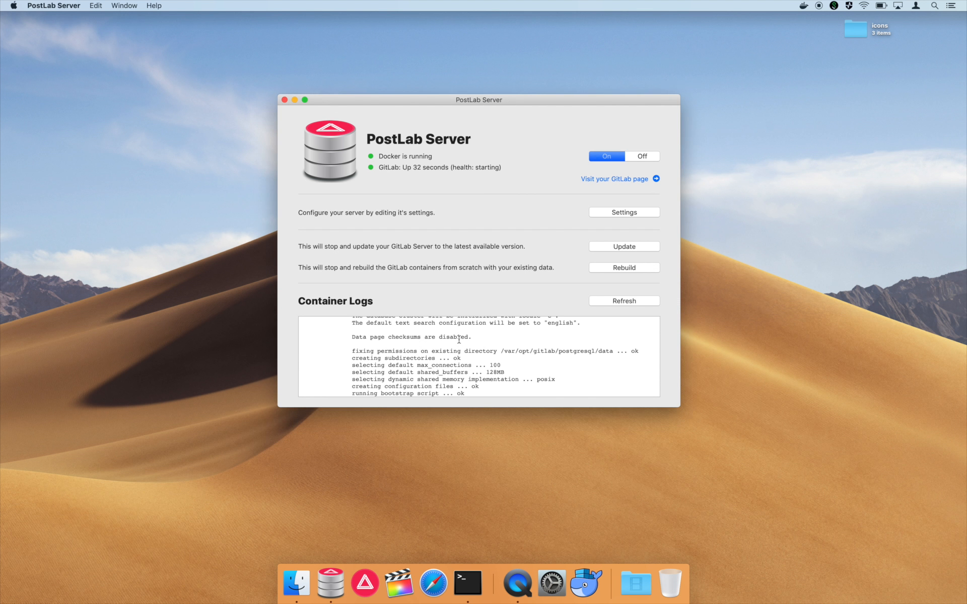
{"action": "left_click_drag", "start_coordinate": [680, 408], "coordinate": [678, 558]}
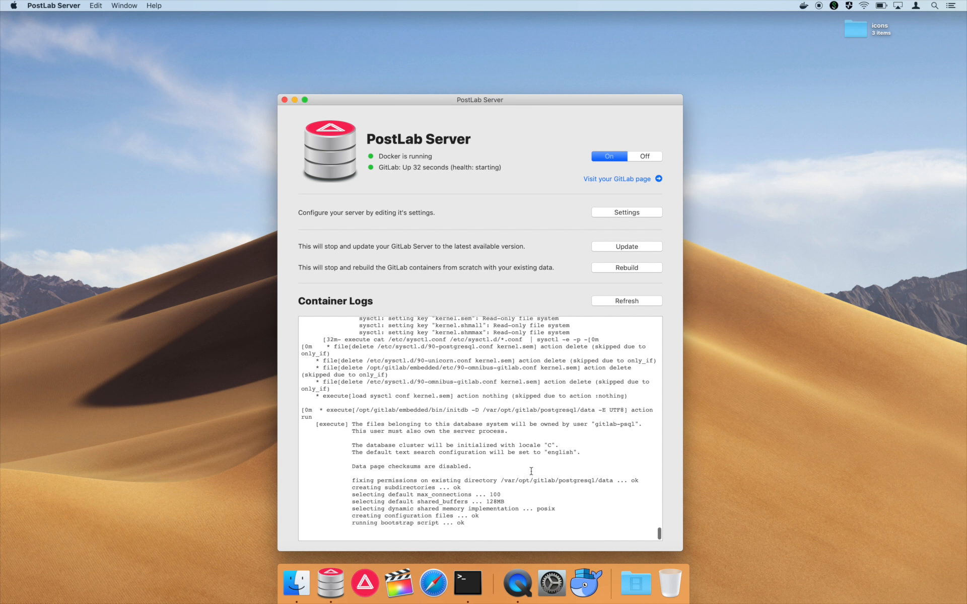
{"action": "left_click", "coordinate": [633, 298]}
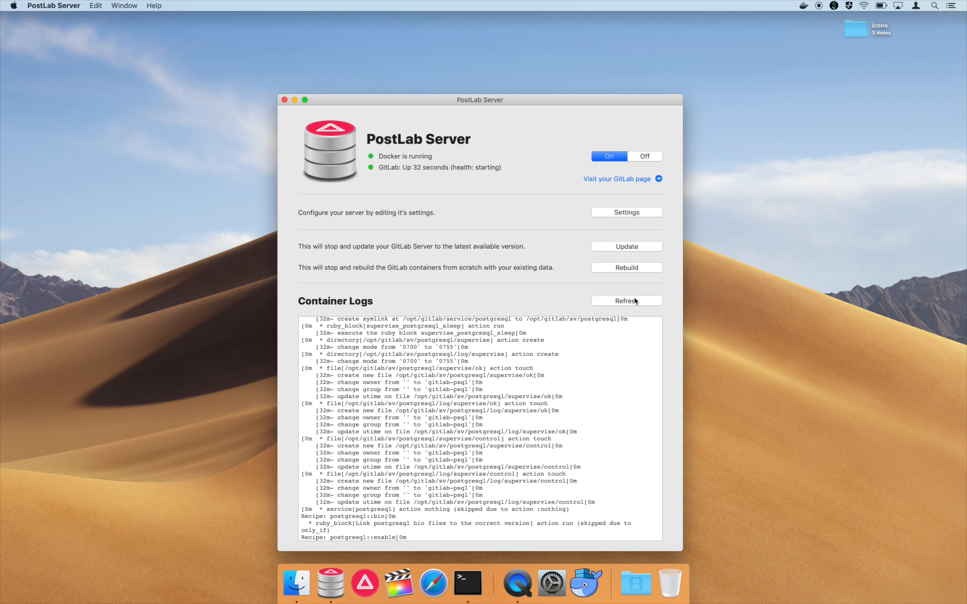
{"action": "left_click", "coordinate": [634, 301]}
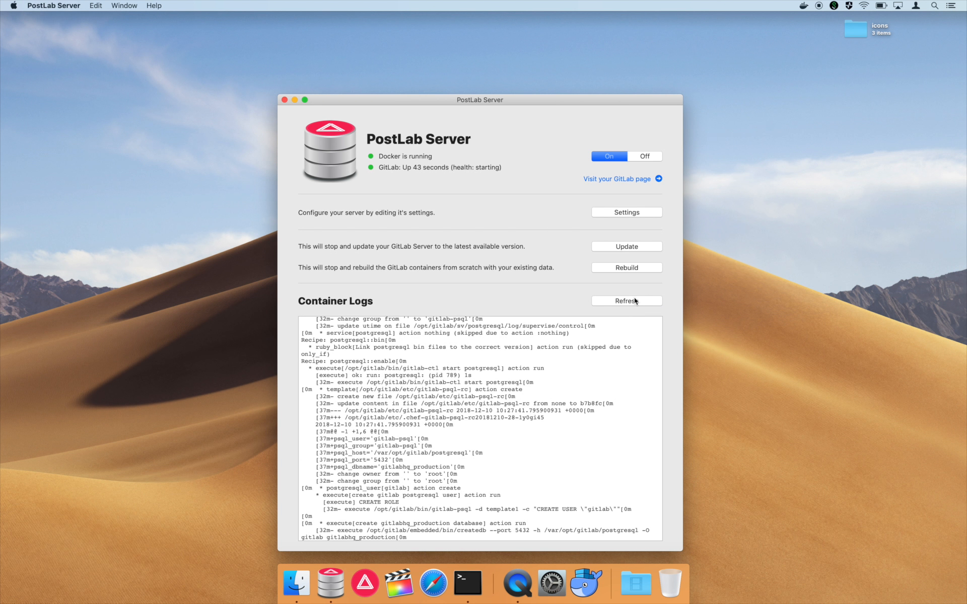
{"action": "scroll", "coordinate": [551, 433], "scroll_direction": "down", "scroll_amount": 10}
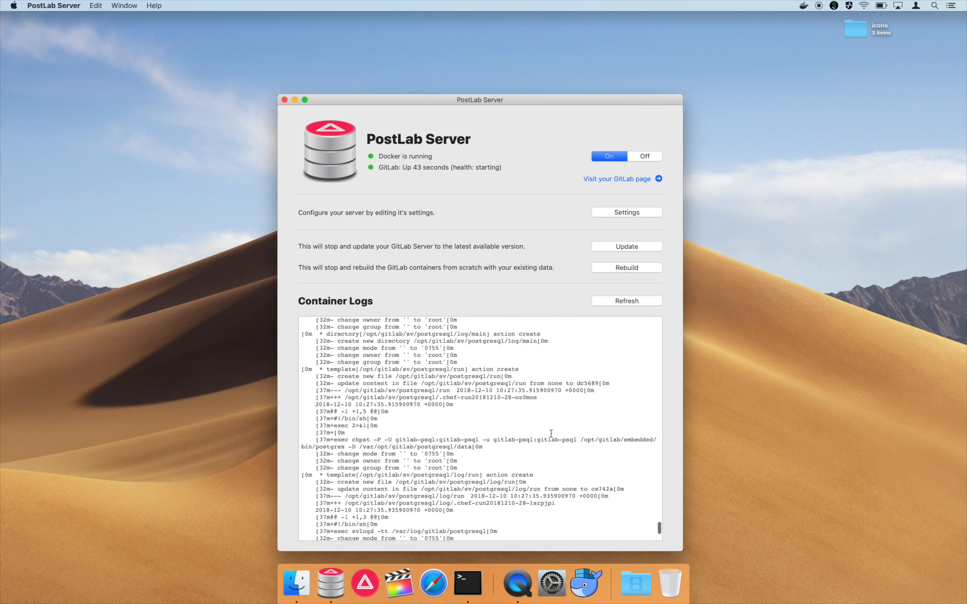
{"action": "scroll", "coordinate": [551, 433], "scroll_direction": "up", "scroll_amount": 15}
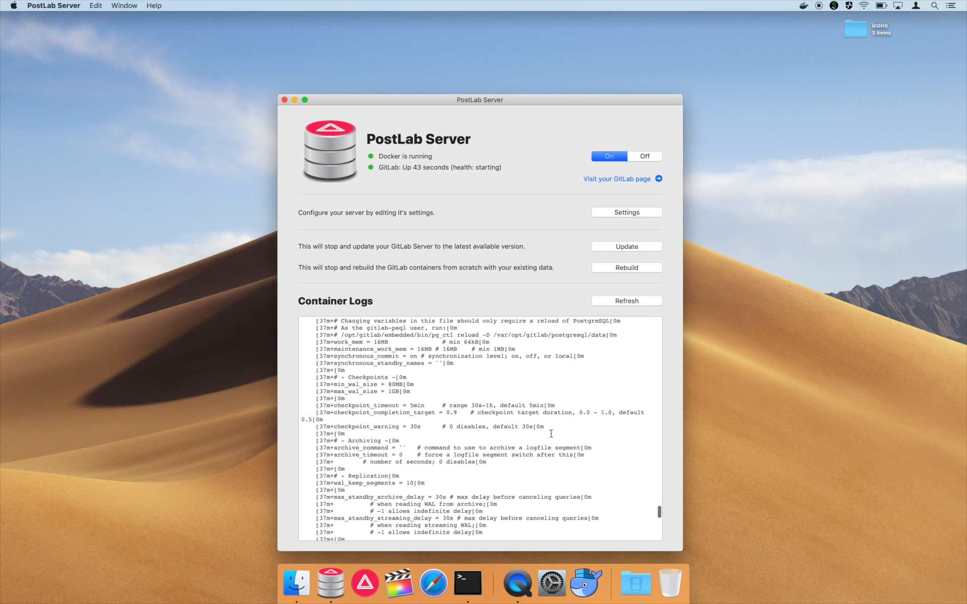
{"action": "scroll", "coordinate": [551, 434], "scroll_direction": "down", "scroll_amount": 20}
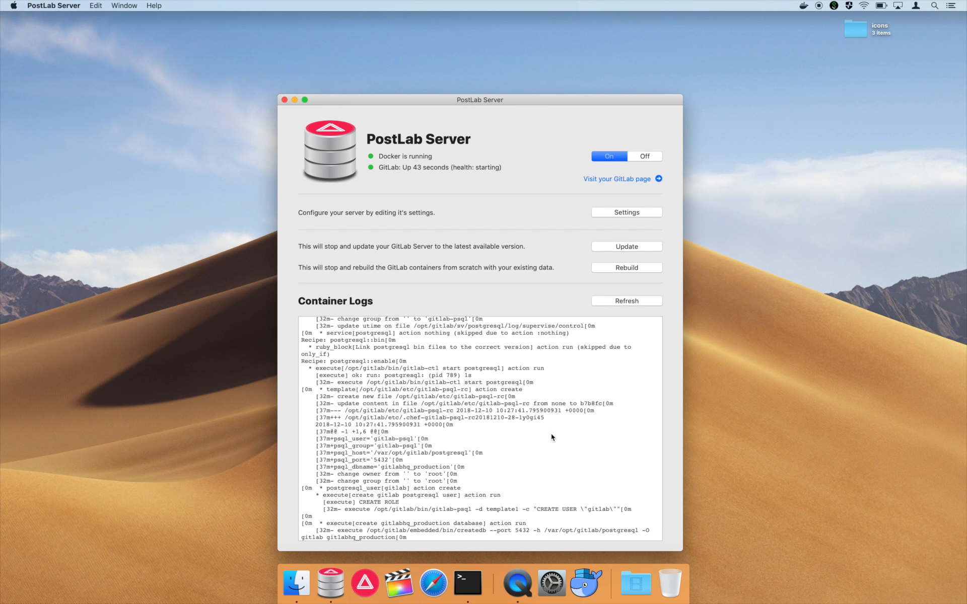
{"action": "left_click", "coordinate": [293, 586]}
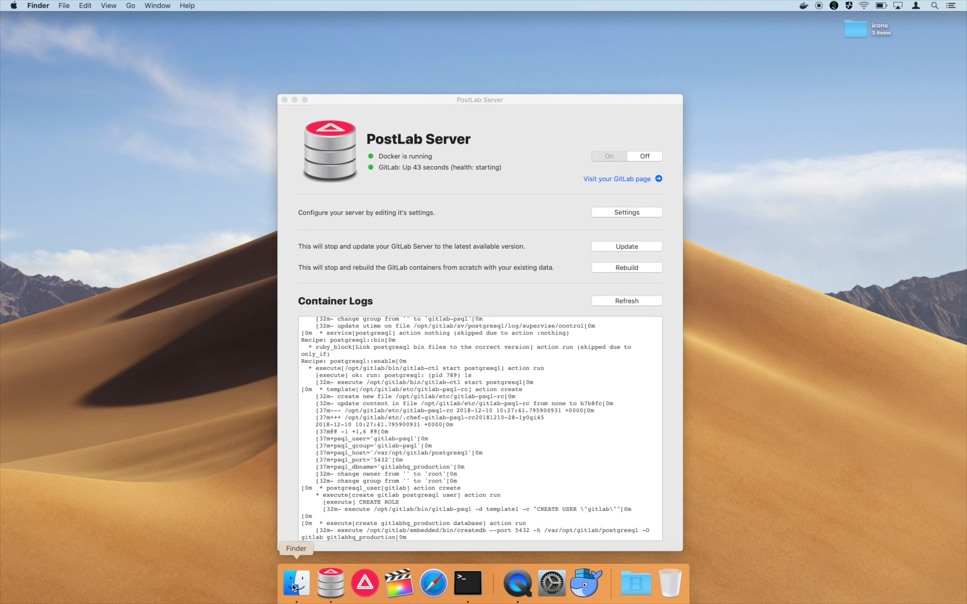
{"action": "left_click", "coordinate": [528, 29]}
{"action": "left_click_drag", "start_coordinate": [529, 28], "coordinate": [383, 112]}
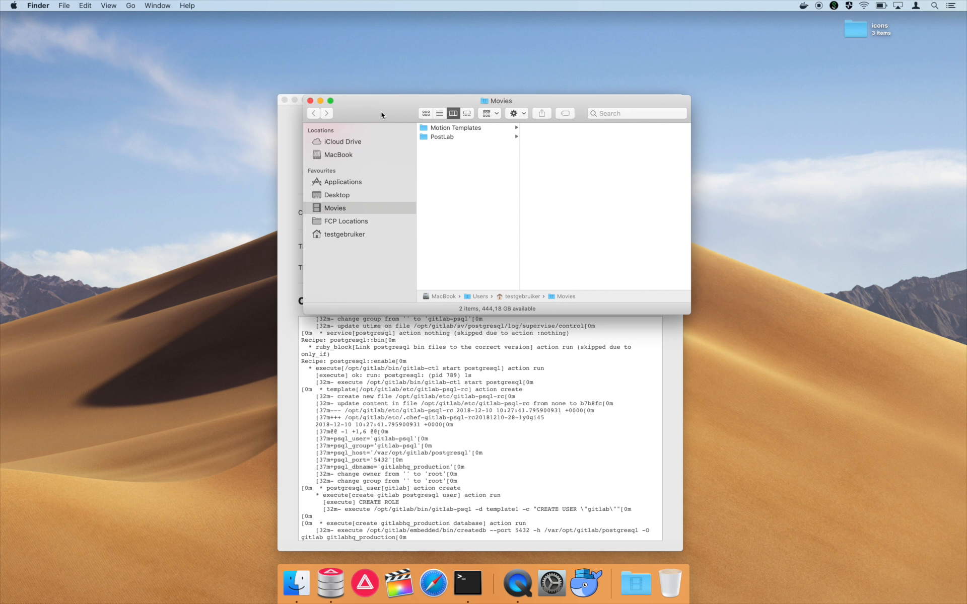
{"action": "key", "text": "shift+super+h"}
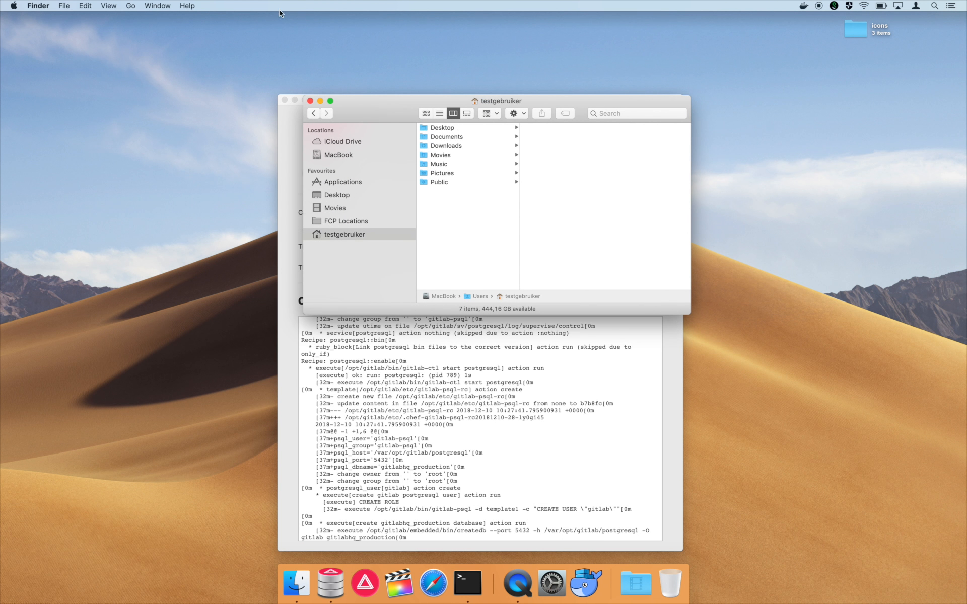
{"action": "left_click", "coordinate": [127, 5]}
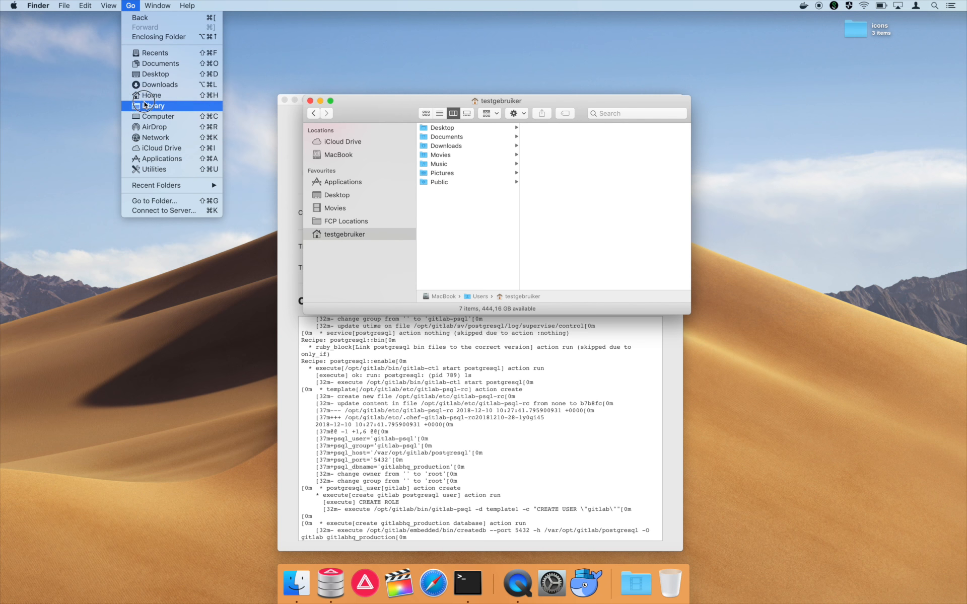
{"action": "left_click", "coordinate": [144, 105], "text": "alt"}
{"action": "left_click", "coordinate": [567, 147]}
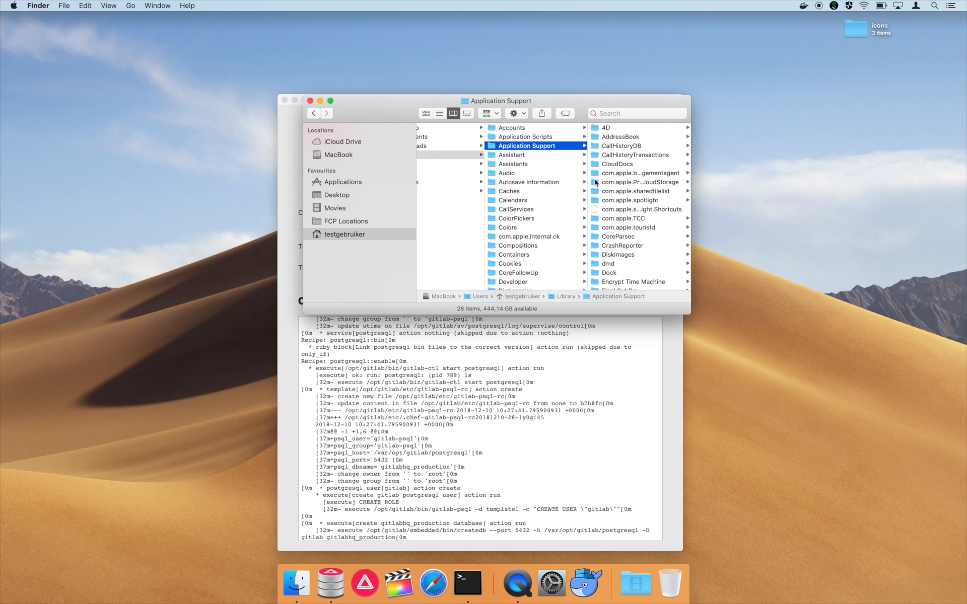
{"action": "scroll", "coordinate": [614, 238], "scroll_direction": "down", "scroll_amount": 5}
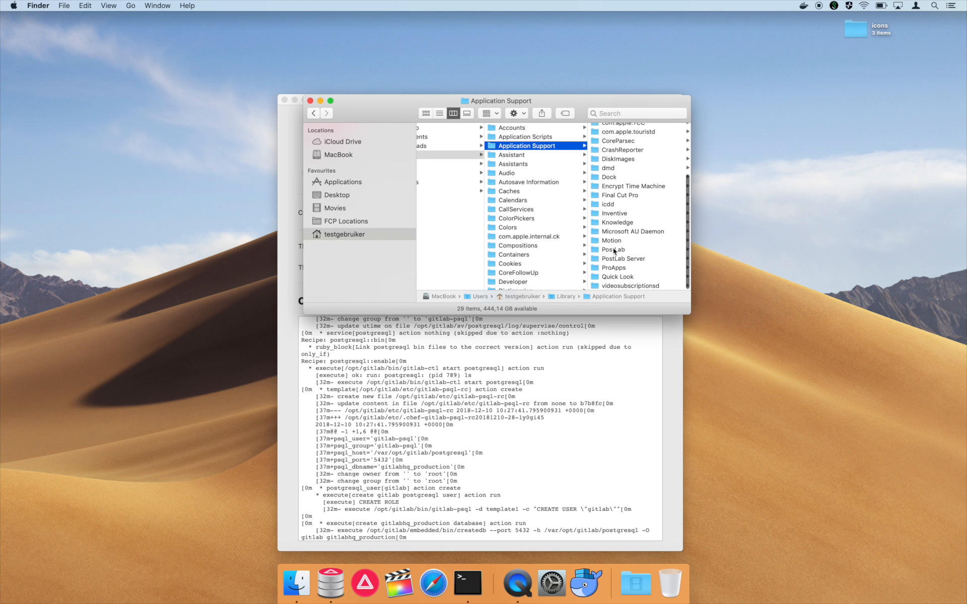
{"action": "left_click", "coordinate": [614, 260]}
{"action": "left_click", "coordinate": [609, 129]}
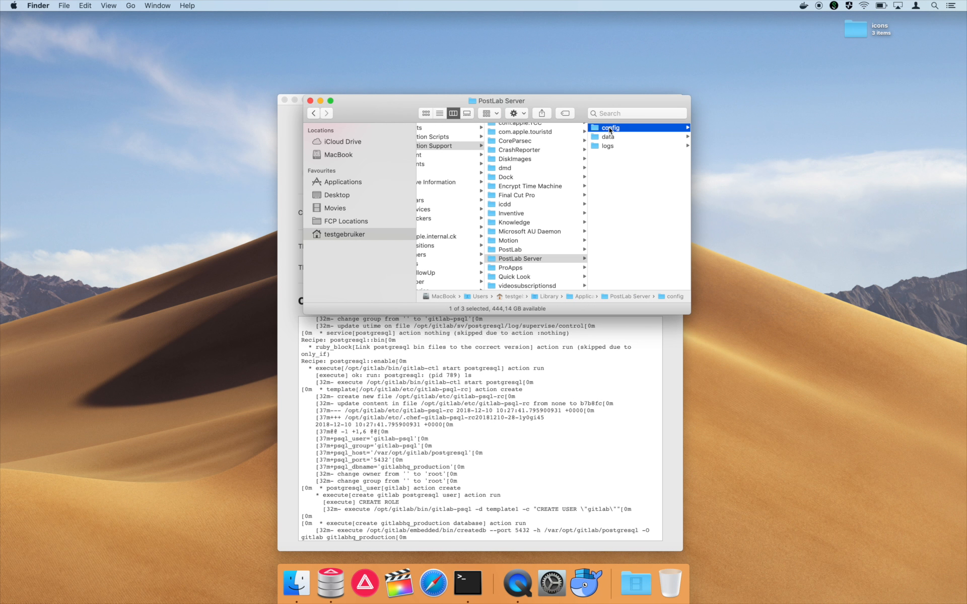
{"action": "left_click_drag", "start_coordinate": [578, 102], "coordinate": [487, 109]}
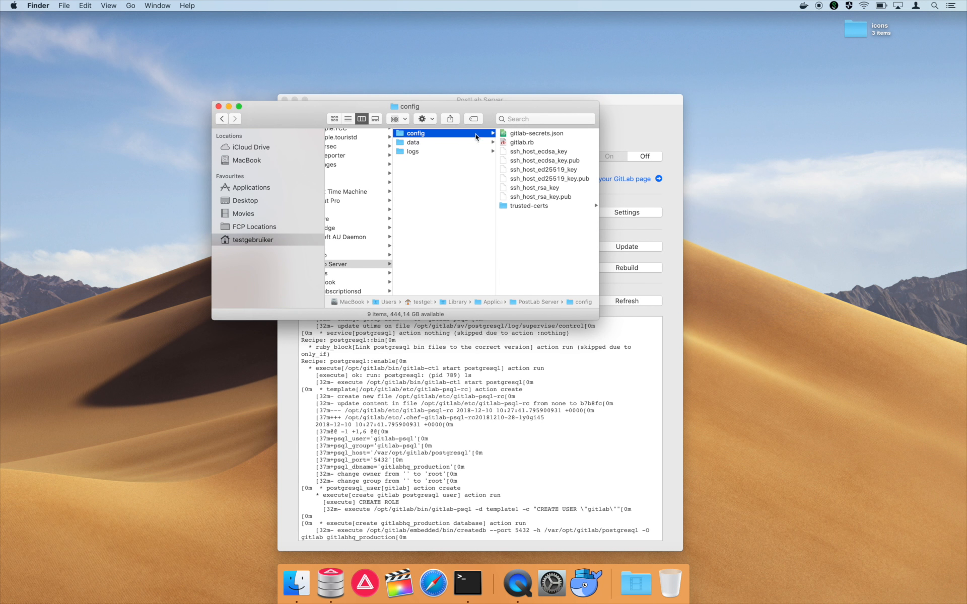
{"action": "left_click", "coordinate": [440, 145]}
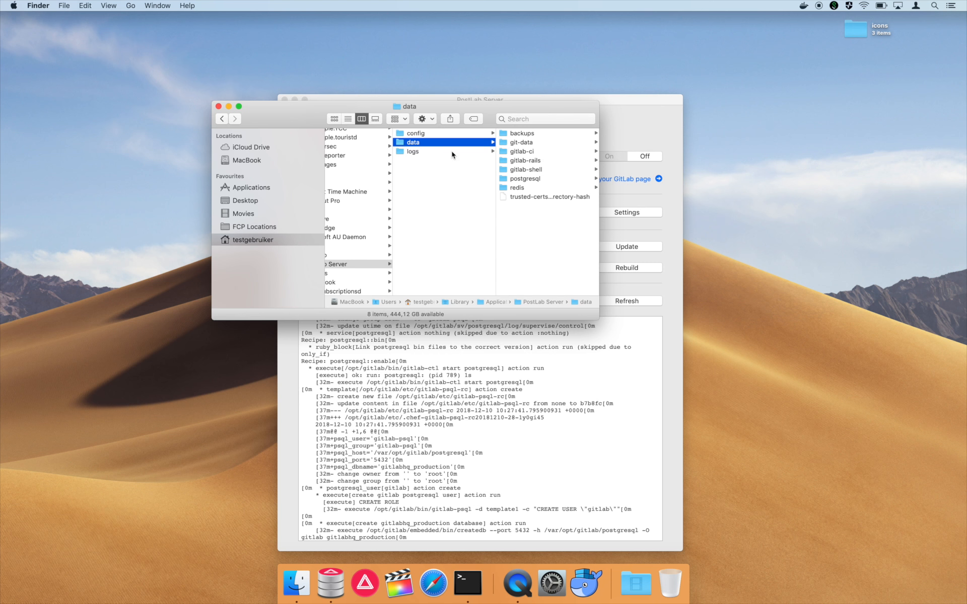
{"action": "left_click", "coordinate": [452, 152]}
- Close Finder and open the local GitLab web page in Safari from PostLab Server
{"action": "key", "text": "super+w"}
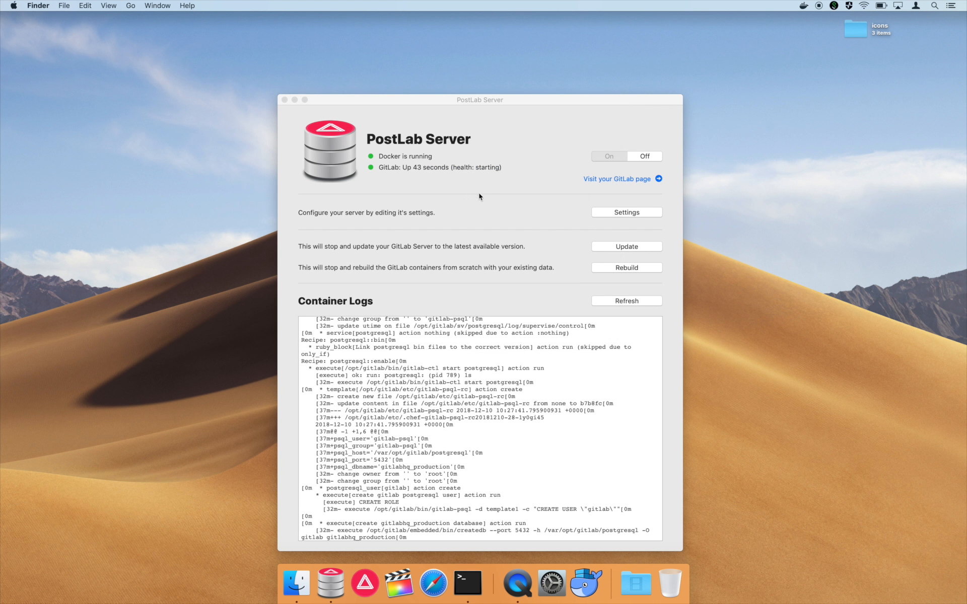
{"action": "left_click", "coordinate": [519, 198]}
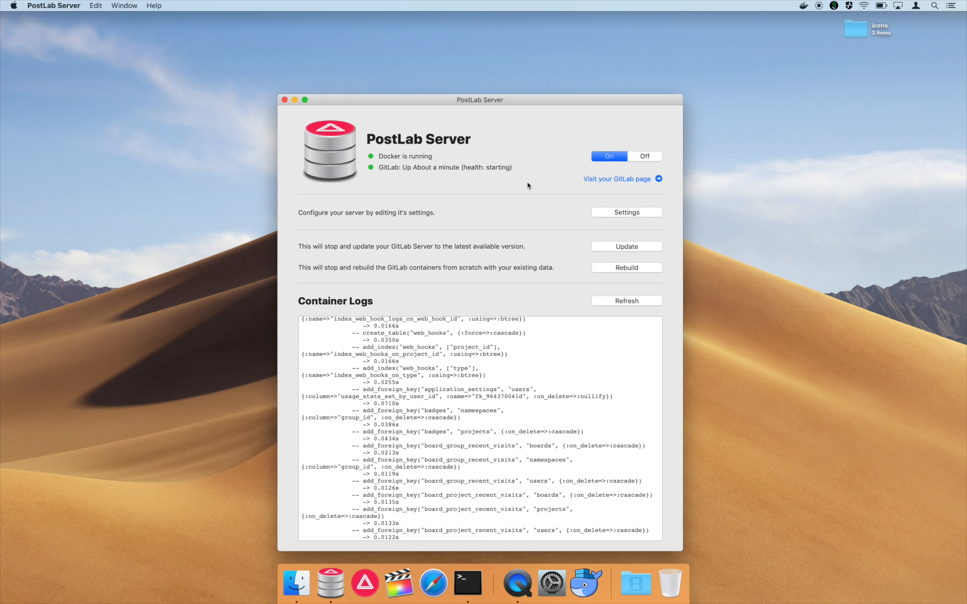
{"action": "left_click", "coordinate": [627, 180]}
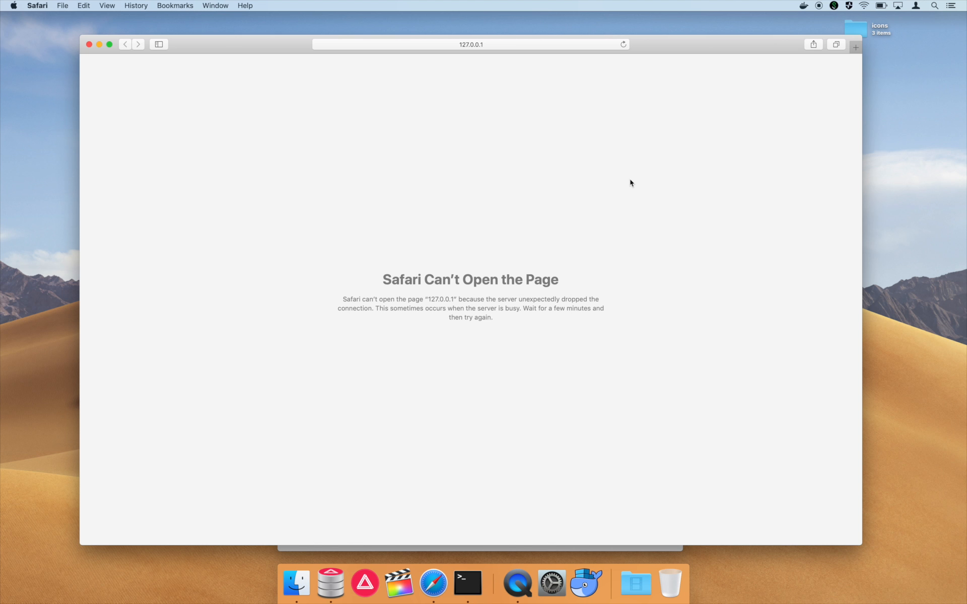
{"action": "left_click_drag", "start_coordinate": [670, 52], "coordinate": [679, 194]}
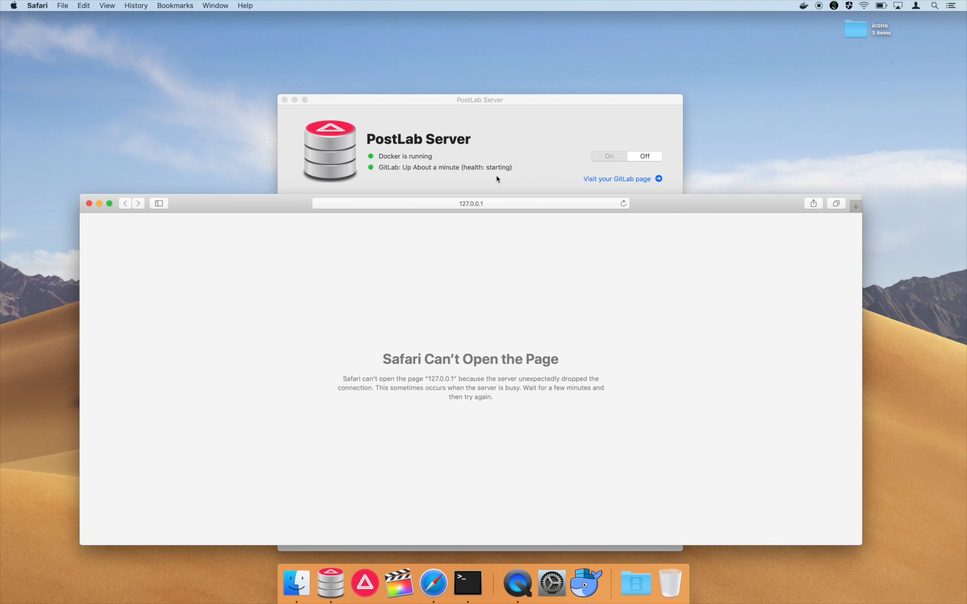
- Reload Safari until GitLab's 'Change your password' page loads at 127.0.0.1
{"action": "left_click", "coordinate": [624, 192]}
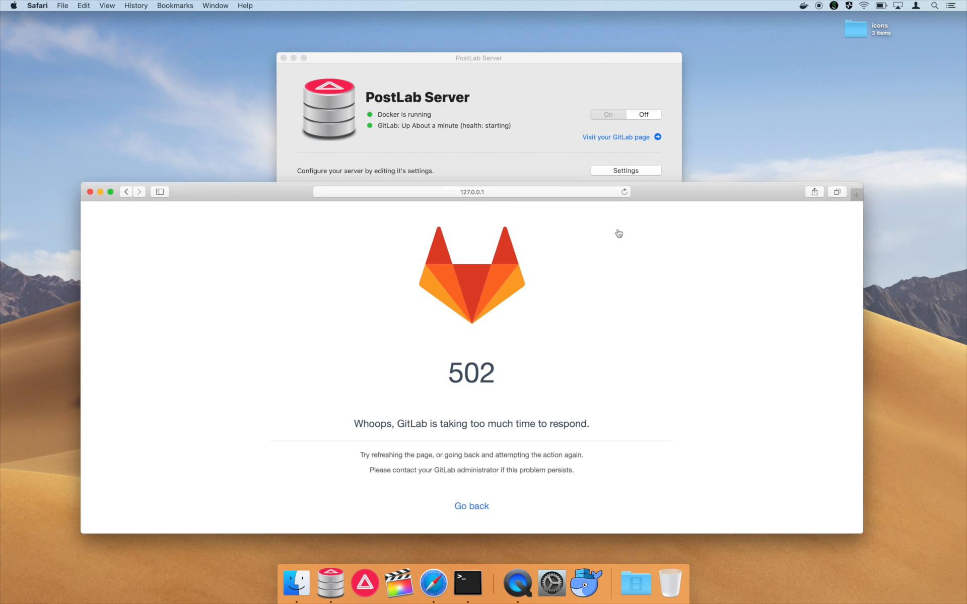
{"action": "left_click", "coordinate": [624, 193]}
{"action": "left_click", "coordinate": [626, 196]}
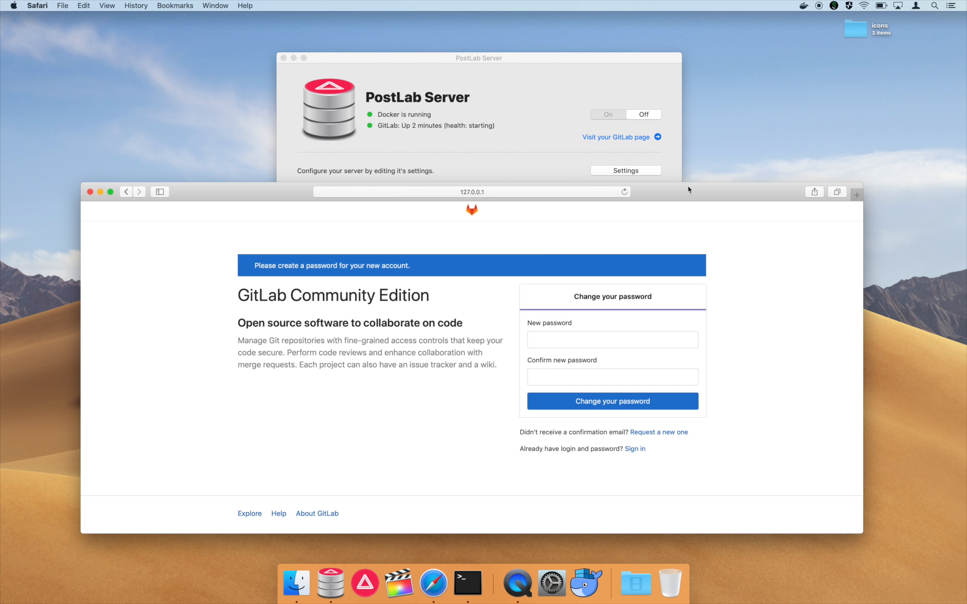
{"action": "left_click", "coordinate": [538, 133]}
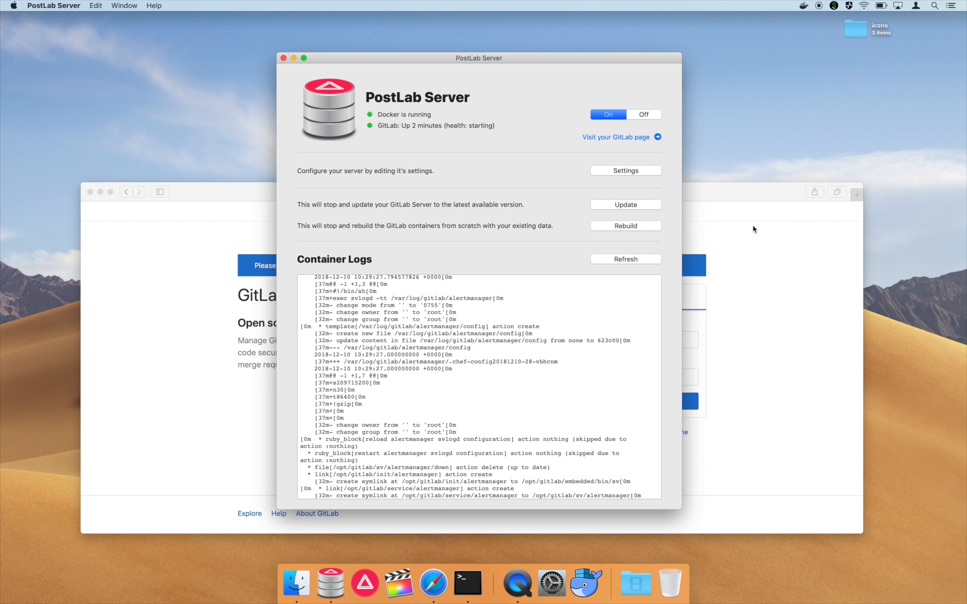
{"action": "left_click", "coordinate": [735, 211]}
{"action": "left_click_drag", "start_coordinate": [721, 194], "coordinate": [722, 136]}
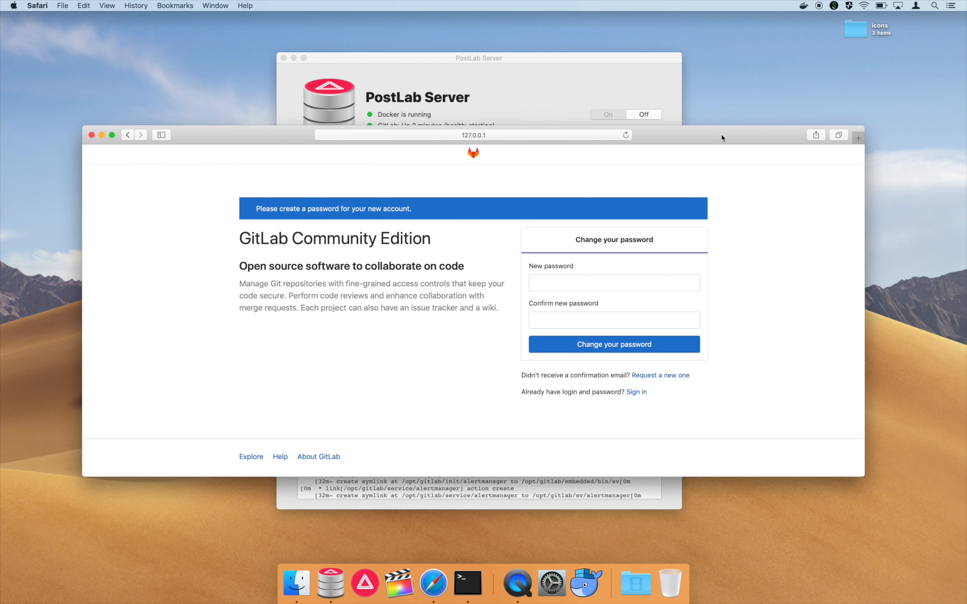
{"action": "left_click", "coordinate": [637, 285]}
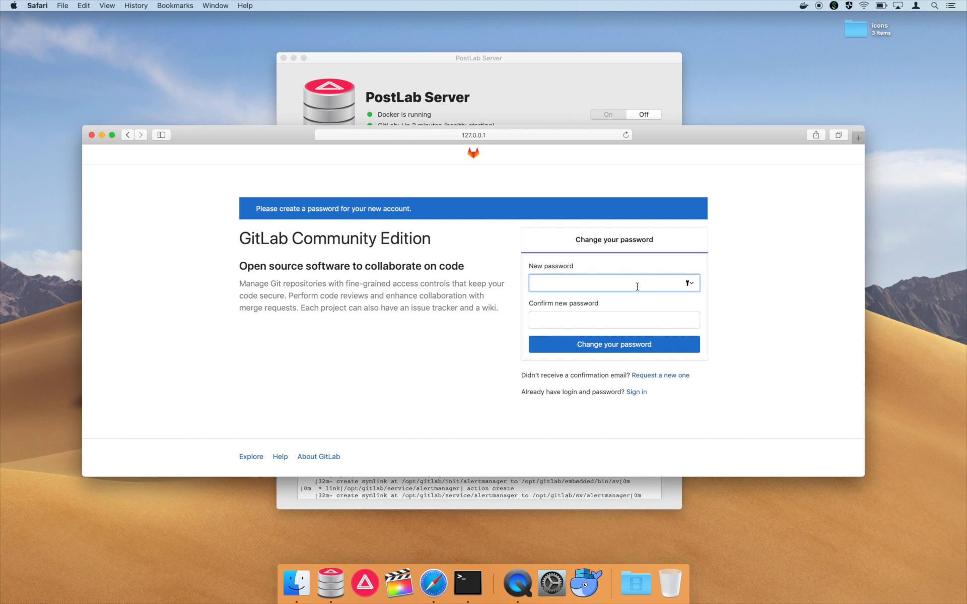
- Set and confirm the new administrator password, declining to save it in the browser
{"action": "type", "text": "•••••••••••"}
{"action": "key", "text": "Tab"}
{"action": "type", "text": "••••"}
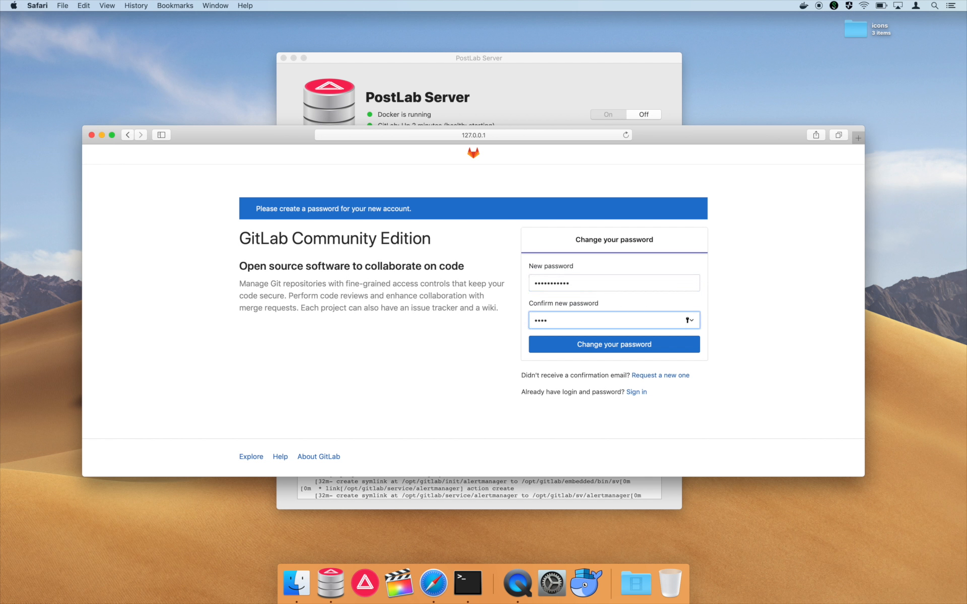
{"action": "type", "text": "•••••••"}
{"action": "key", "text": "Return"}
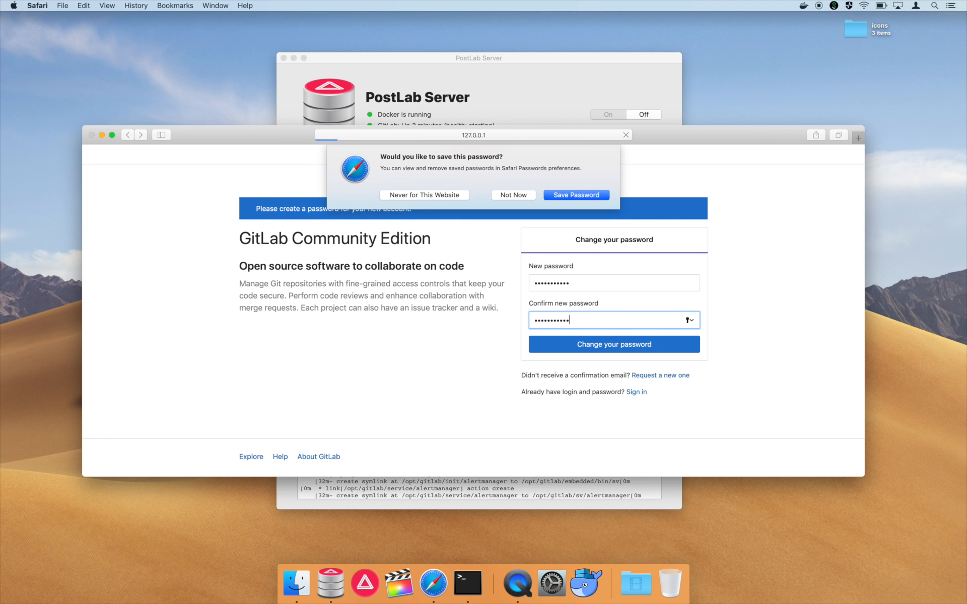
{"action": "left_click", "coordinate": [515, 195]}
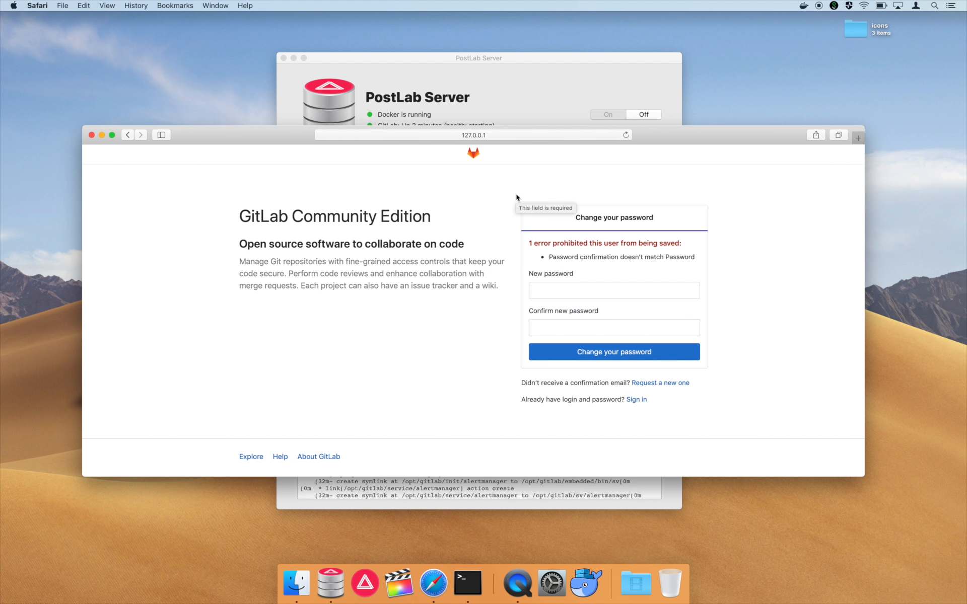
{"action": "left_click", "coordinate": [553, 284]}
{"action": "type", "text": "••••"}
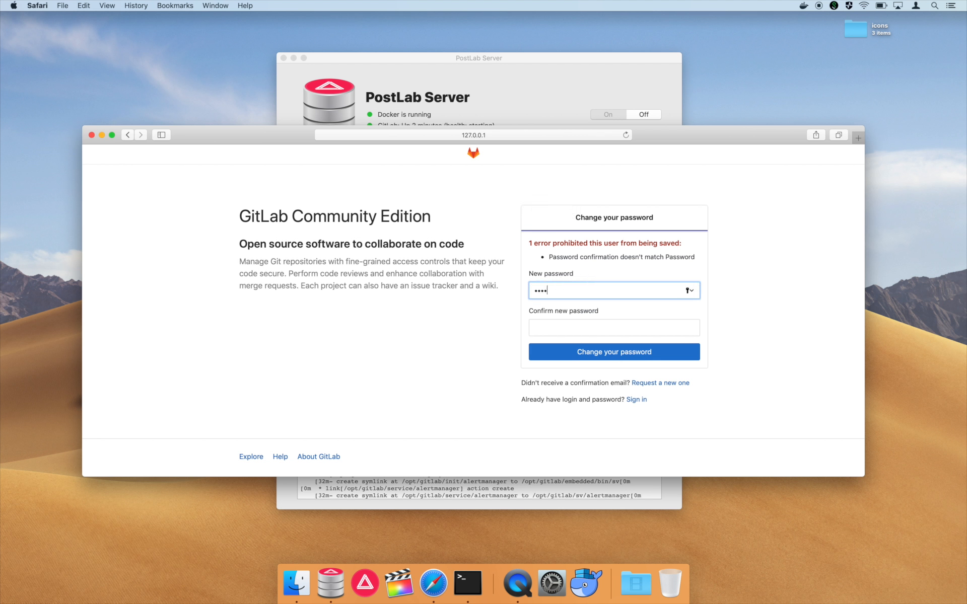
{"action": "type", "text": "•••••••"}
{"action": "key", "text": "Tab"}
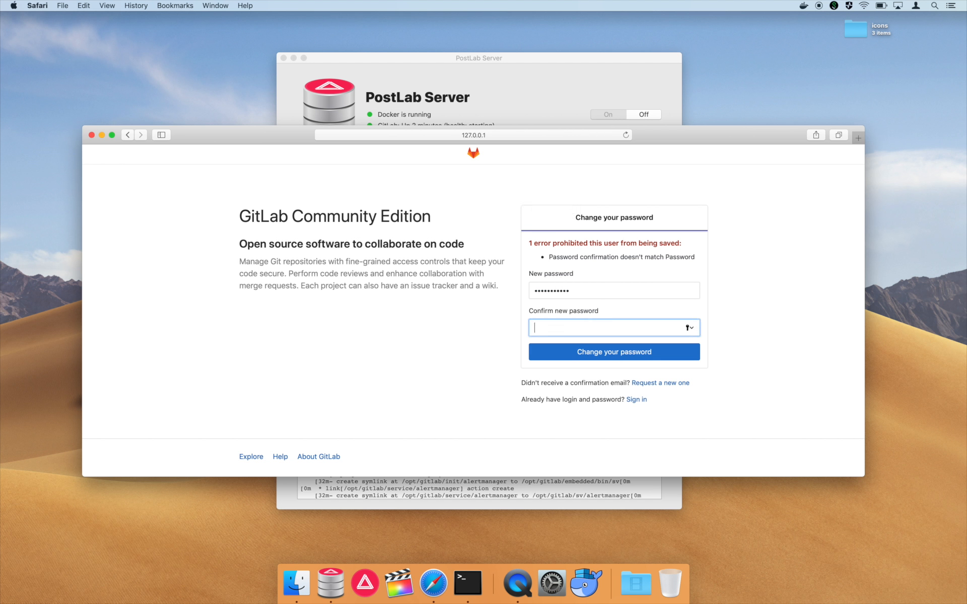
{"action": "type", "text": "•••••••••••"}
{"action": "left_click", "coordinate": [543, 348]}
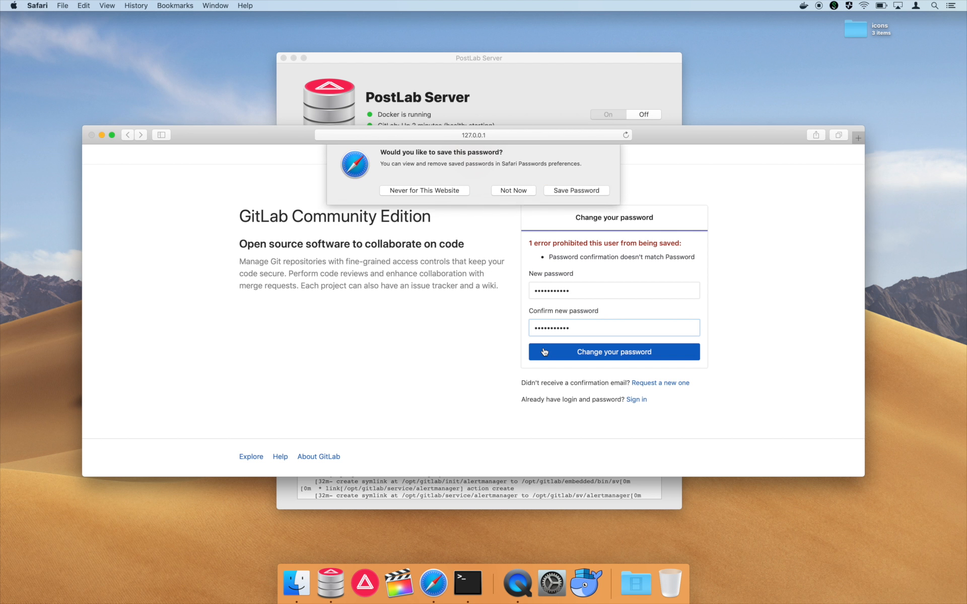
{"action": "left_click", "coordinate": [505, 196]}
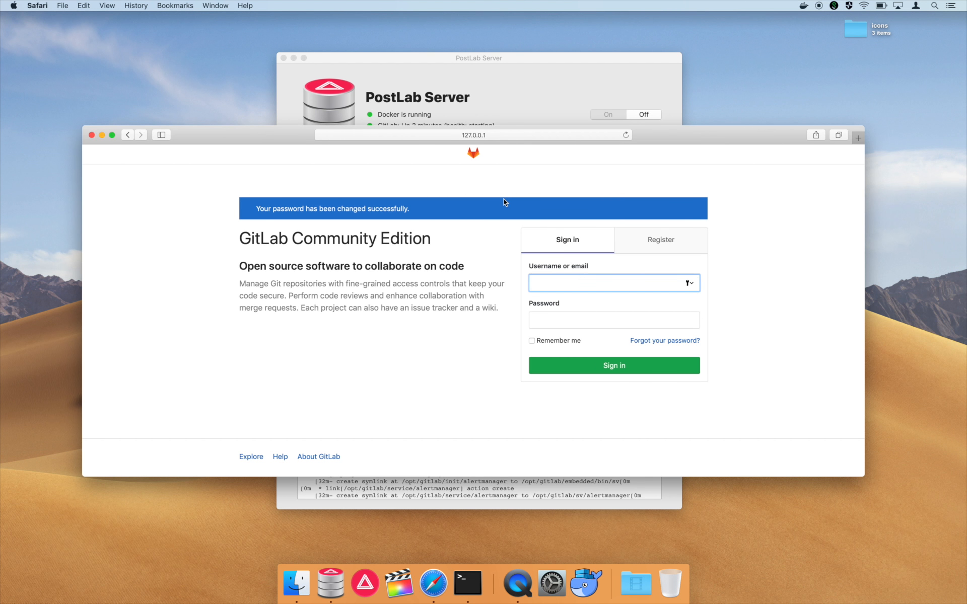
- Sign in to GitLab as root with the new password
{"action": "type", "text": "root"}
{"action": "key", "text": "Tab"}
{"action": "type", "text": "•••••"}
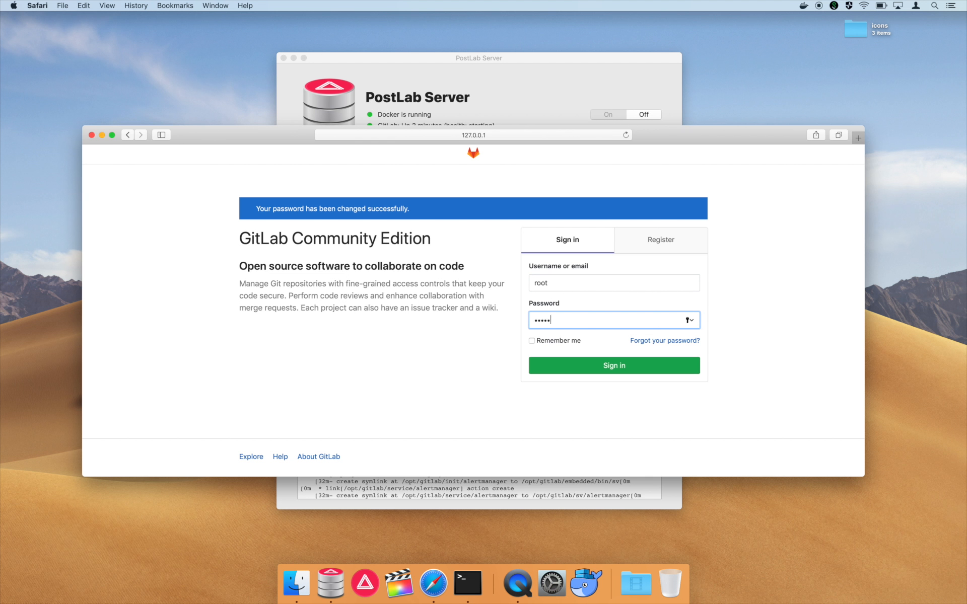
{"action": "type", "text": "••••••"}
{"action": "key", "text": "Return"}
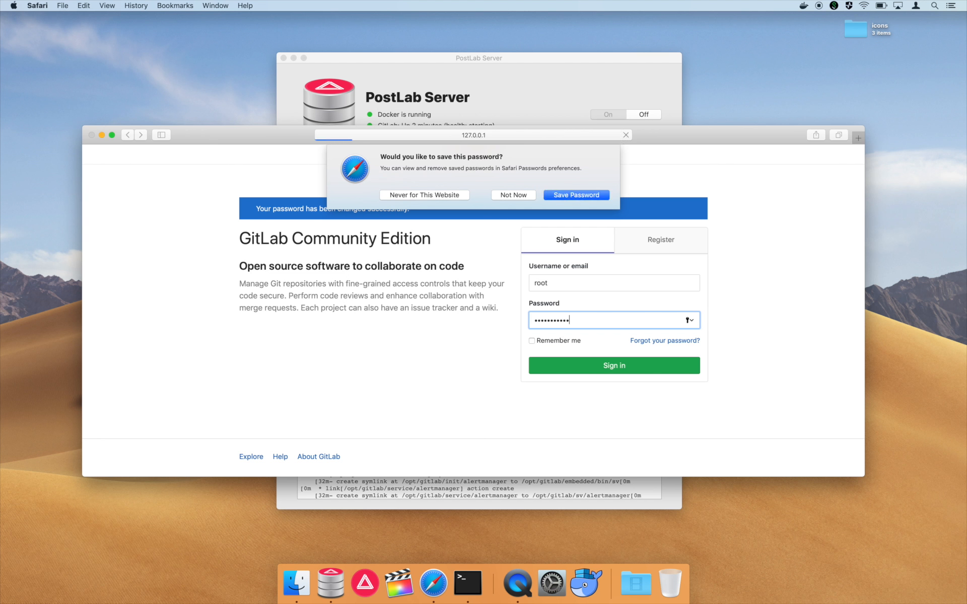
- Decline the browser password save, then move Safari higher and enlarge it downward
{"action": "left_click", "coordinate": [516, 195]}
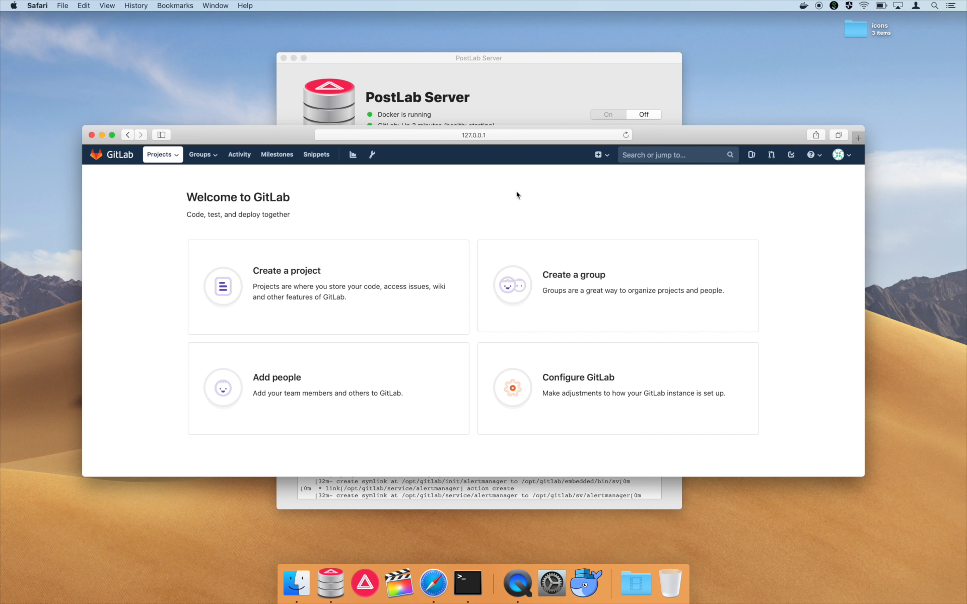
{"action": "left_click_drag", "start_coordinate": [256, 138], "coordinate": [255, 80]}
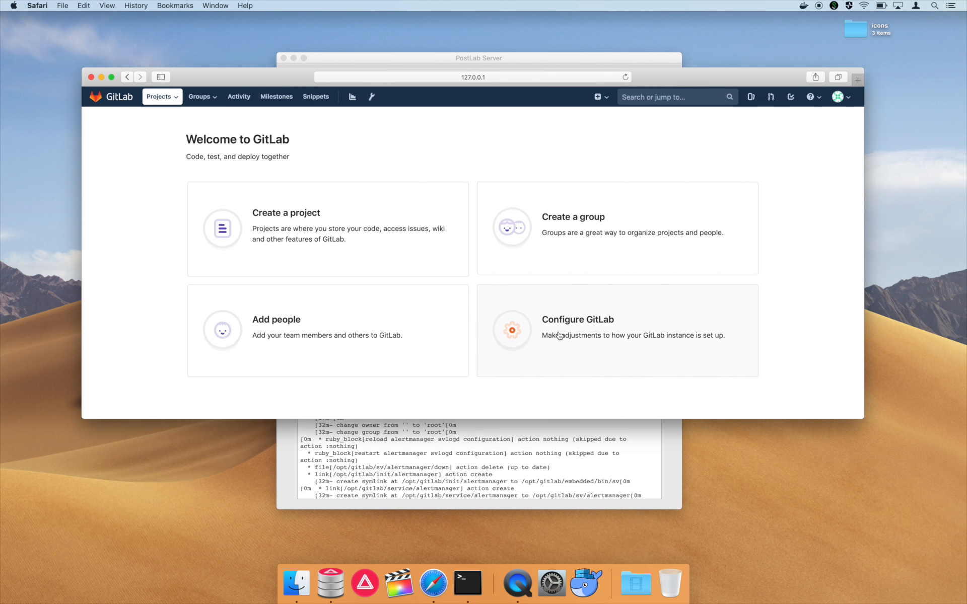
{"action": "left_click_drag", "start_coordinate": [862, 418], "coordinate": [848, 520]}
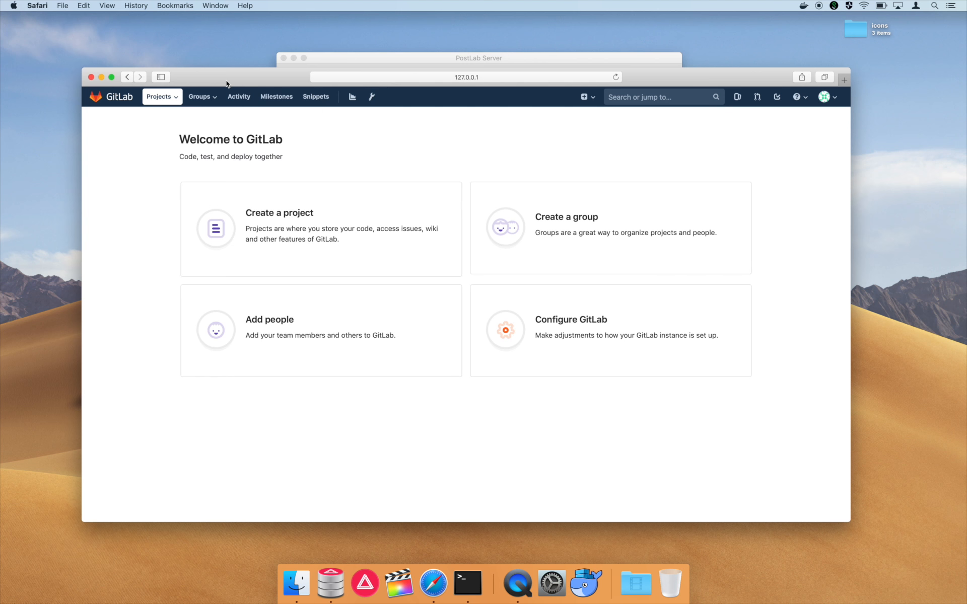
- Look over your own projects and groups lists, then enter the GitLab Admin Area
{"action": "left_click", "coordinate": [172, 97]}
{"action": "left_click", "coordinate": [177, 121]}
{"action": "left_click", "coordinate": [203, 98]}
{"action": "left_click", "coordinate": [202, 119]}
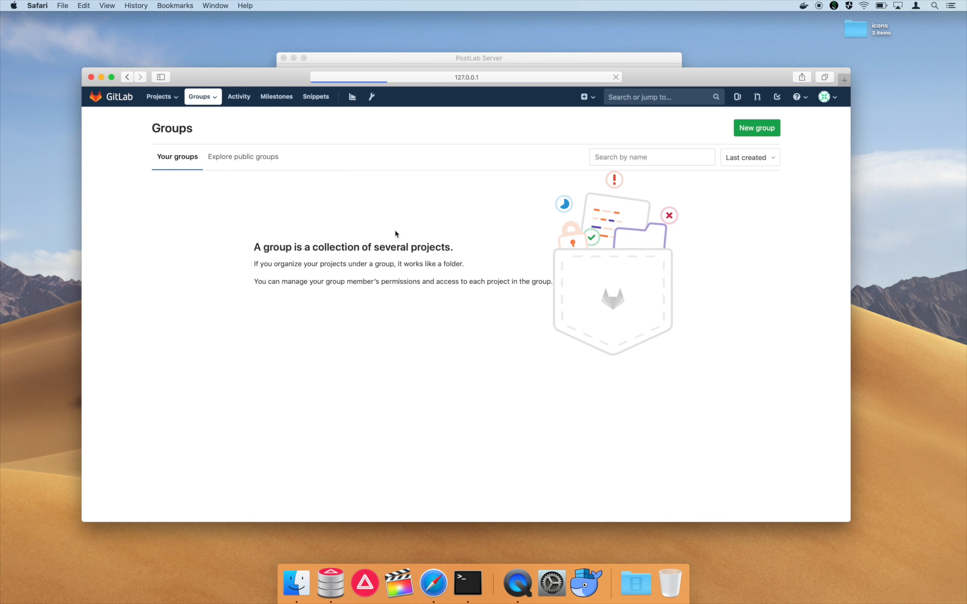
{"action": "left_click", "coordinate": [373, 98]}
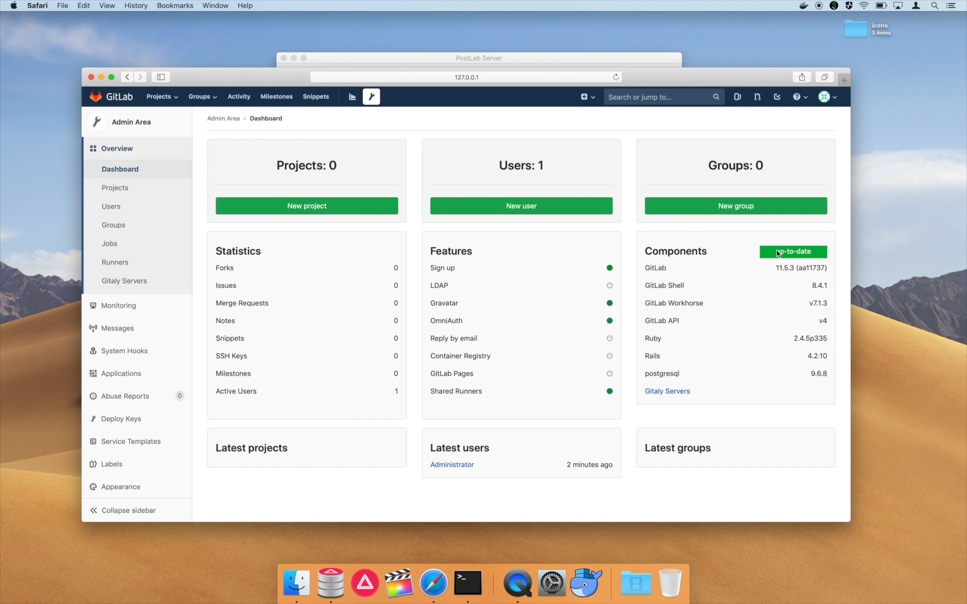
- Switch briefly to PostLab Server, then reveal the Settings submenu in the admin sidebar
{"action": "left_click", "coordinate": [639, 60]}
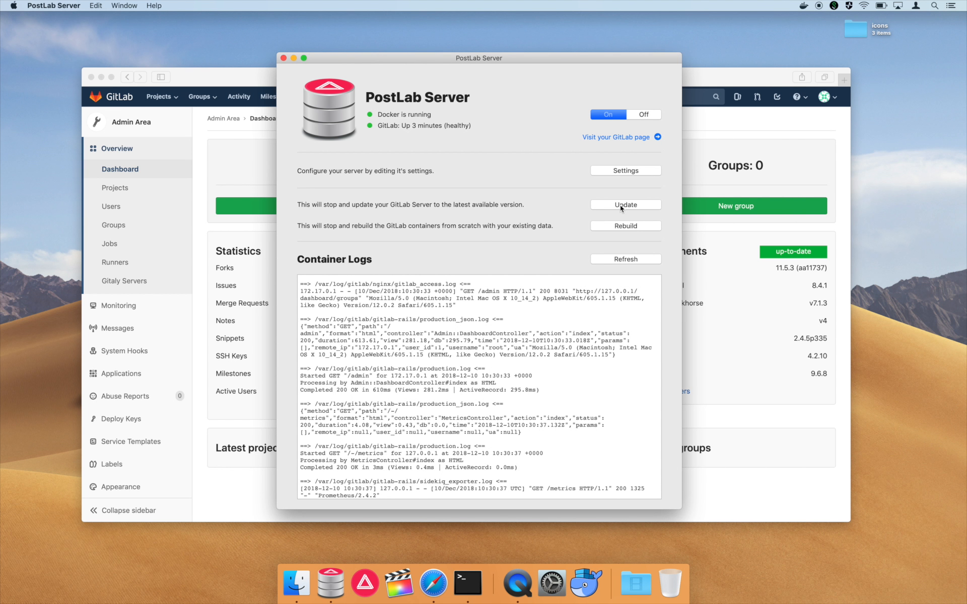
{"action": "left_click", "coordinate": [753, 366]}
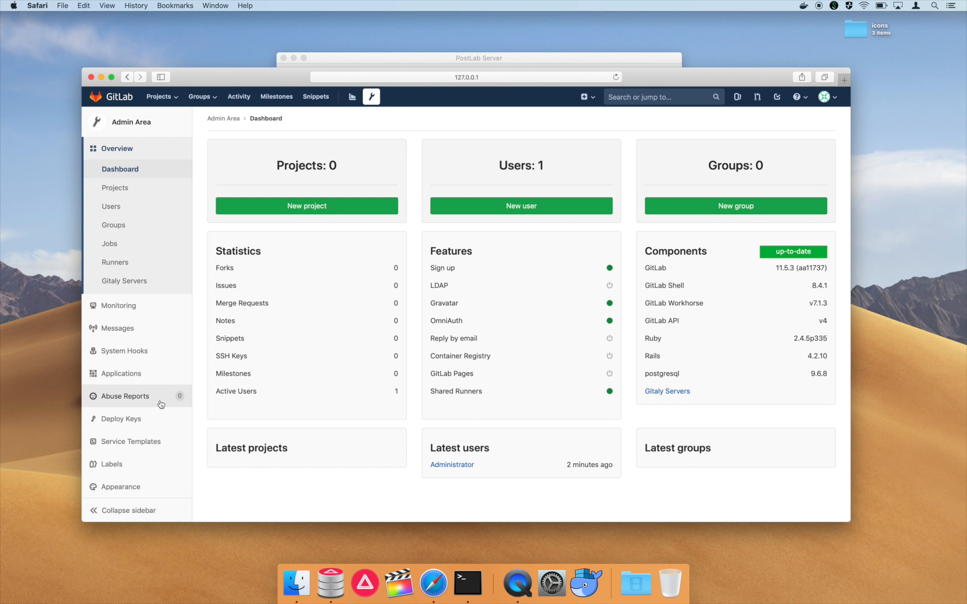
{"action": "scroll", "coordinate": [162, 403], "scroll_direction": "down", "scroll_amount": 3}
{"action": "mouse_move", "coordinate": [135, 478]}
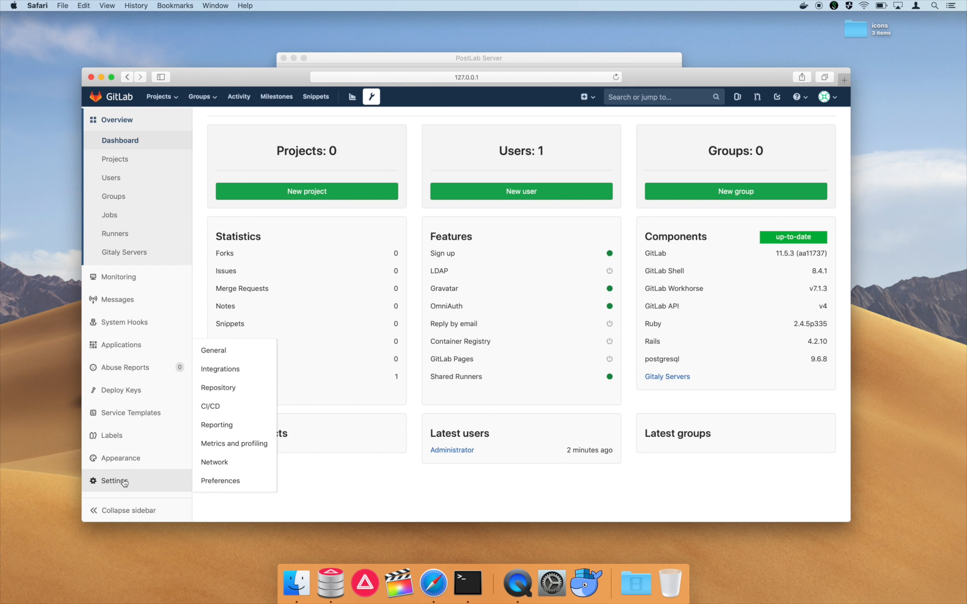
- Set default branch protection to Partially protected and restrict the Public visibility level
{"action": "left_click", "coordinate": [225, 353]}
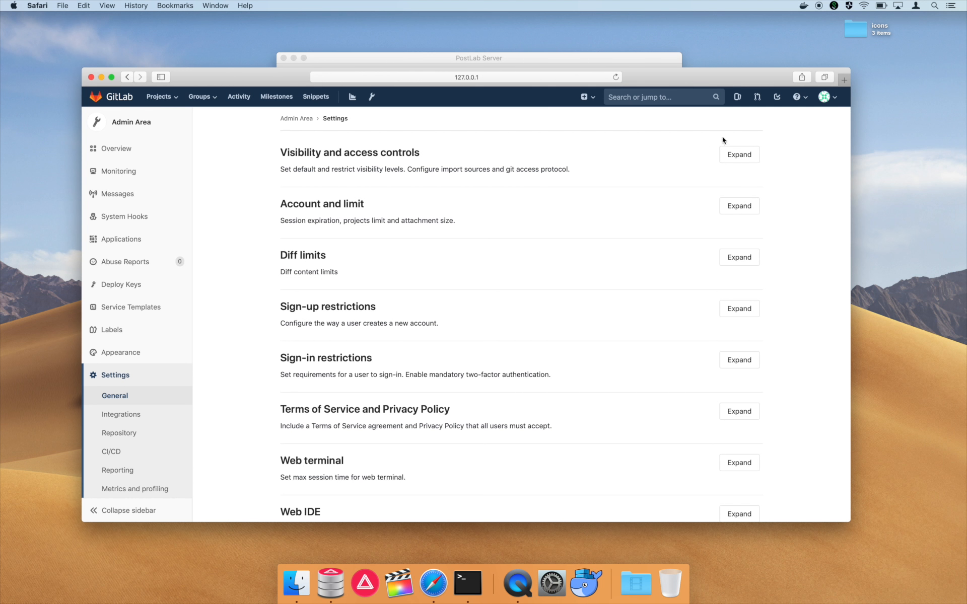
{"action": "left_click", "coordinate": [736, 154]}
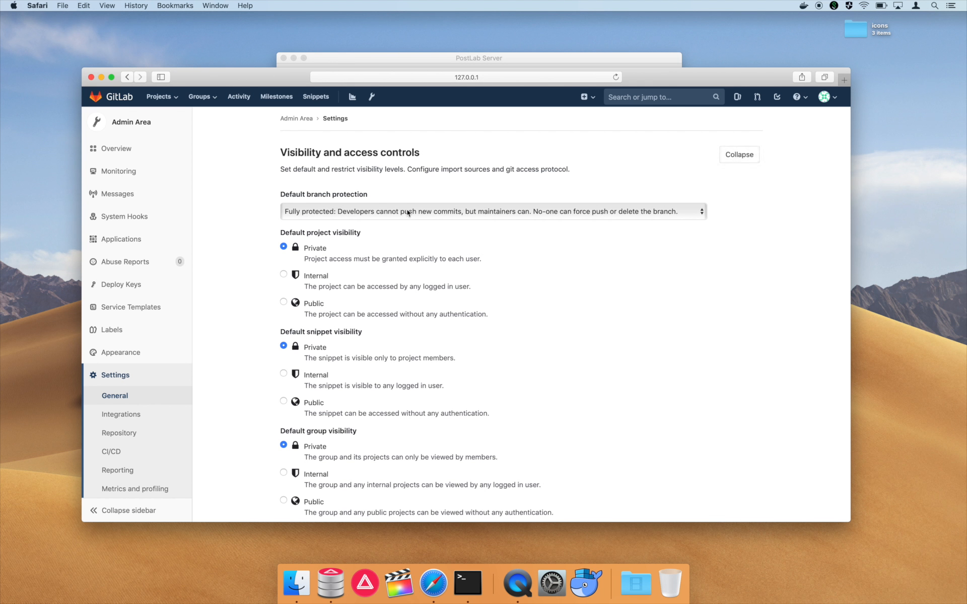
{"action": "left_click", "coordinate": [409, 212]}
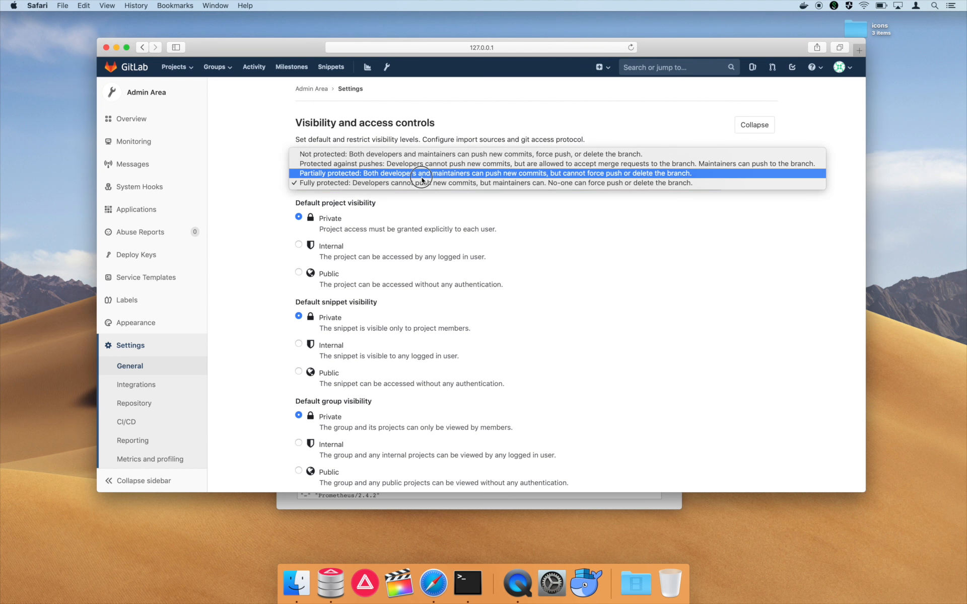
{"action": "left_click", "coordinate": [371, 174]}
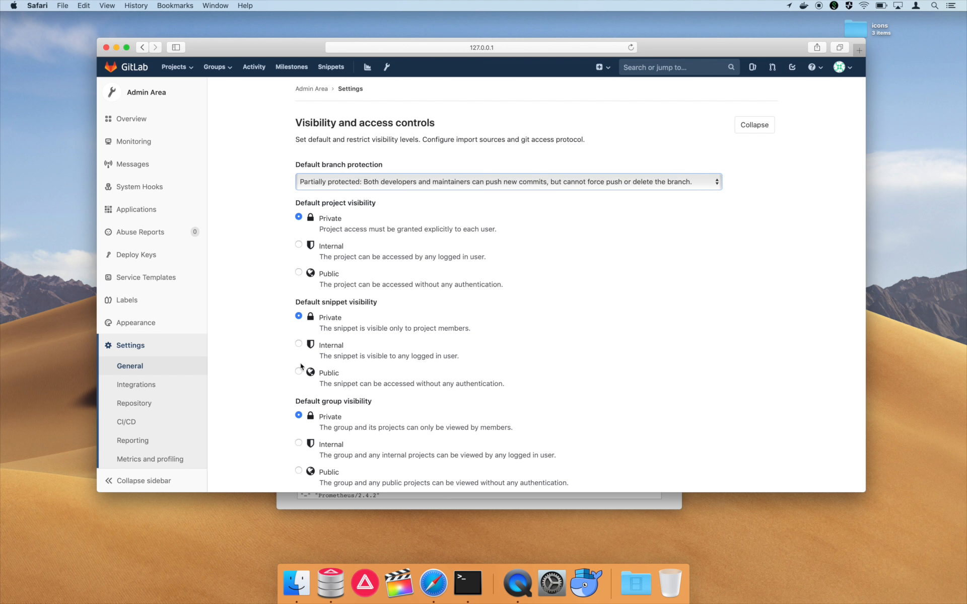
{"action": "scroll", "coordinate": [305, 407], "scroll_direction": "down", "scroll_amount": 5}
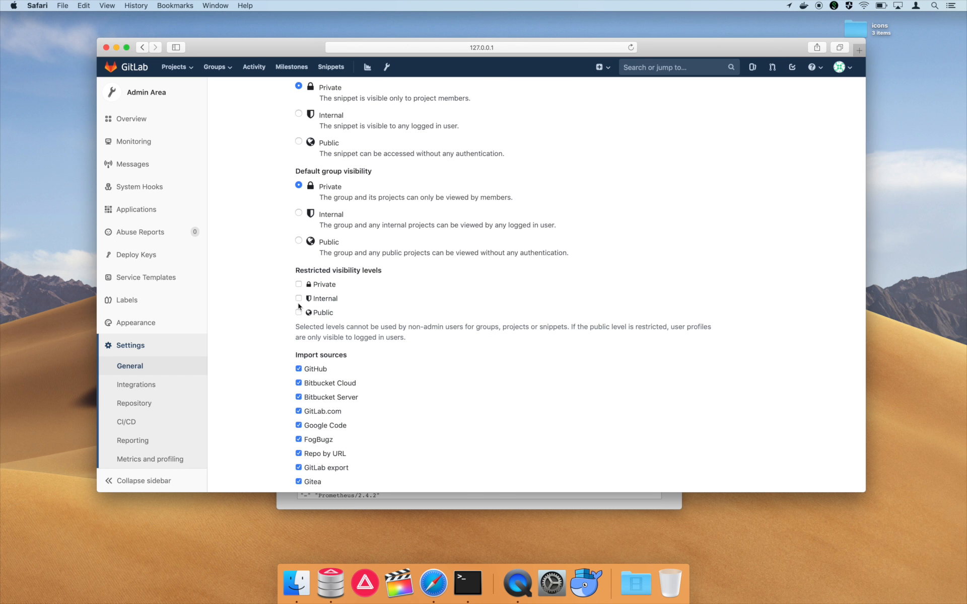
{"action": "left_click", "coordinate": [299, 312]}
- Disable every import source, from GitHub and Bitbucket through Gitea, GitLab.com and GitLab export
{"action": "scroll", "coordinate": [300, 313], "scroll_direction": "down", "scroll_amount": 2}
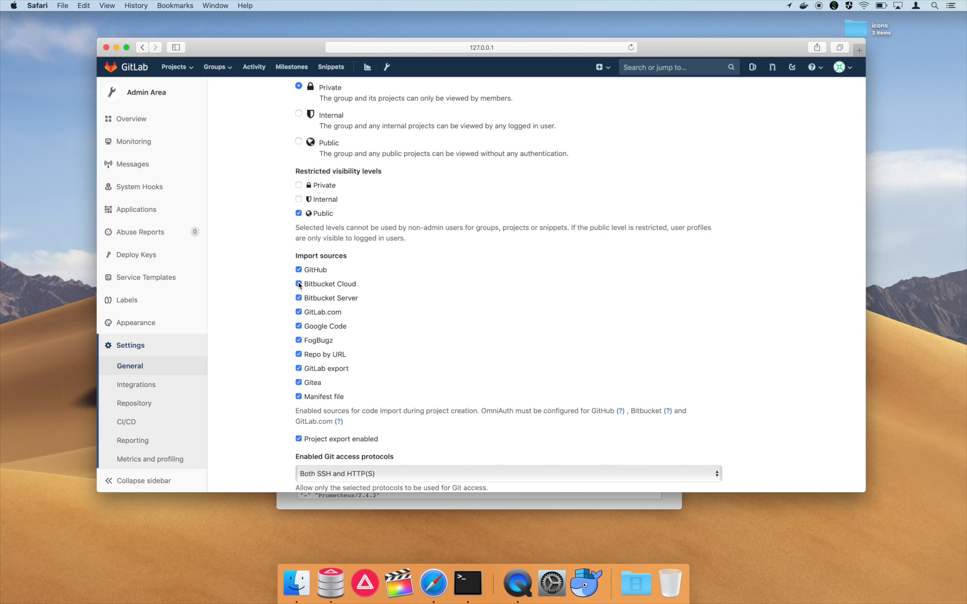
{"action": "left_click", "coordinate": [299, 272]}
{"action": "left_click", "coordinate": [298, 284]}
{"action": "left_click", "coordinate": [299, 298]}
{"action": "left_click", "coordinate": [299, 327]}
{"action": "left_click", "coordinate": [299, 340]}
{"action": "left_click", "coordinate": [298, 355]}
{"action": "left_click", "coordinate": [298, 383]}
{"action": "left_click", "coordinate": [299, 397]}
{"action": "left_click", "coordinate": [298, 311]}
{"action": "left_click", "coordinate": [299, 368]}
- Limit Git access to Only HTTP(S) and save the visibility and access settings
{"action": "scroll", "coordinate": [269, 366], "scroll_direction": "down", "scroll_amount": 5}
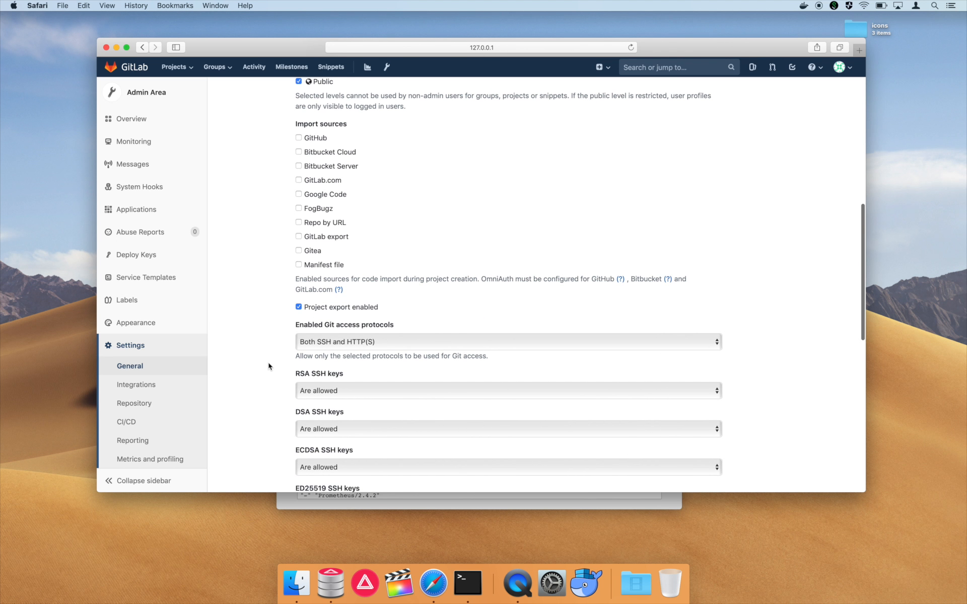
{"action": "left_click", "coordinate": [424, 342]}
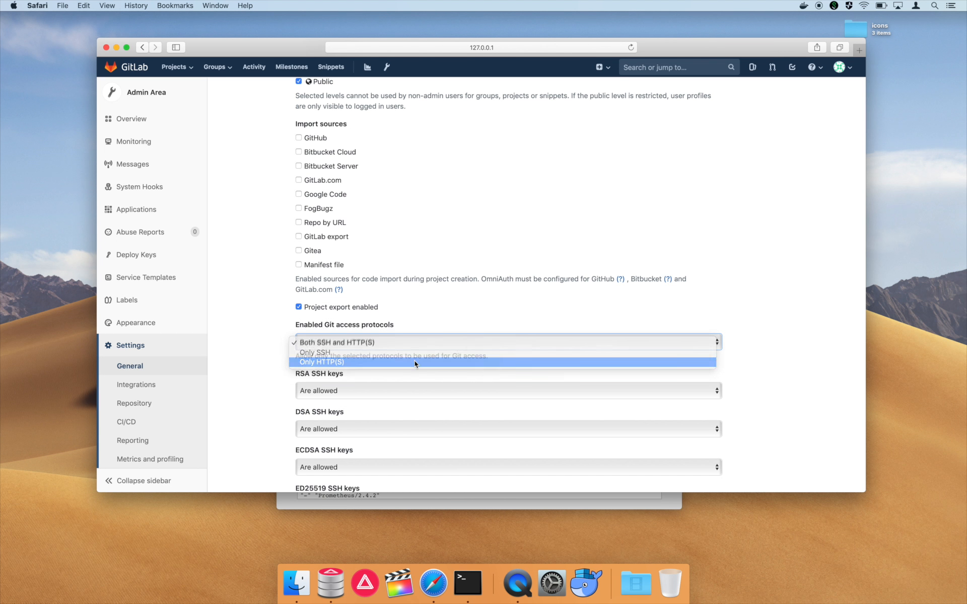
{"action": "left_click", "coordinate": [415, 361]}
{"action": "scroll", "coordinate": [416, 362], "scroll_direction": "down", "scroll_amount": 3}
{"action": "left_click", "coordinate": [314, 450]}
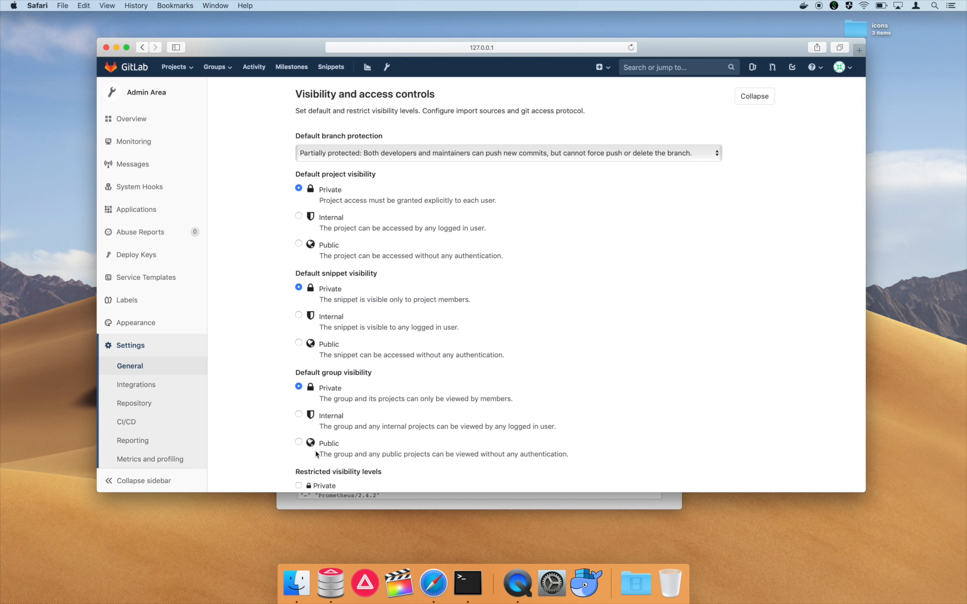
- Uncheck default Auto DevOps and shared runners in CI/CD settings, save, then view Groups
{"action": "left_click", "coordinate": [139, 422]}
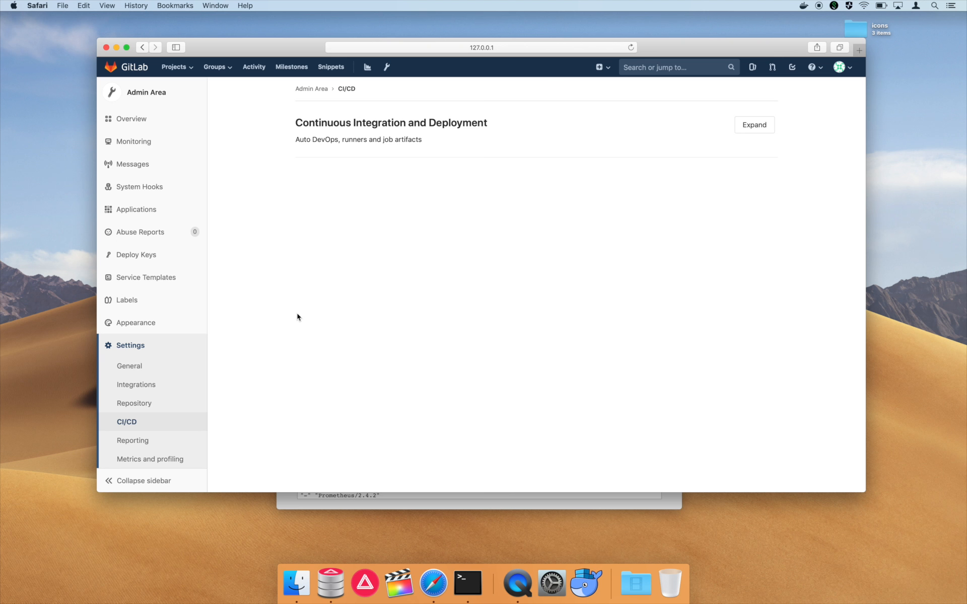
{"action": "left_click", "coordinate": [753, 126]}
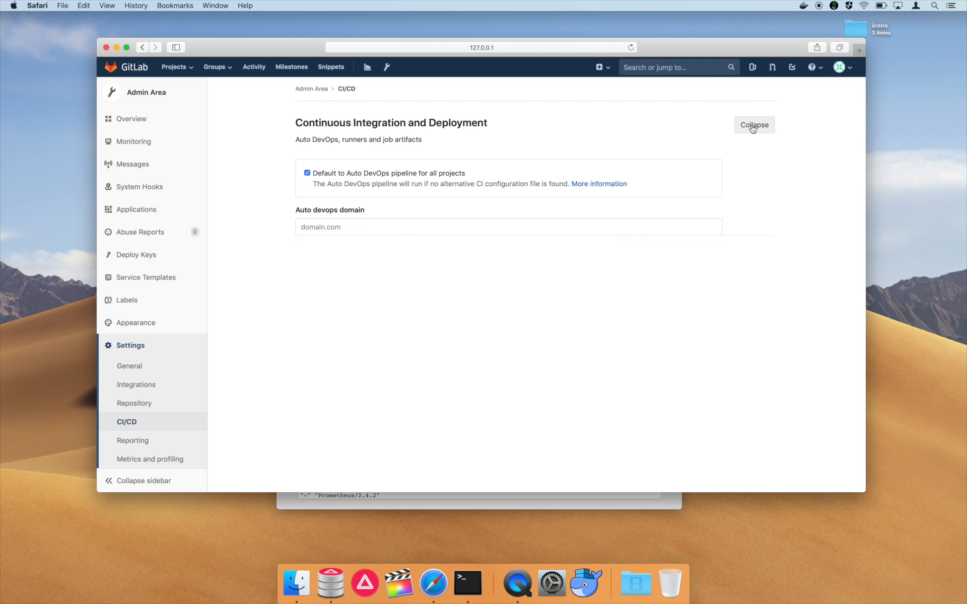
{"action": "left_click", "coordinate": [307, 173]}
{"action": "left_click", "coordinate": [299, 259]}
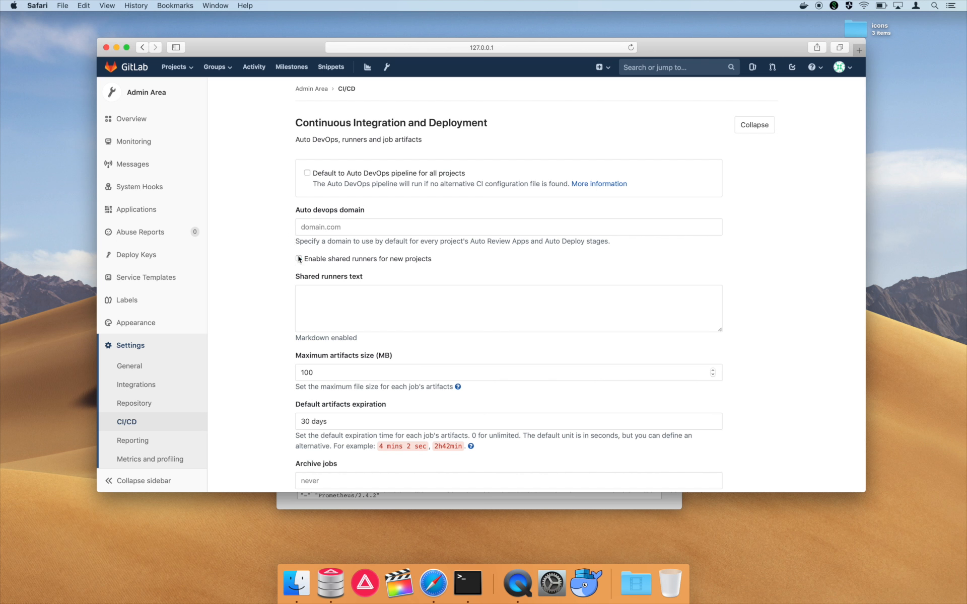
{"action": "scroll", "coordinate": [284, 288], "scroll_direction": "down", "scroll_amount": 5}
{"action": "left_click", "coordinate": [327, 425]}
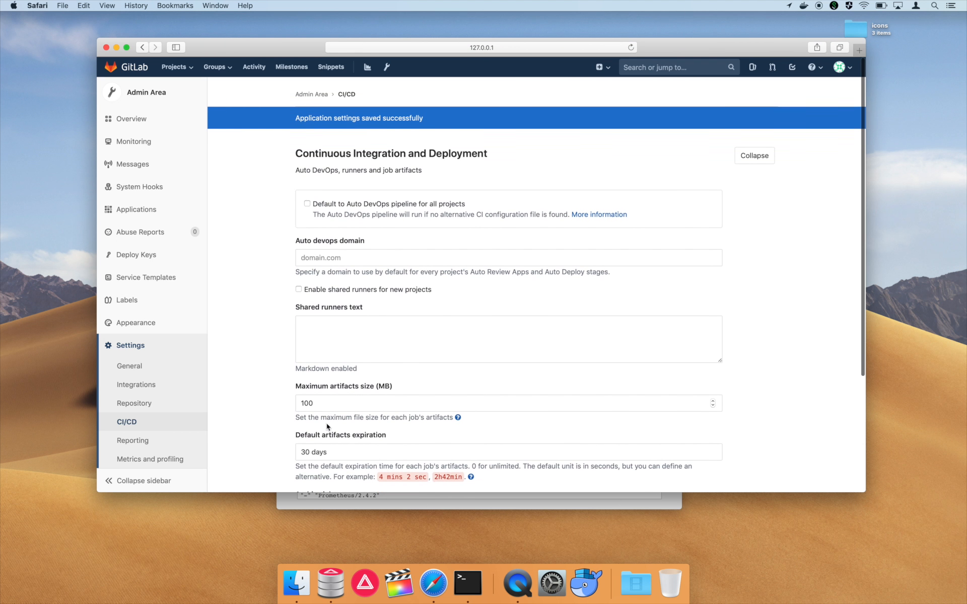
{"action": "left_click", "coordinate": [215, 66]}
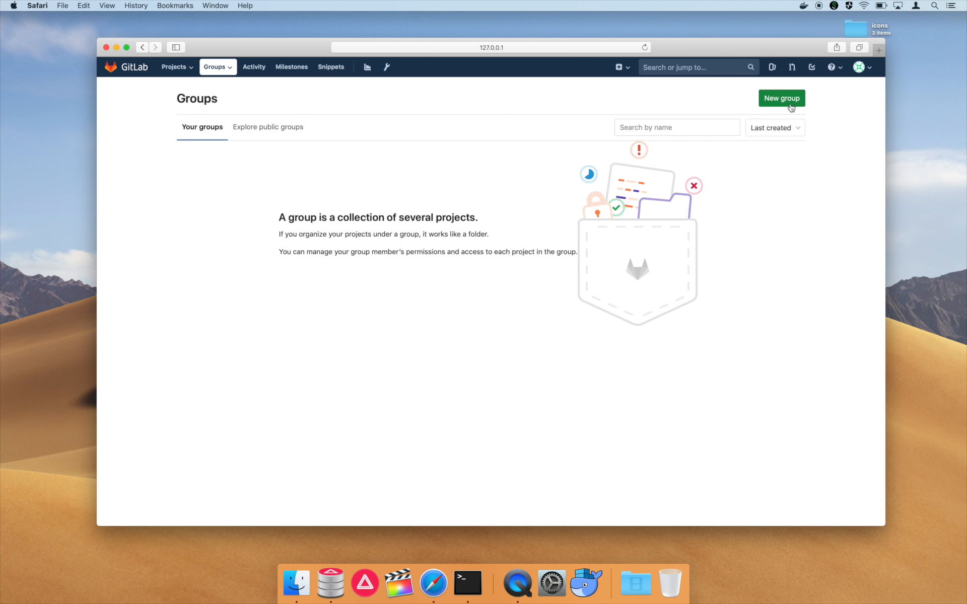
- Create a new group named 'Costumer A'
{"action": "left_click", "coordinate": [790, 106]}
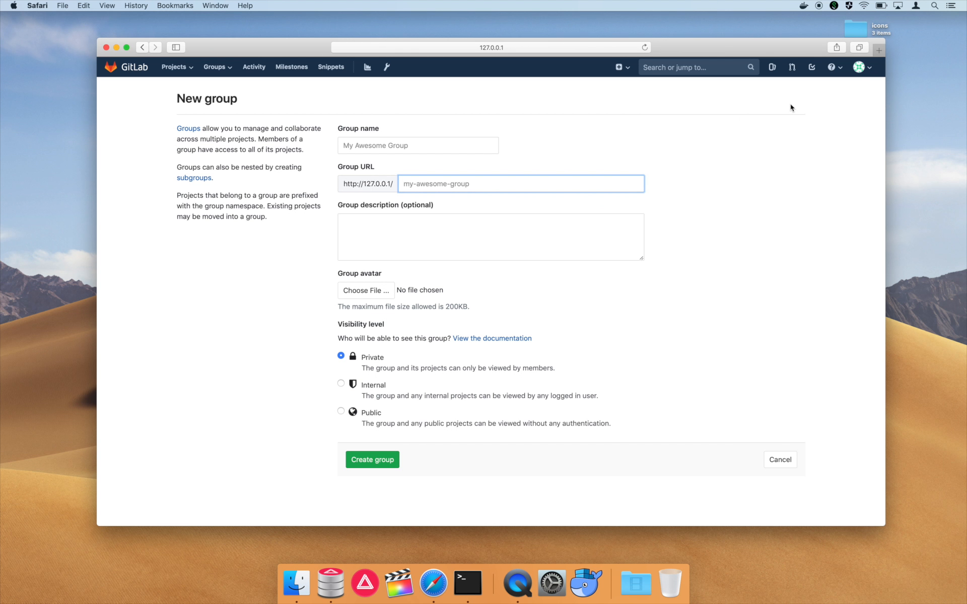
{"action": "left_click", "coordinate": [446, 143]}
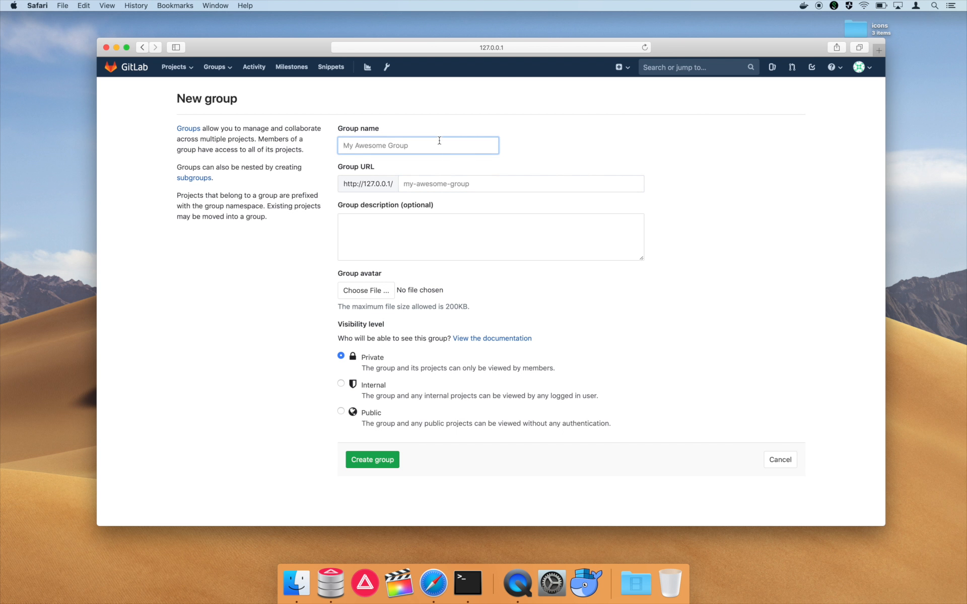
{"action": "type", "text": "Costumer A"}
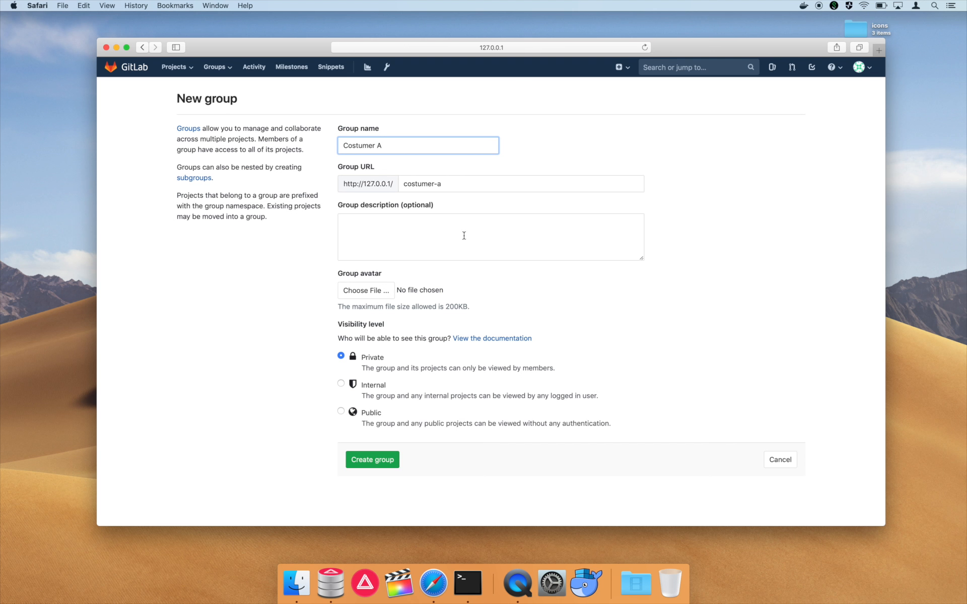
{"action": "left_click", "coordinate": [390, 455]}
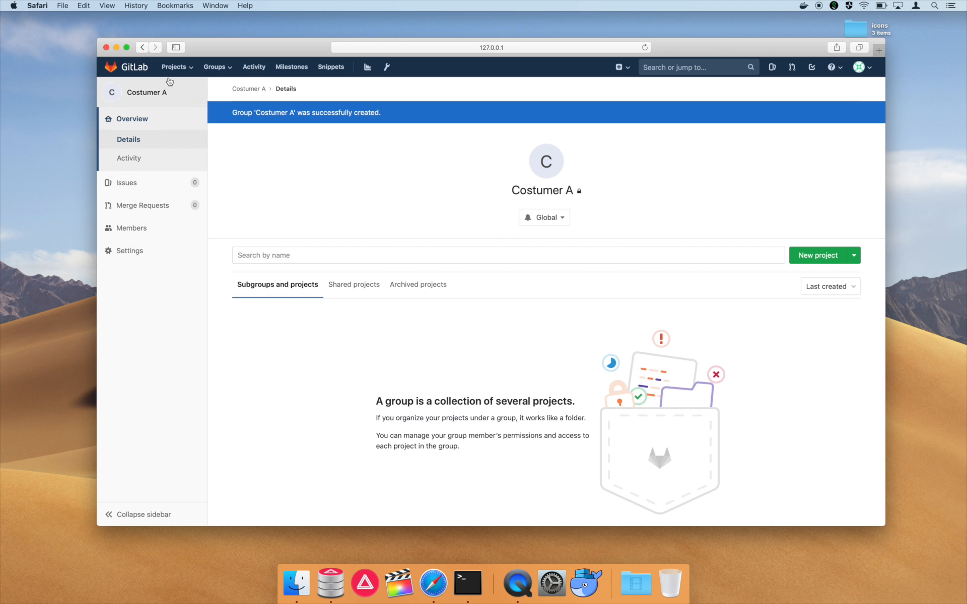
- Confirm Costumer A appears in your groups list, then switch to PostLab Server
{"action": "left_click", "coordinate": [214, 67]}
{"action": "left_click", "coordinate": [206, 97]}
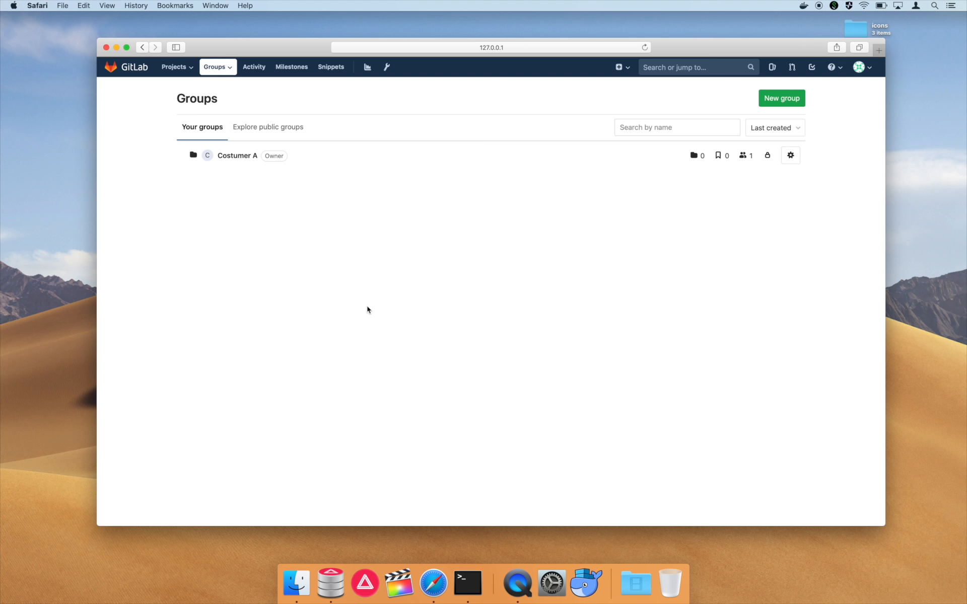
{"action": "left_click", "coordinate": [328, 587]}
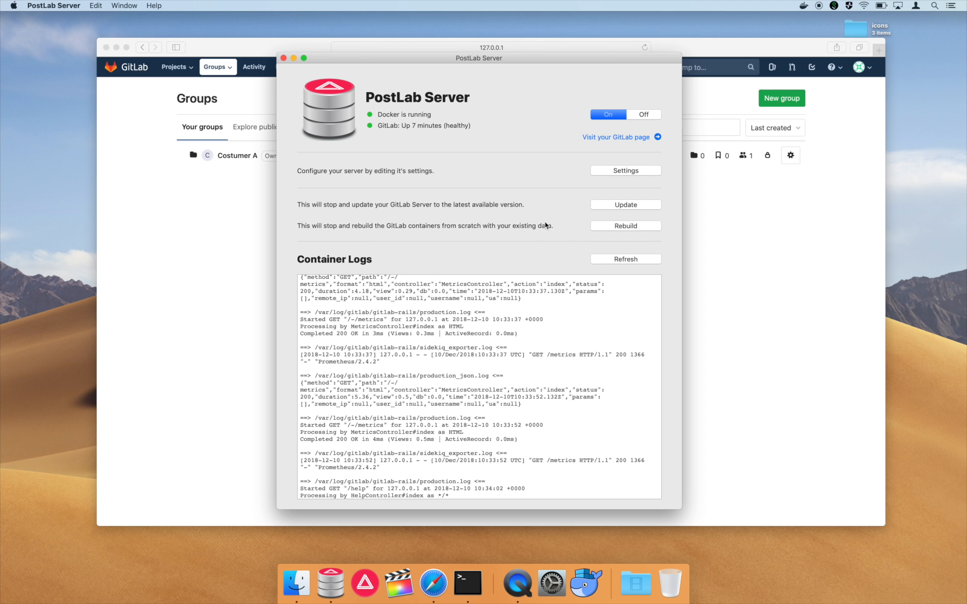
- Open gitlab.rb in Xcode through PostLab Server's Settings > Advanced Settings
{"action": "left_click", "coordinate": [605, 170]}
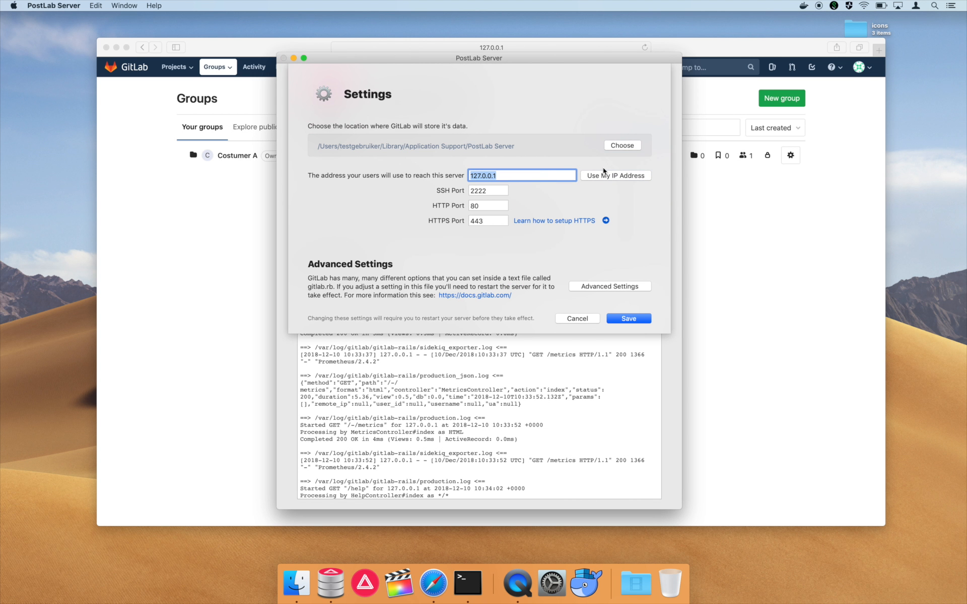
{"action": "left_click", "coordinate": [588, 291]}
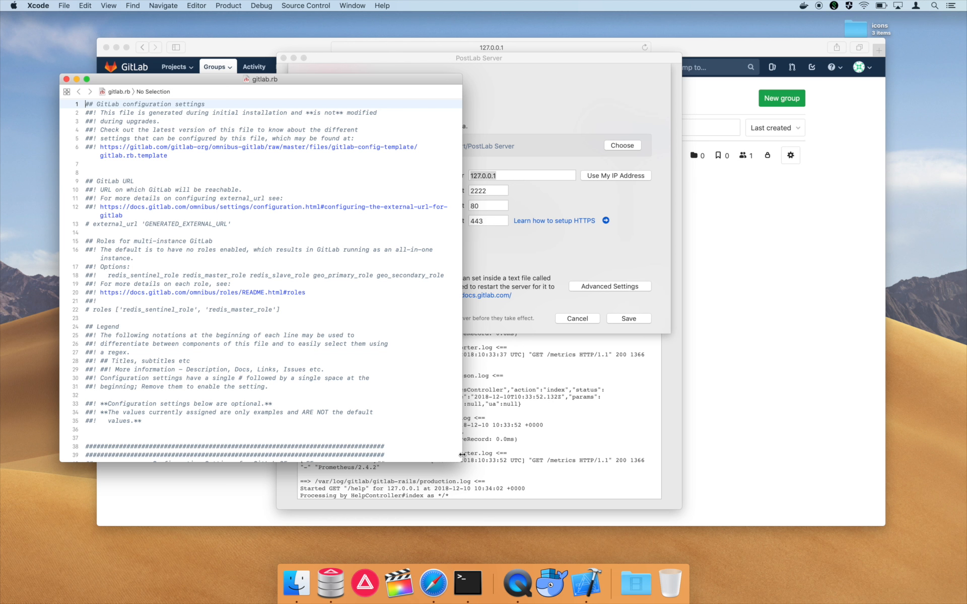
- Uncomment line 59 so gitlab_rails['gitlab_default_can_create_group'] = false is active
{"action": "left_click_drag", "start_coordinate": [462, 462], "coordinate": [654, 470]}
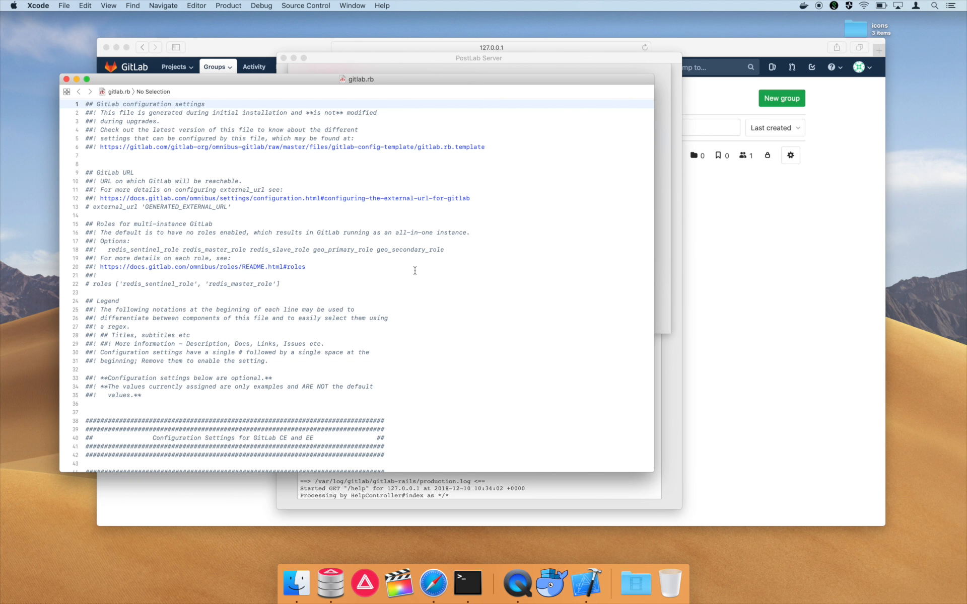
{"action": "scroll", "coordinate": [415, 271], "scroll_direction": "down", "scroll_amount": 20}
{"action": "scroll", "coordinate": [415, 271], "scroll_direction": "up", "scroll_amount": 20}
{"action": "scroll", "coordinate": [405, 278], "scroll_direction": "down", "scroll_amount": 5}
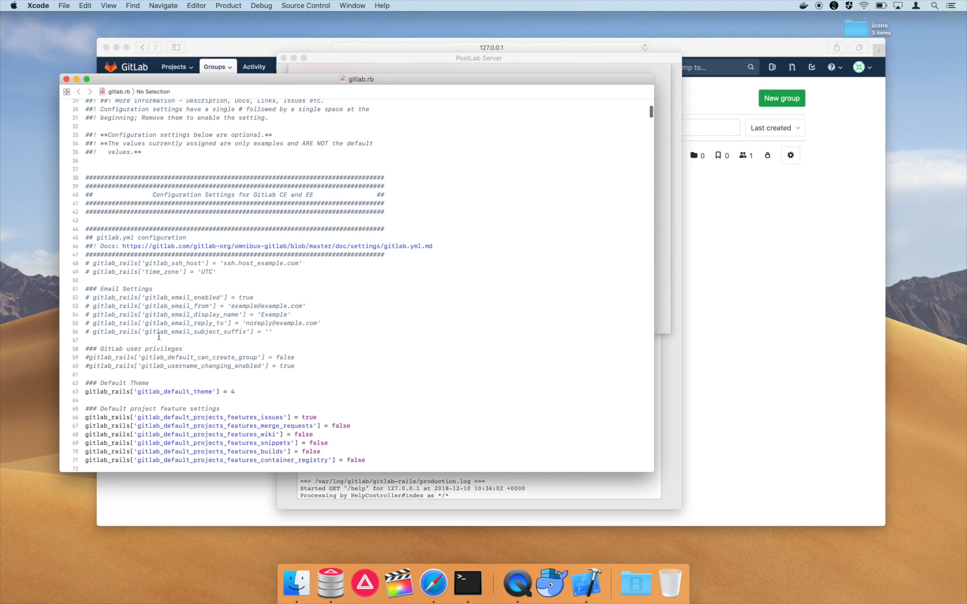
{"action": "left_click", "coordinate": [102, 348]}
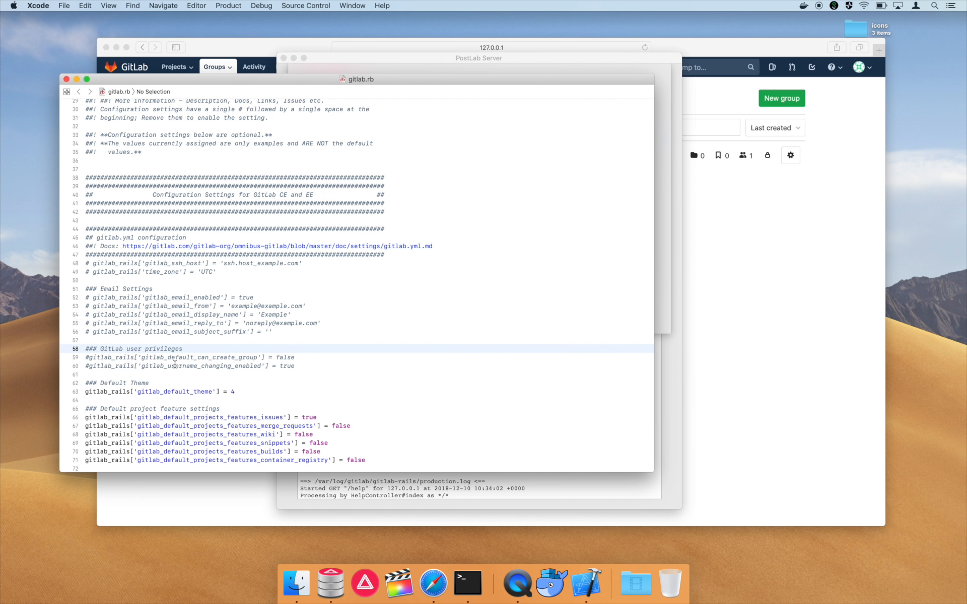
{"action": "left_click", "coordinate": [87, 358]}
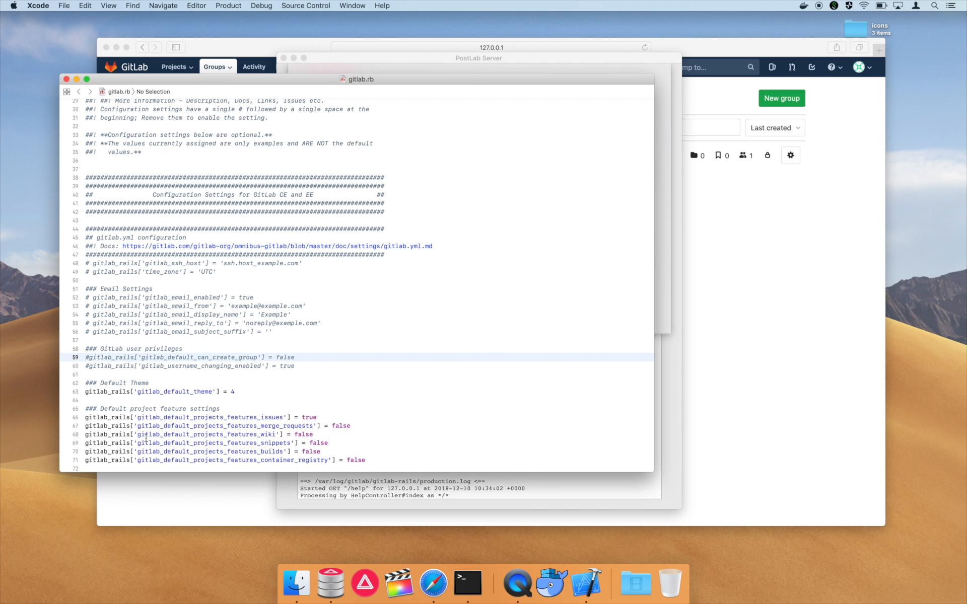
{"action": "key", "text": "Delete"}
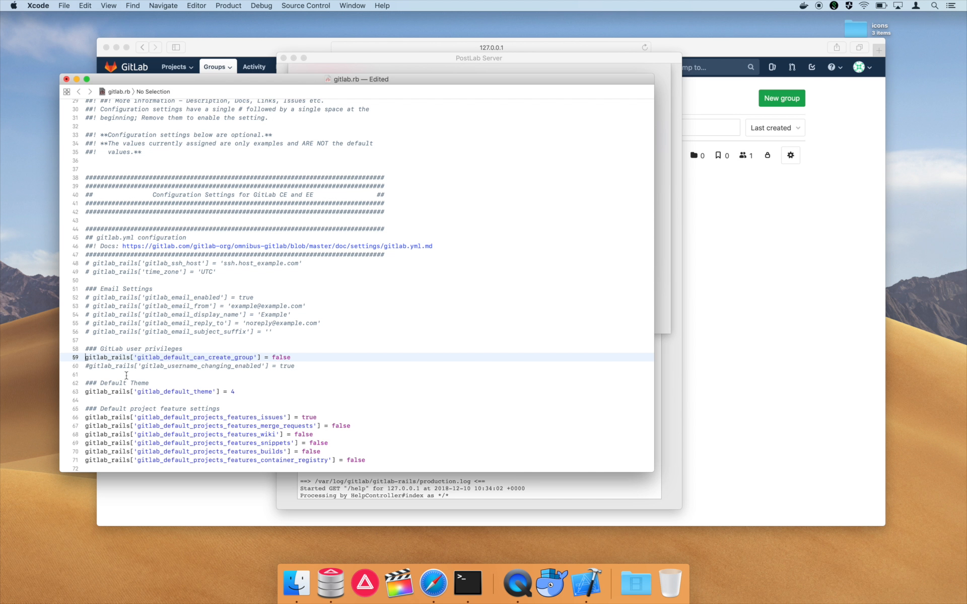
{"action": "double_click", "coordinate": [285, 357]}
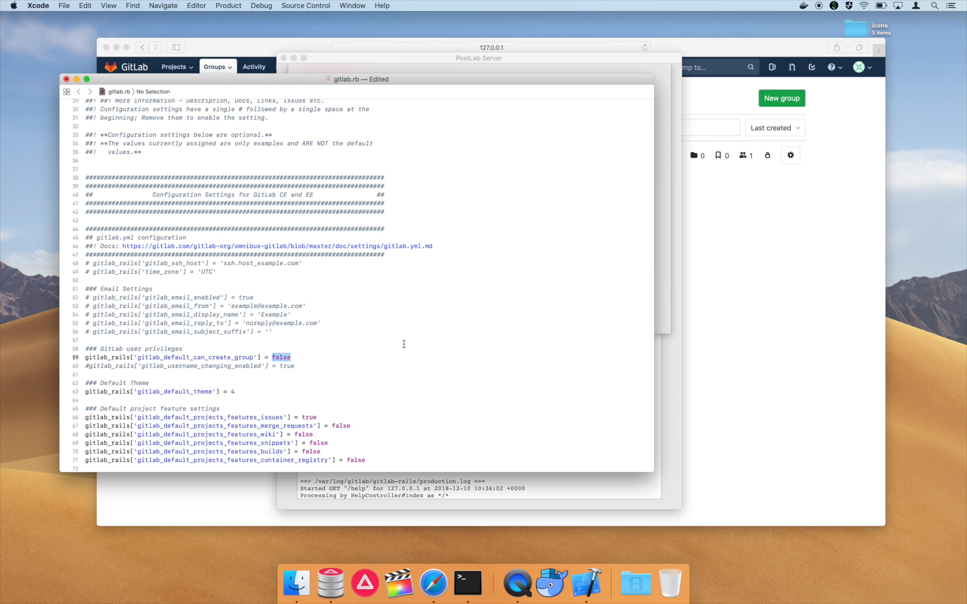
- Save gitlab.rb and quit Xcode
{"action": "key", "text": "super+s"}
{"action": "left_click", "coordinate": [38, 6]}
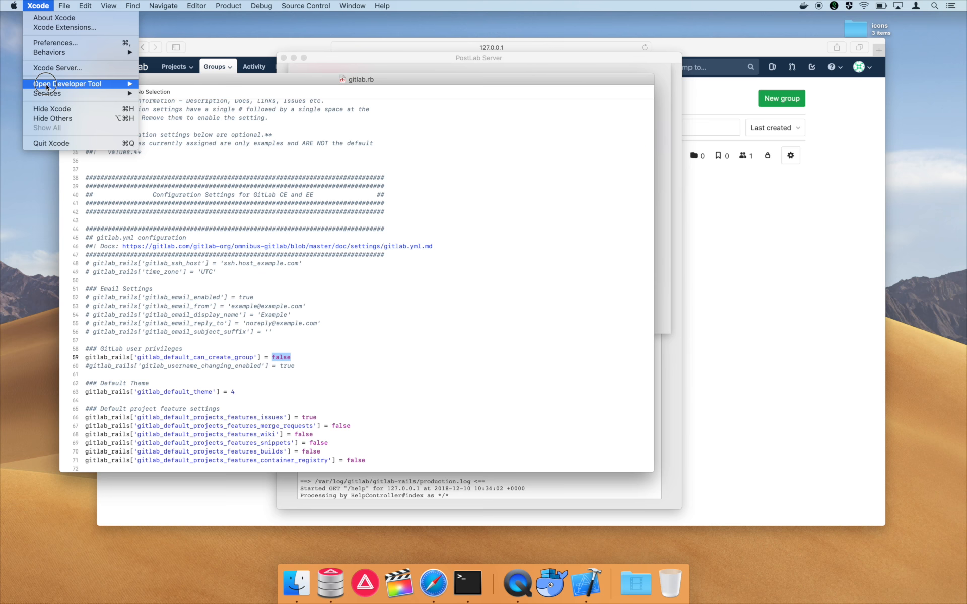
{"action": "left_click", "coordinate": [49, 142]}
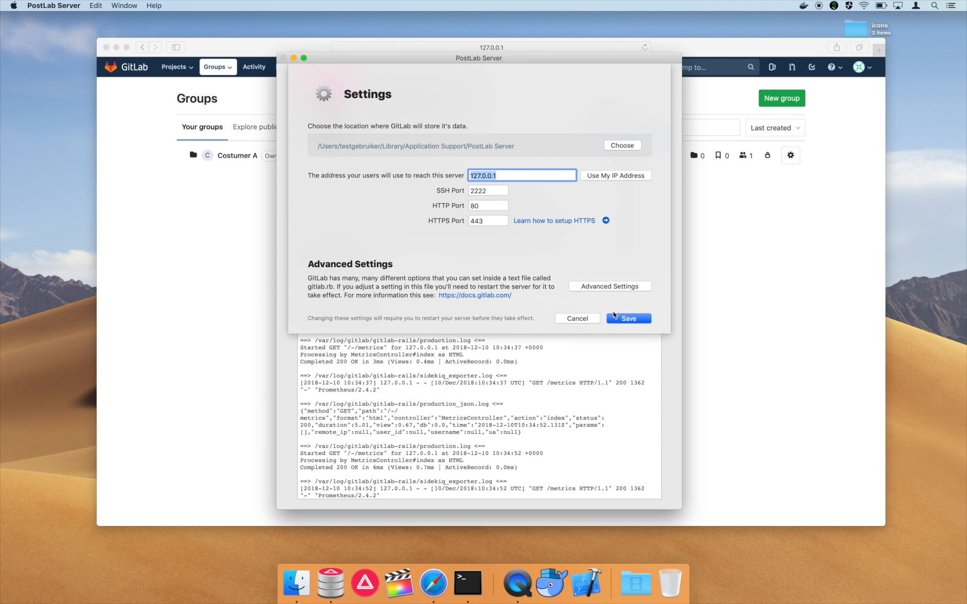
- Save PostLab Server settings, accept the localhost-only warning, and rebuild the GitLab server
{"action": "left_click", "coordinate": [637, 319]}
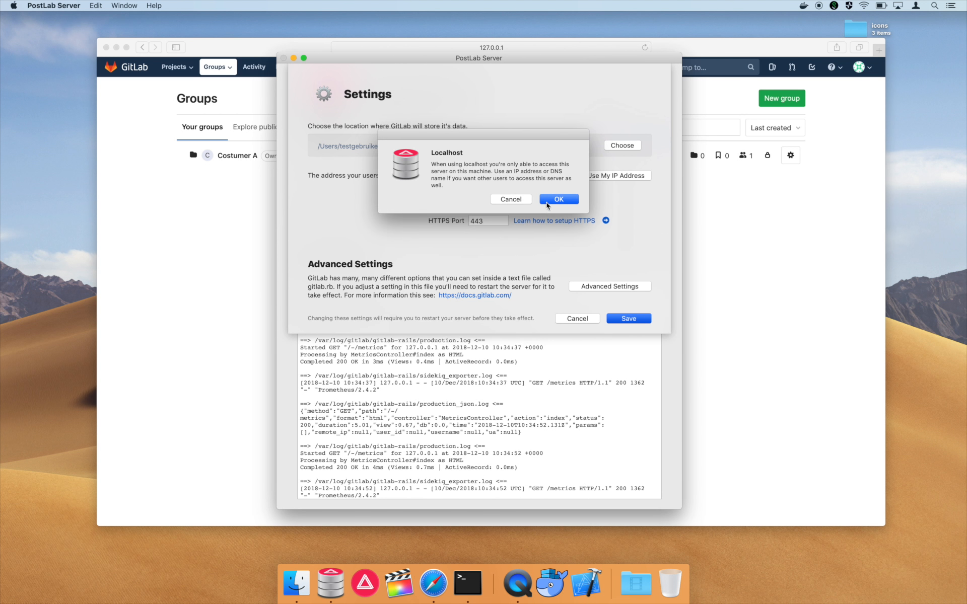
{"action": "left_click", "coordinate": [552, 199]}
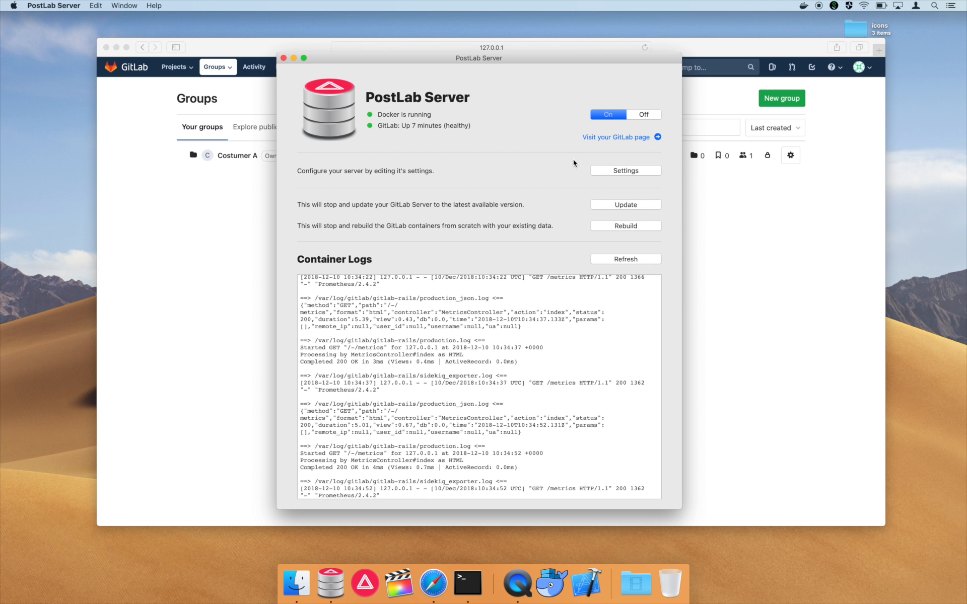
{"action": "left_click", "coordinate": [608, 228]}
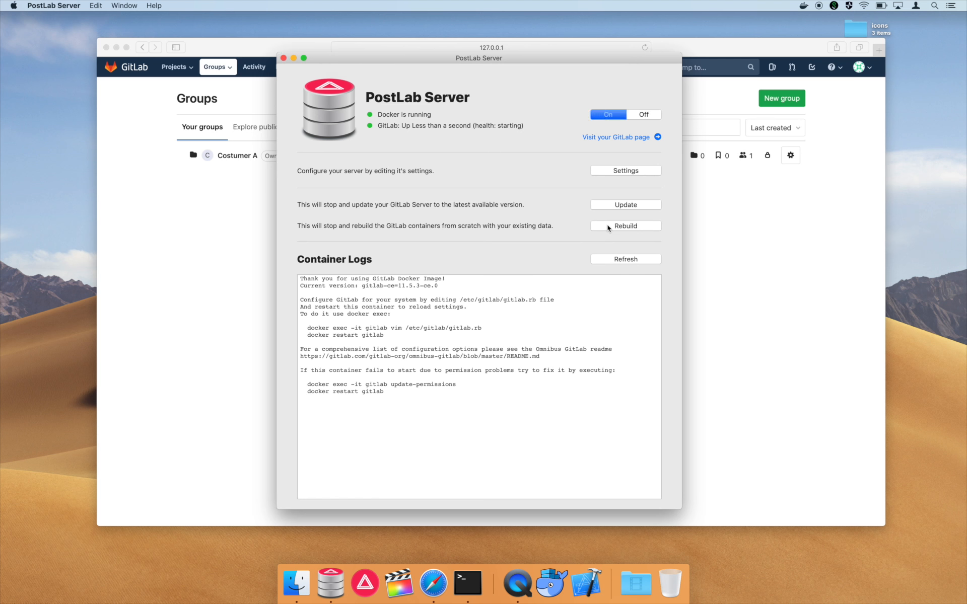
{"action": "triple_click", "coordinate": [493, 417]}
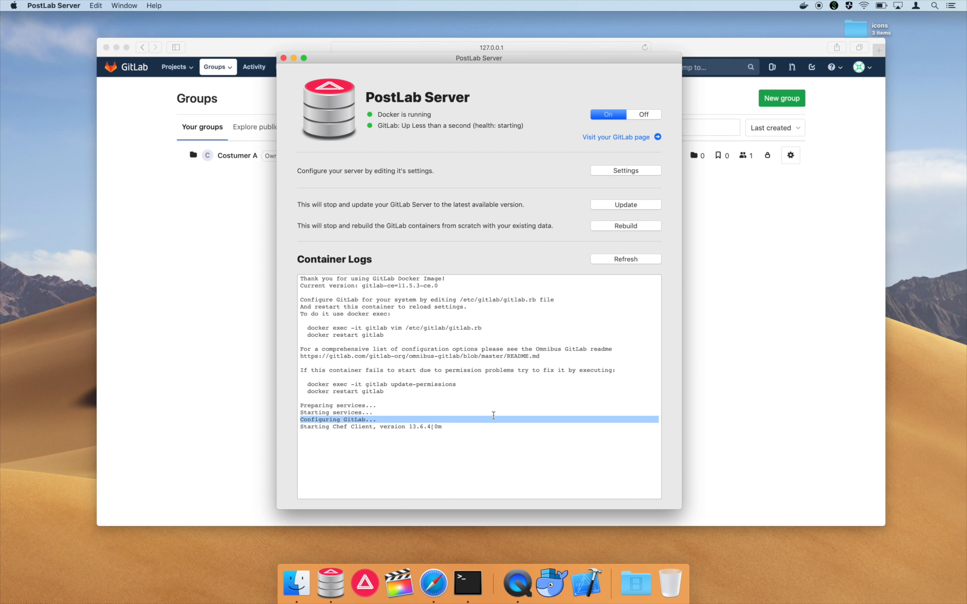
- Reload GitLab in Safari until the Welcome to GitLab page at 127.0.0.1 returns
{"action": "left_click", "coordinate": [237, 351]}
{"action": "key", "text": "super+r"}
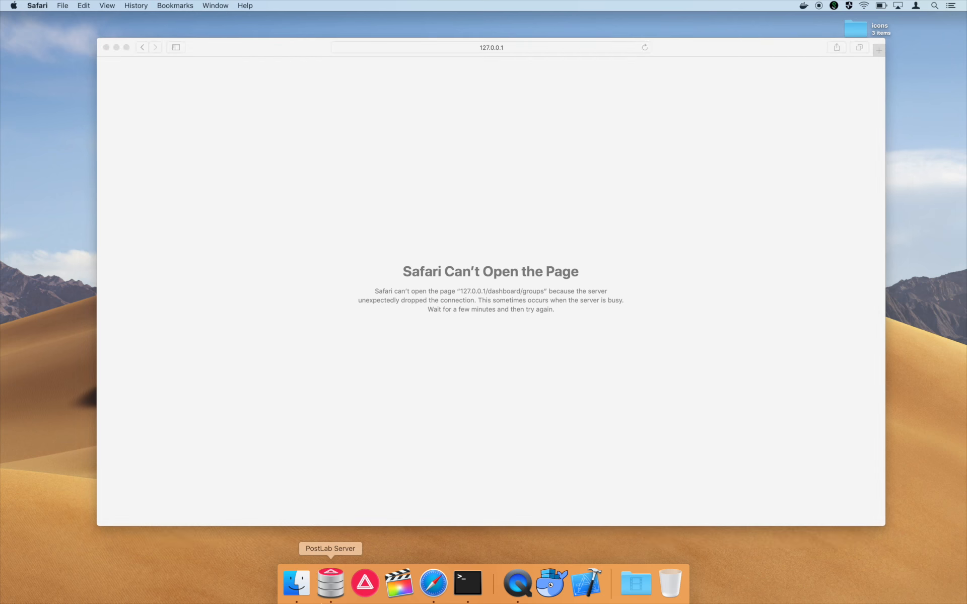
{"action": "left_click", "coordinate": [331, 584]}
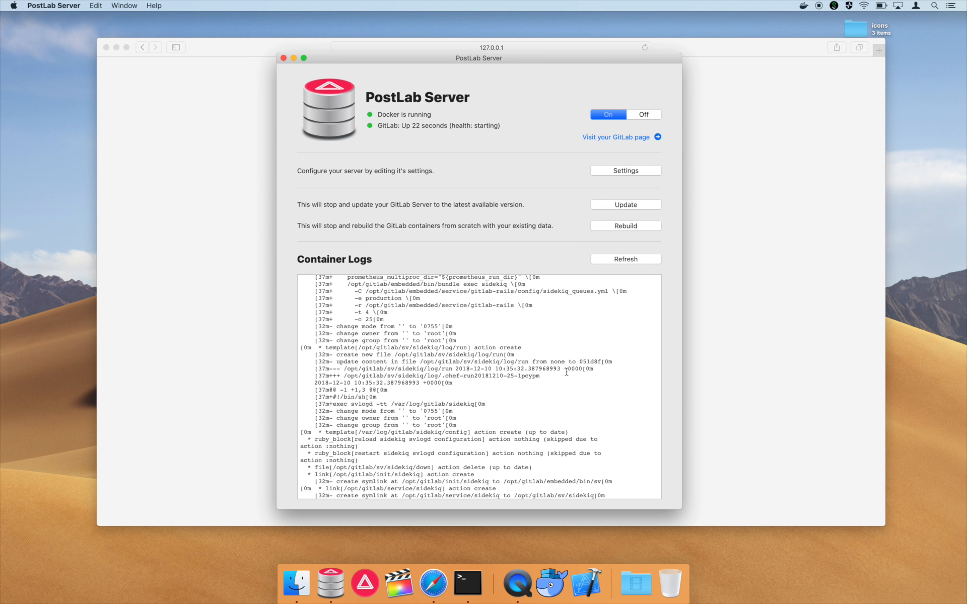
{"action": "scroll", "coordinate": [568, 376], "scroll_direction": "down", "scroll_amount": 3}
{"action": "left_click", "coordinate": [766, 359]}
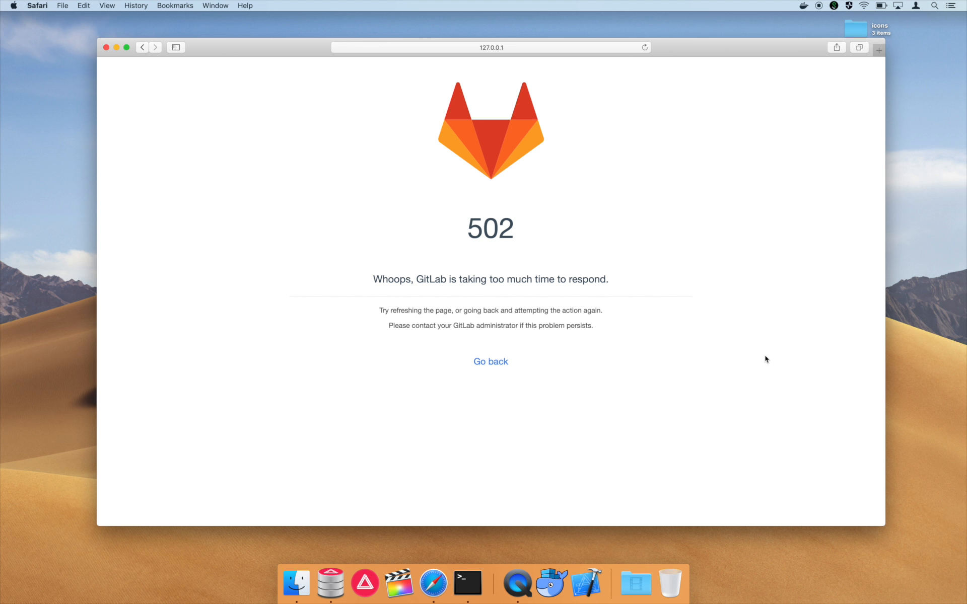
{"action": "key", "text": "super+r"}
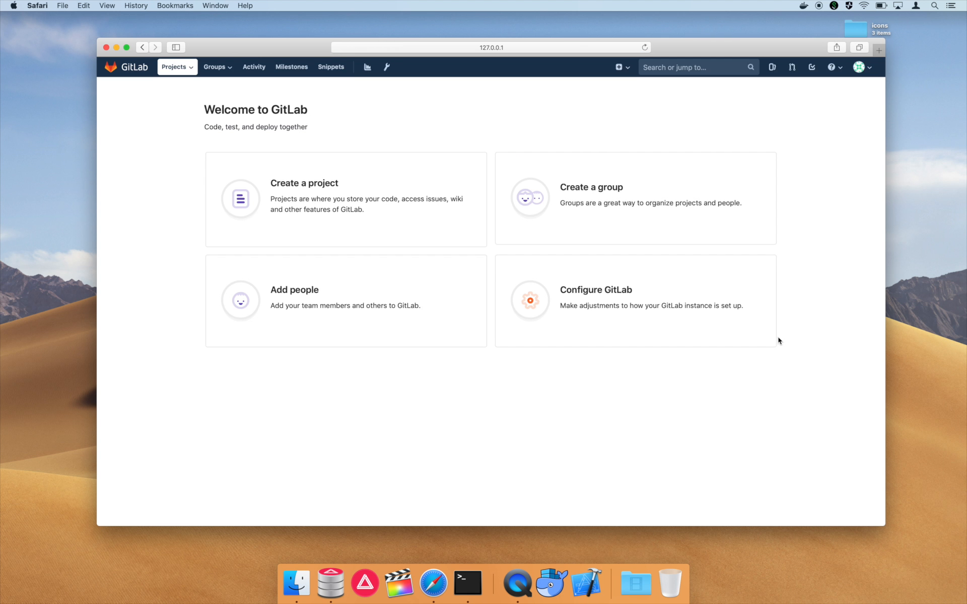
- Confirm Costumer A is still listed under Your groups, then sign out the administrator
{"action": "left_click", "coordinate": [215, 67]}
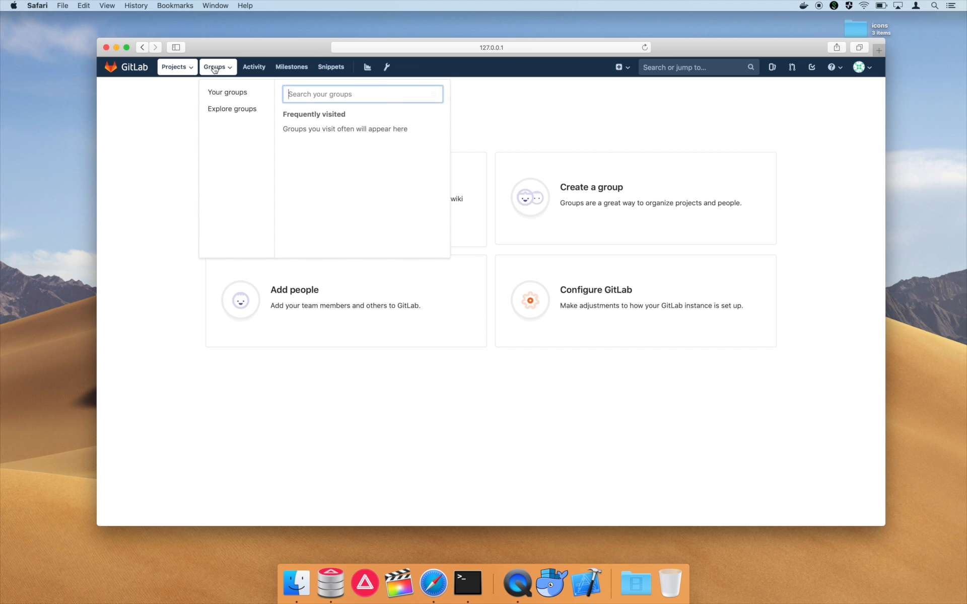
{"action": "left_click", "coordinate": [225, 92]}
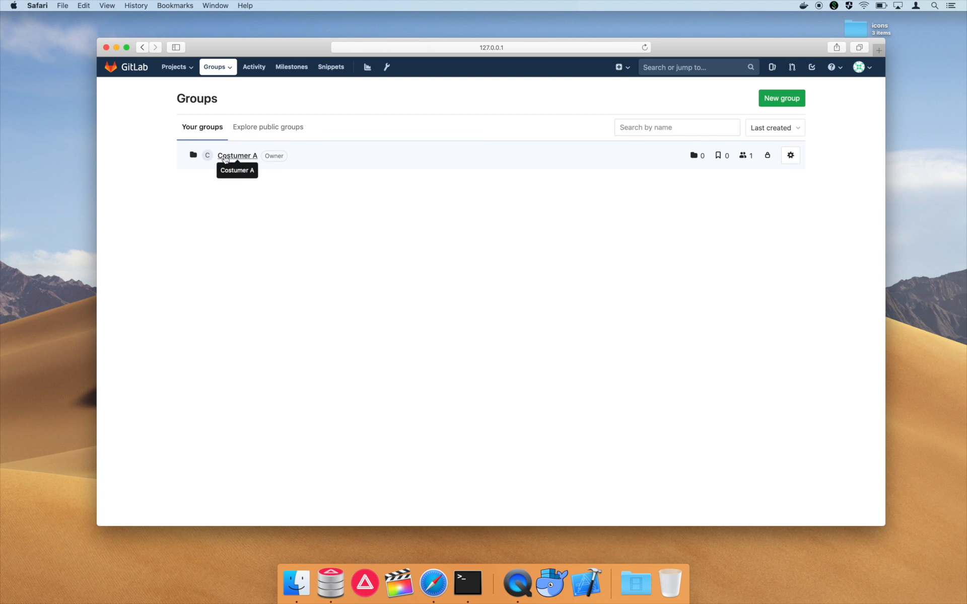
{"action": "left_click", "coordinate": [870, 69]}
{"action": "left_click", "coordinate": [800, 178]}
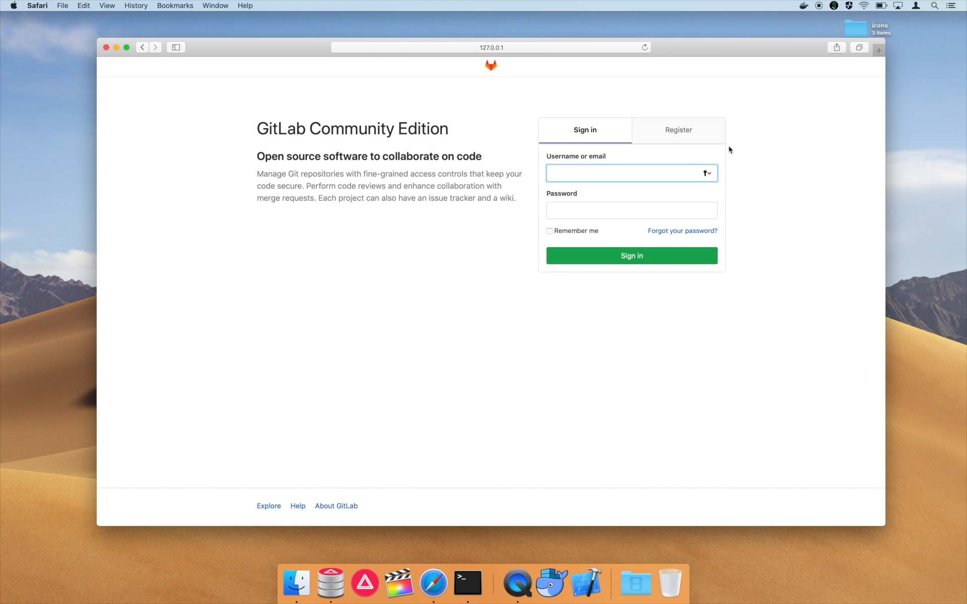
- Register an account with the user's full name, username, e-mail and password, then view its groups
{"action": "left_click", "coordinate": [707, 132]}
{"action": "left_click", "coordinate": [662, 173]}
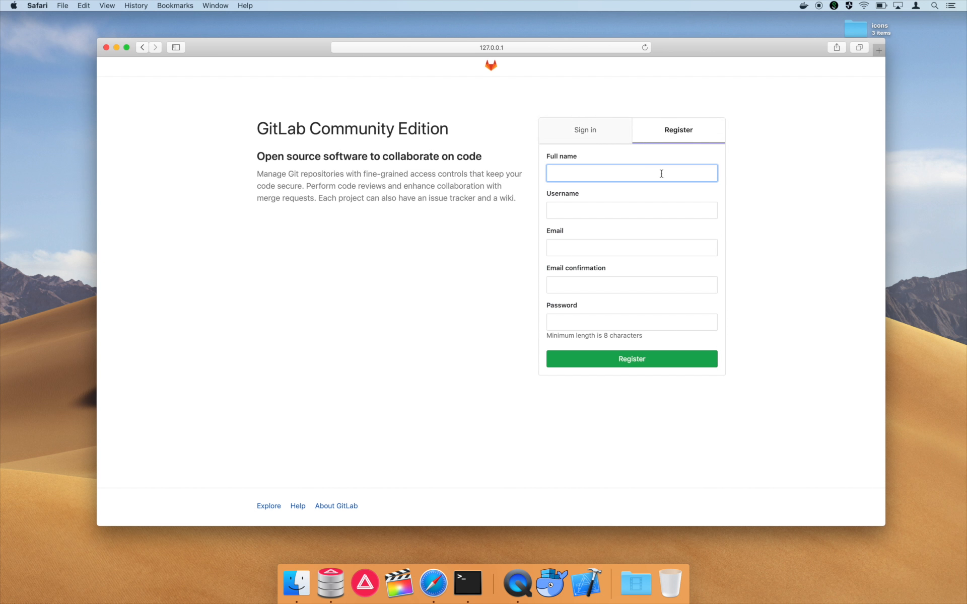
{"action": "key", "text": "Tab"}
{"action": "key", "text": "Tab"}
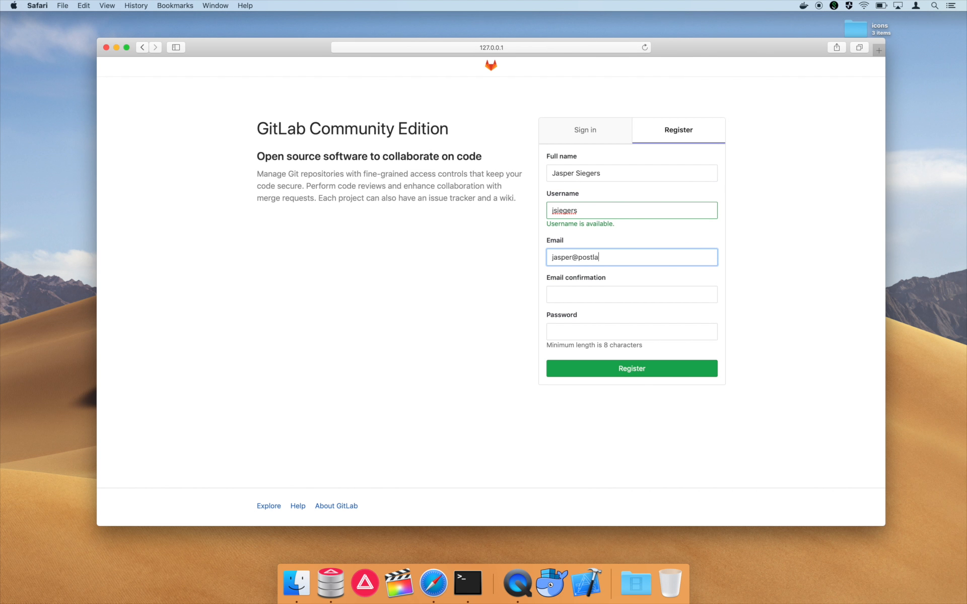
{"action": "key", "text": "Tab"}
{"action": "key", "text": "Tab"}
{"action": "type", "text": "*************"}
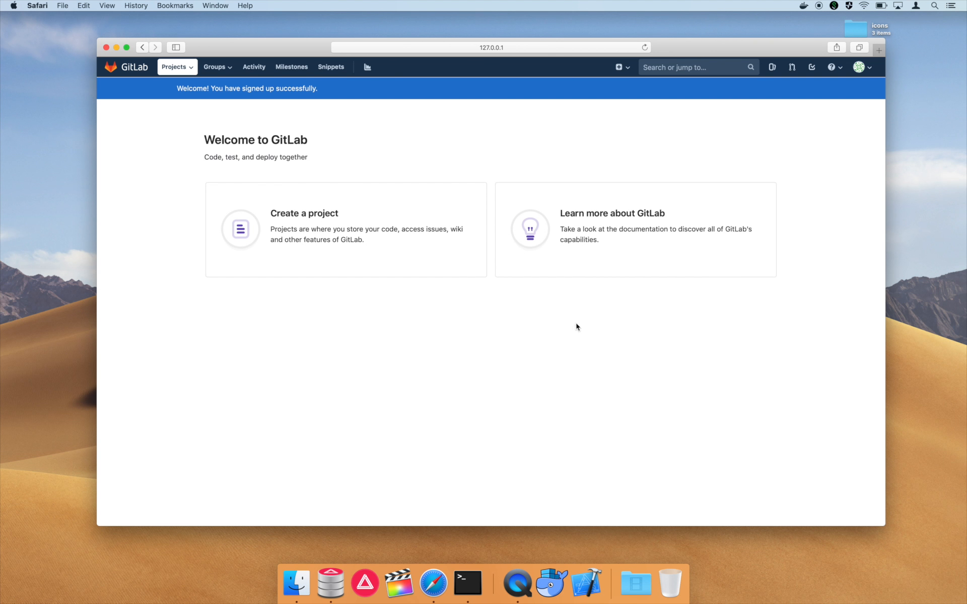
{"action": "left_click", "coordinate": [221, 68]}
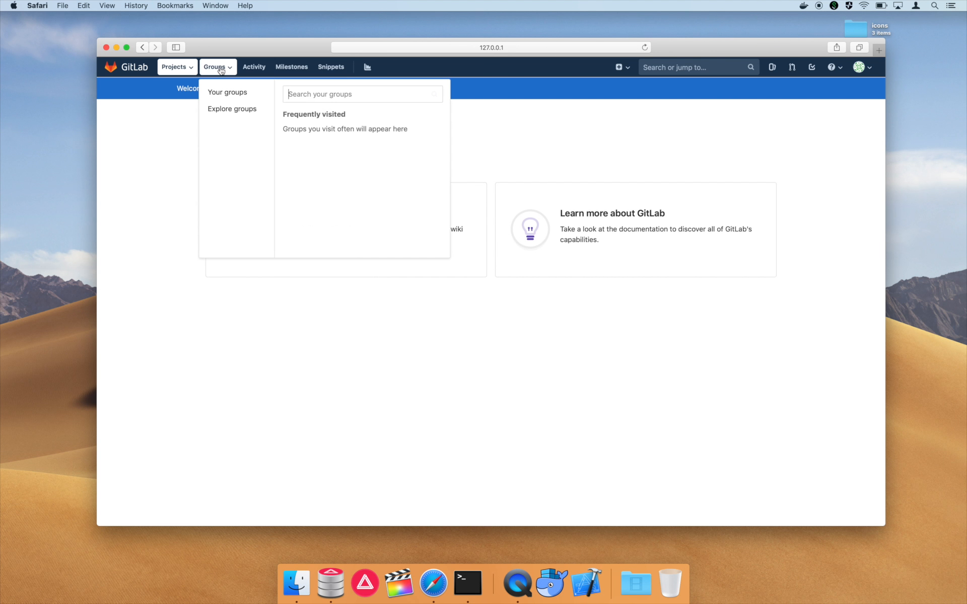
{"action": "left_click", "coordinate": [227, 93]}
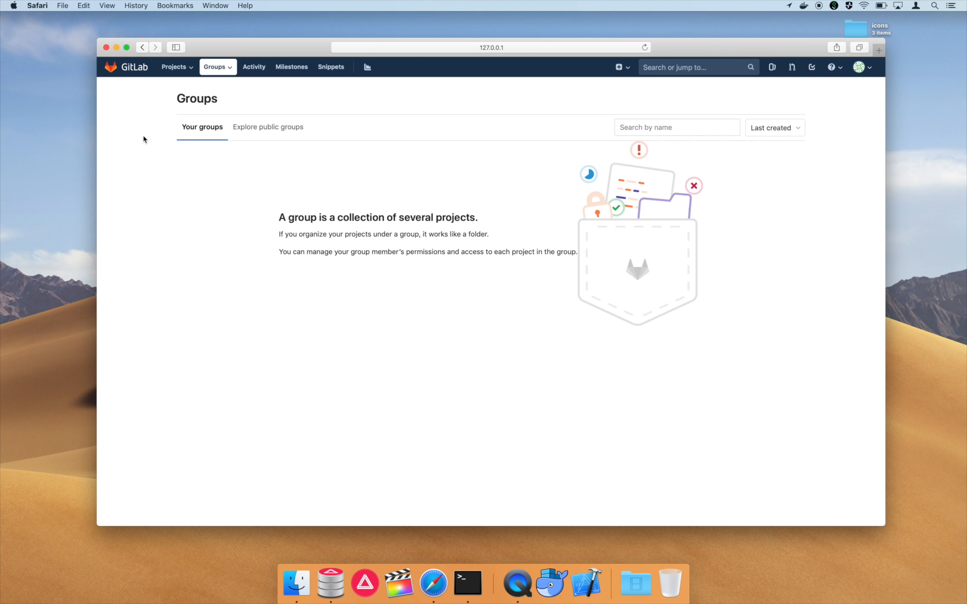
- View the new user's projects, then sign out of the new account
{"action": "left_click", "coordinate": [175, 69]}
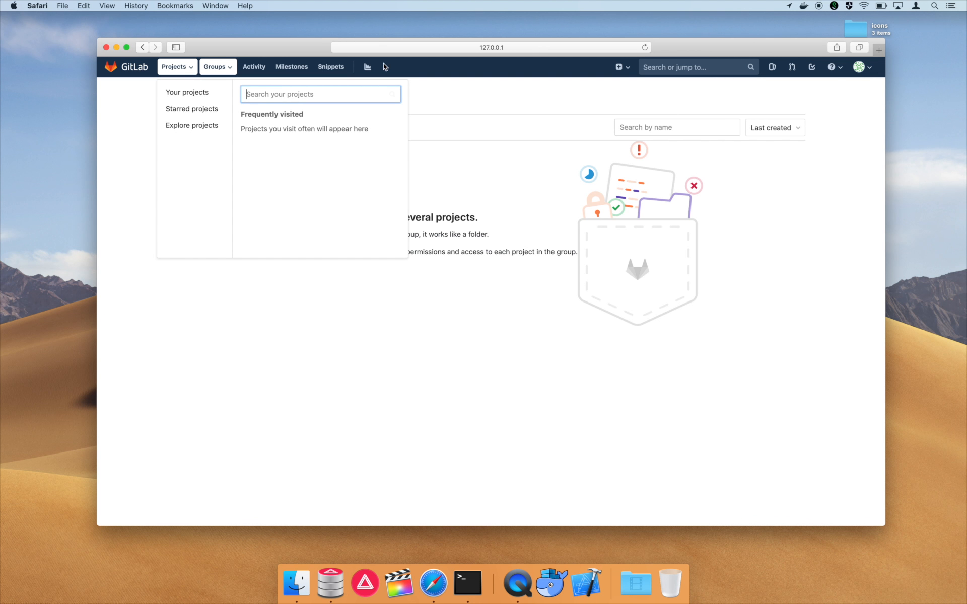
{"action": "left_click", "coordinate": [171, 92]}
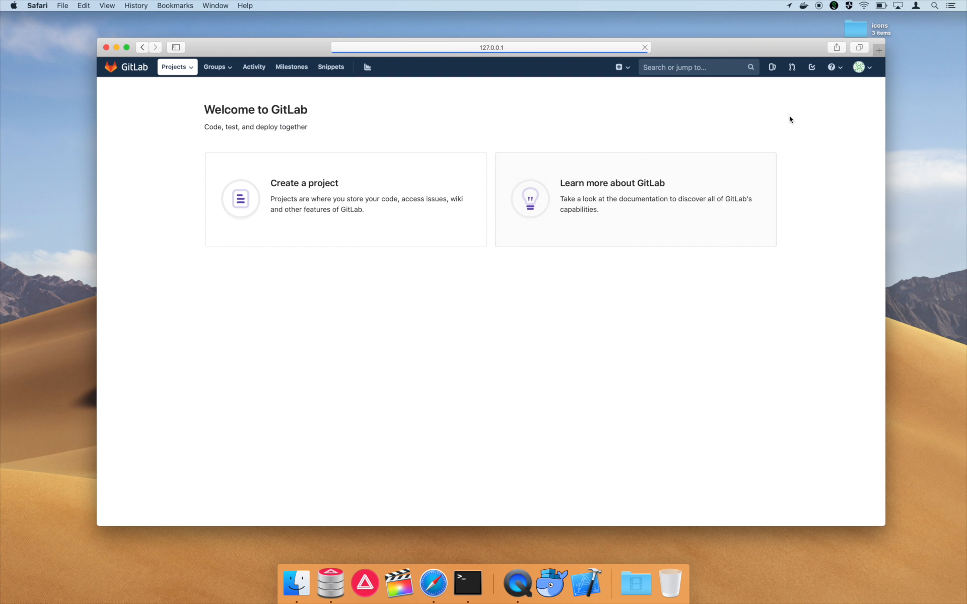
{"action": "left_click", "coordinate": [861, 67]}
{"action": "left_click", "coordinate": [809, 177]}
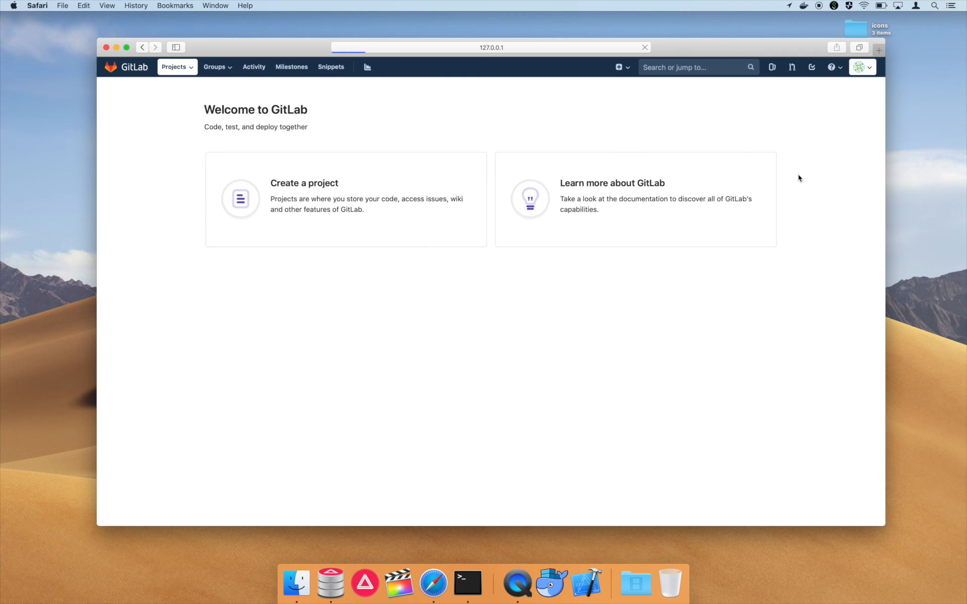
- Sign in as root with the admin password and decline saving it in the browser
{"action": "left_click", "coordinate": [571, 170]}
{"action": "type", "text": "root"}
{"action": "key", "text": "Tab"}
{"action": "type", "text": "•••••••••••"}
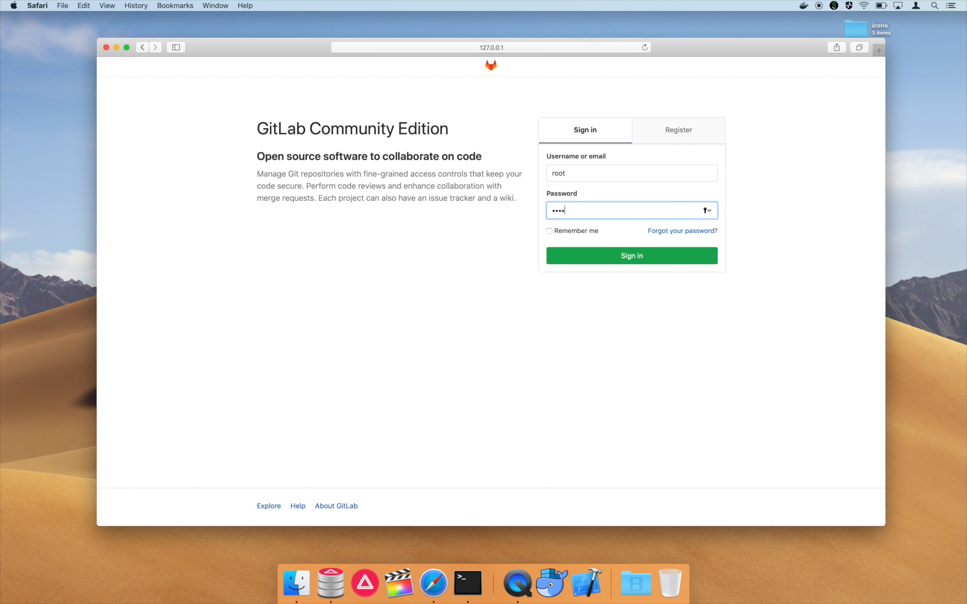
{"action": "key", "text": "Return"}
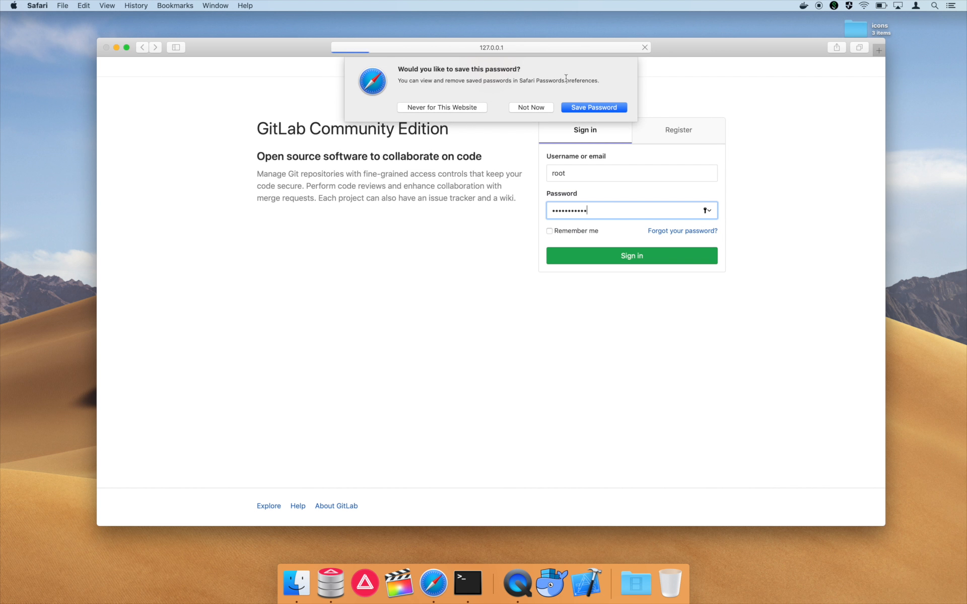
{"action": "left_click", "coordinate": [532, 108]}
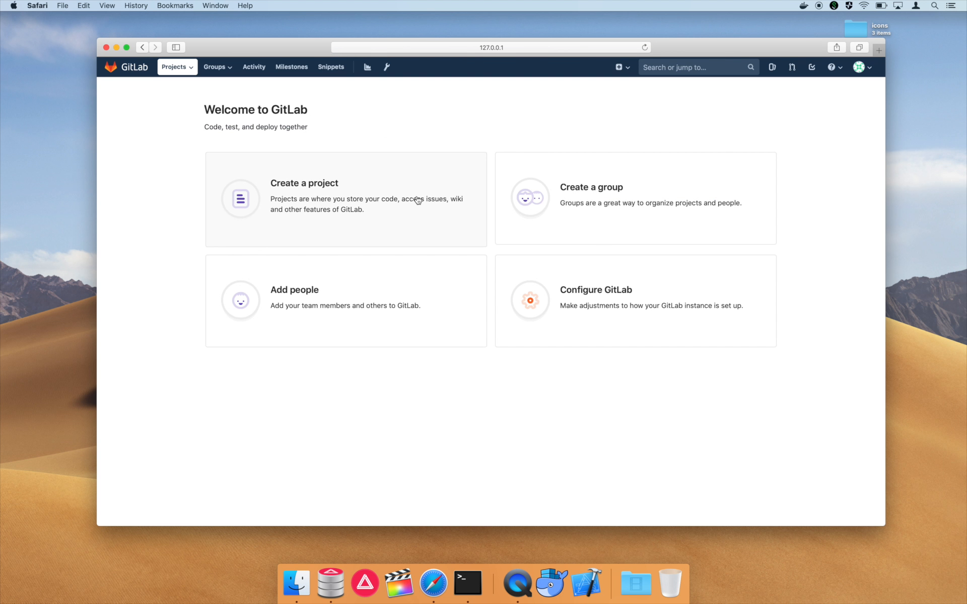
- Open the new user from Admin Area's Latest users list and begin editing their account
{"action": "left_click", "coordinate": [388, 69]}
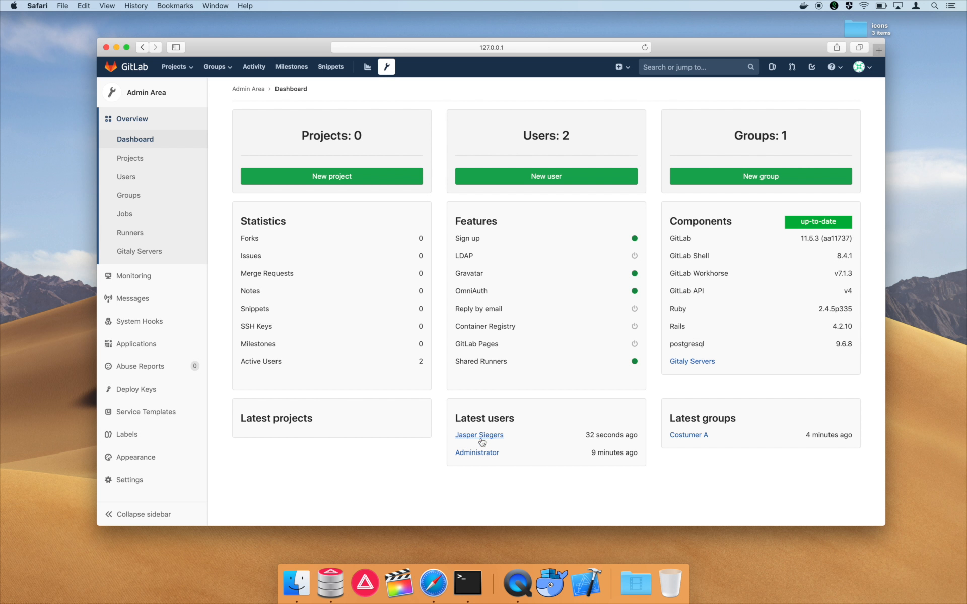
{"action": "left_click", "coordinate": [481, 437]}
{"action": "scroll", "coordinate": [302, 448], "scroll_direction": "down", "scroll_amount": 2}
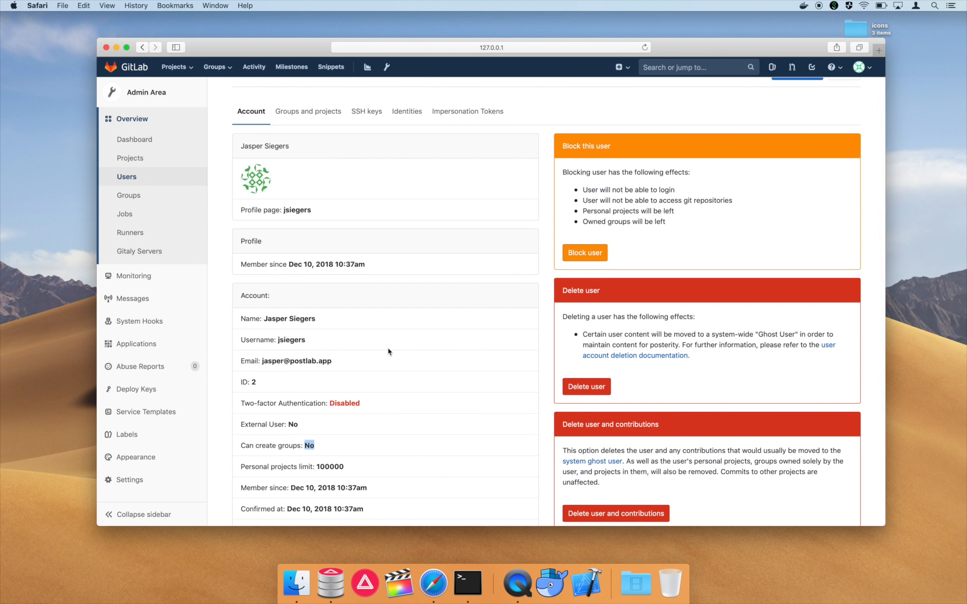
{"action": "scroll", "coordinate": [388, 350], "scroll_direction": "up", "scroll_amount": 3}
{"action": "left_click", "coordinate": [840, 119]}
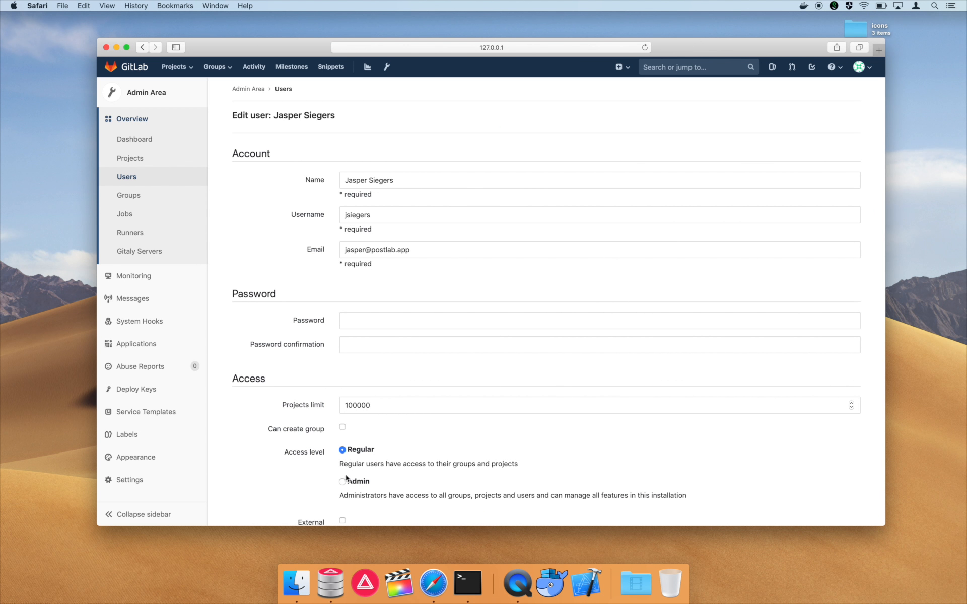
- Tick Can create group, set the access level to Admin, and save the user
{"action": "scroll", "coordinate": [347, 479], "scroll_direction": "down", "scroll_amount": 2}
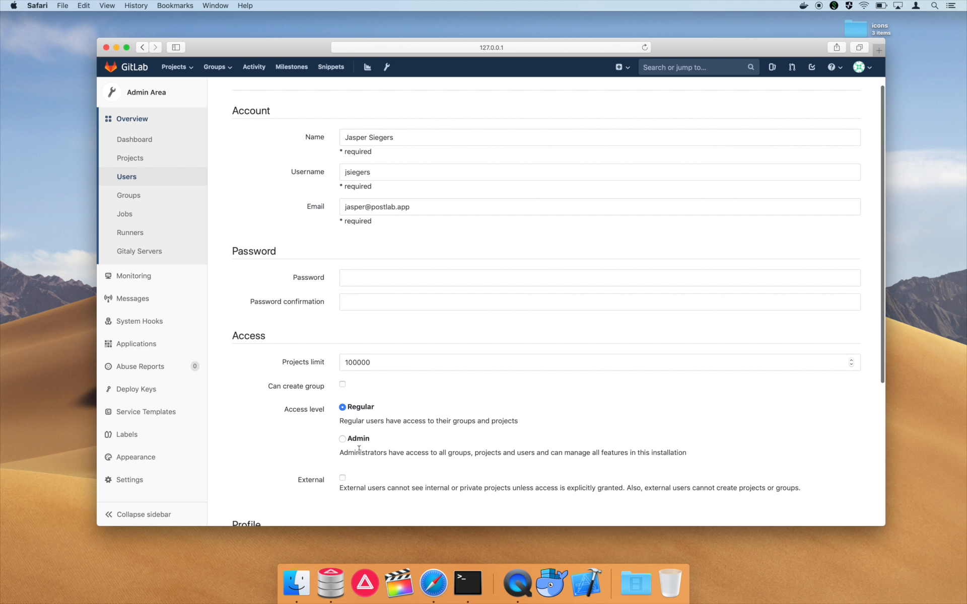
{"action": "left_click", "coordinate": [343, 385]}
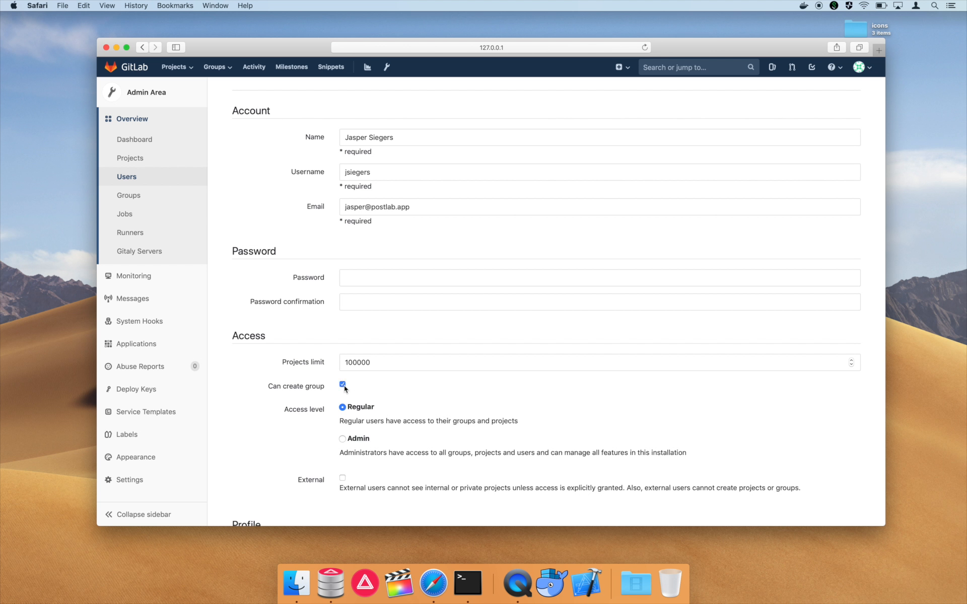
{"action": "left_click", "coordinate": [342, 439]}
{"action": "scroll", "coordinate": [342, 444], "scroll_direction": "down", "scroll_amount": 10}
{"action": "left_click", "coordinate": [265, 468]}
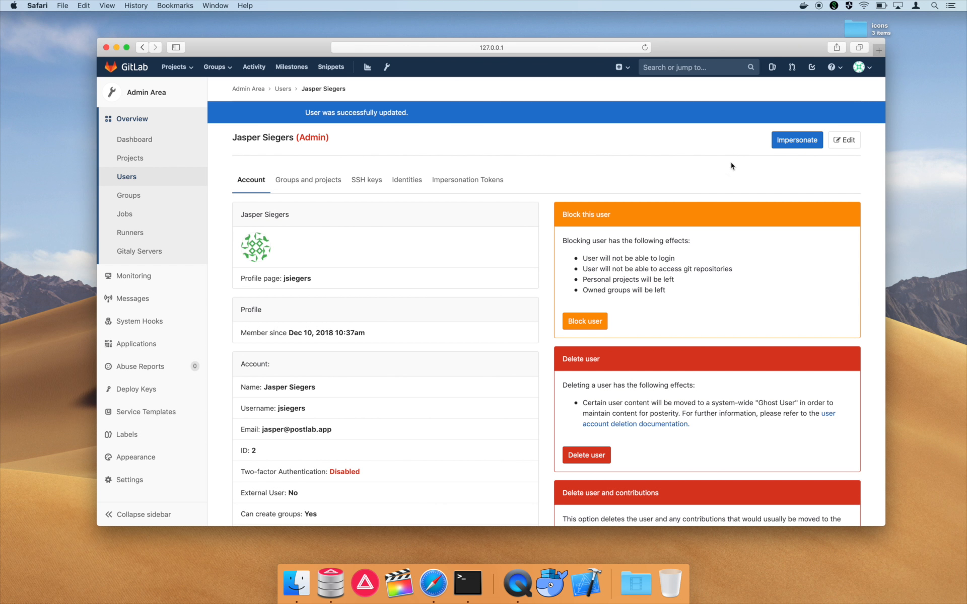
{"action": "left_click", "coordinate": [870, 70]}
- Sign out of the administrator account and sign in with the new user's username and password
{"action": "left_click", "coordinate": [838, 178]}
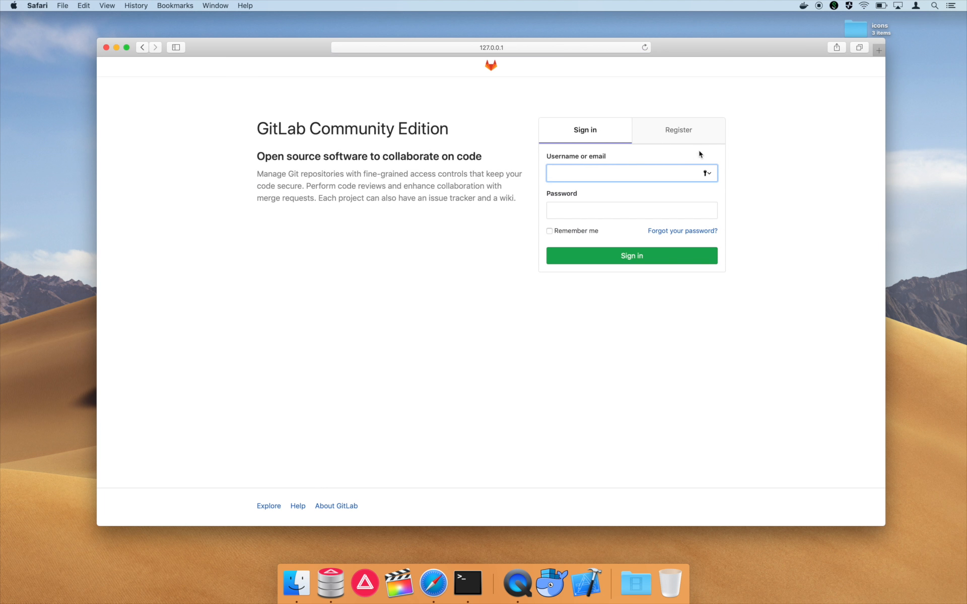
{"action": "key", "text": "Tab"}
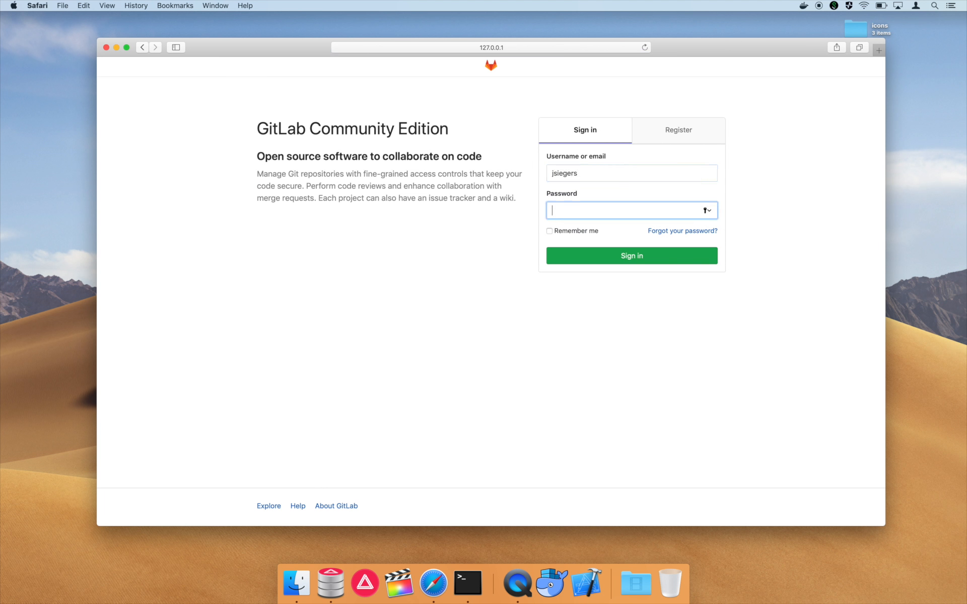
{"action": "type", "text": "•••••"}
{"action": "key", "text": "Return"}
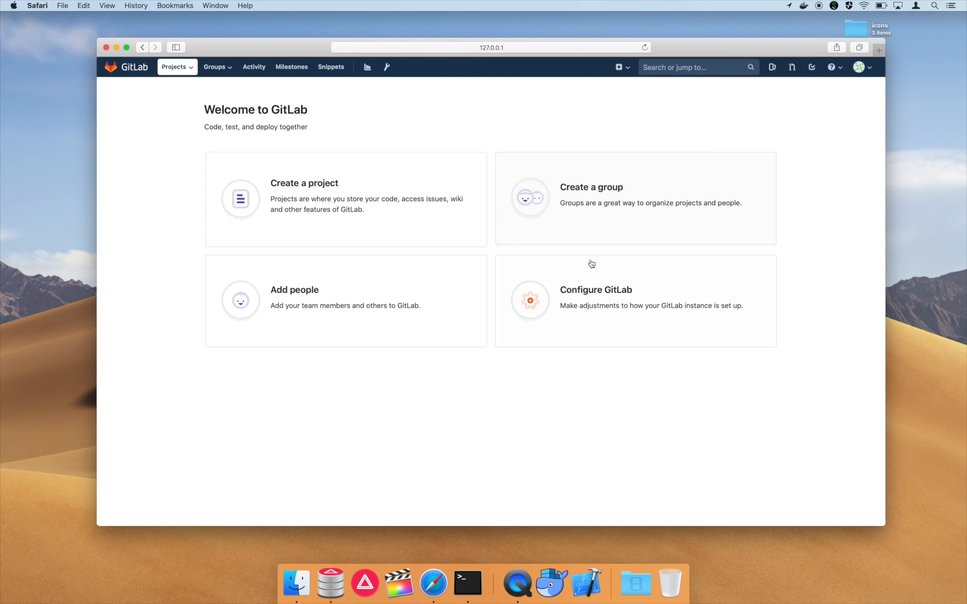
- Open the Costumer A group from the Explore public groups list
{"action": "left_click", "coordinate": [215, 67]}
{"action": "left_click", "coordinate": [218, 96]}
{"action": "left_click", "coordinate": [250, 127]}
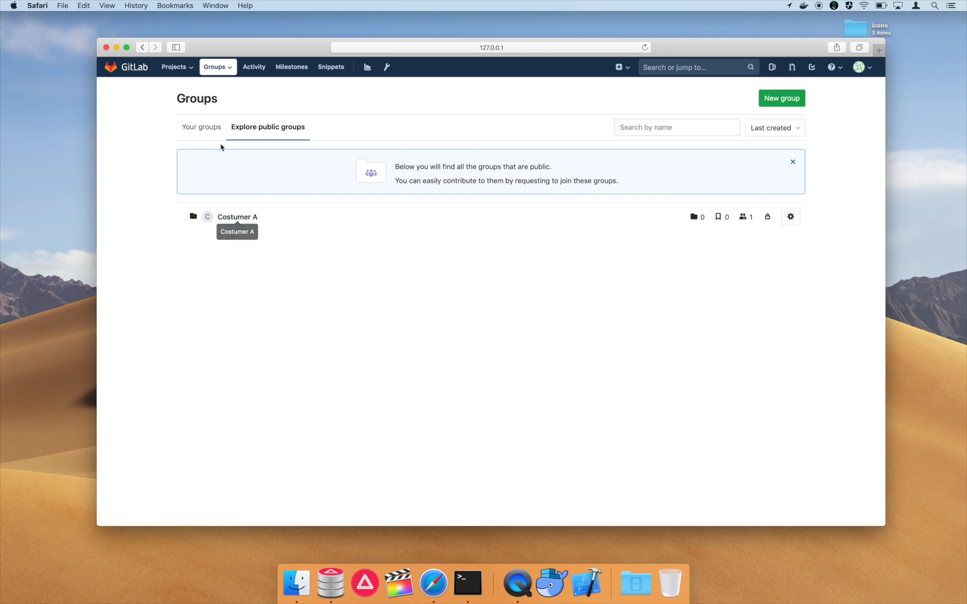
{"action": "left_click", "coordinate": [207, 126]}
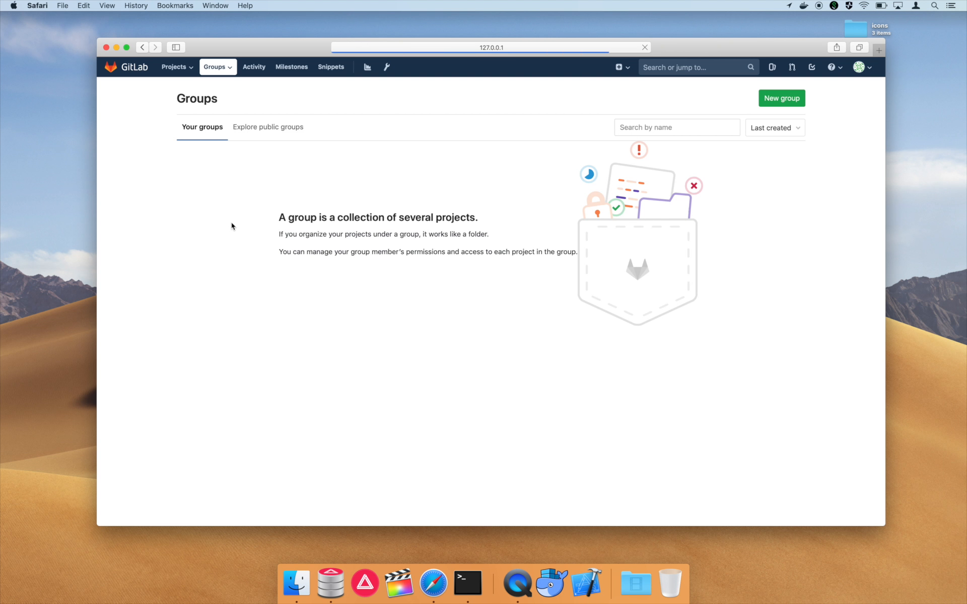
{"action": "left_click", "coordinate": [257, 127]}
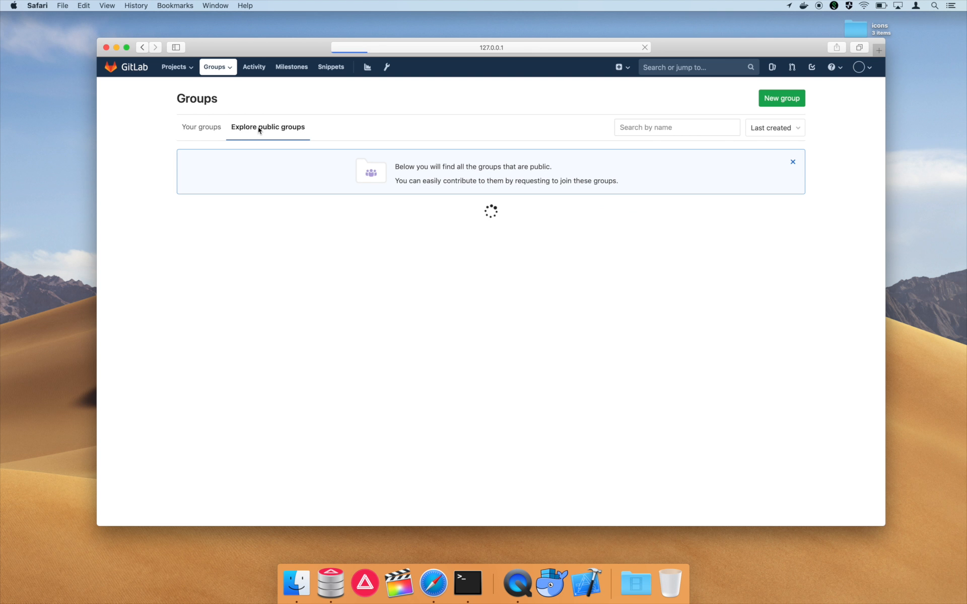
{"action": "left_click", "coordinate": [239, 221]}
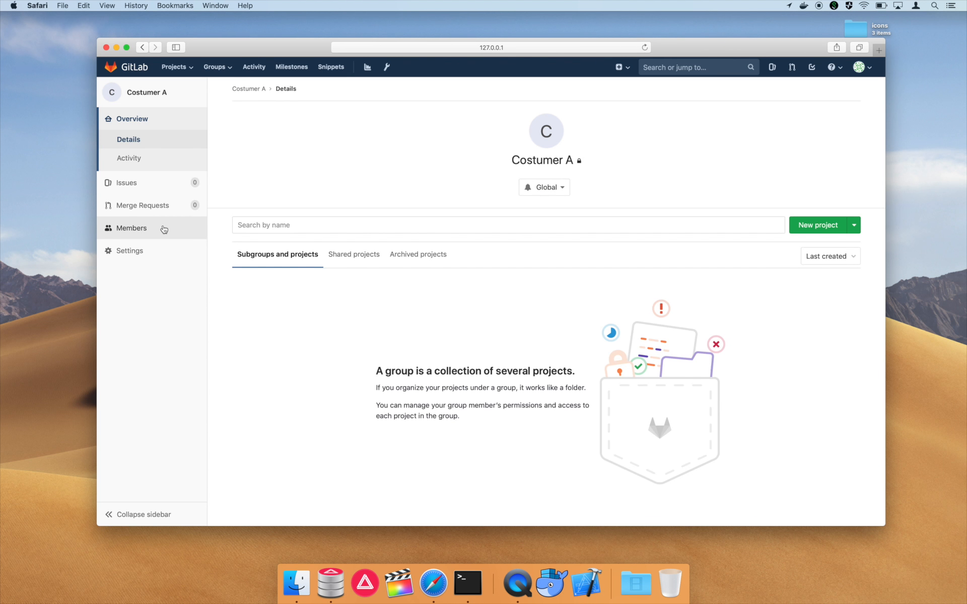
- Add the signed-in user to Costumer A with the Owner role, then show Your groups
{"action": "left_click", "coordinate": [297, 172]}
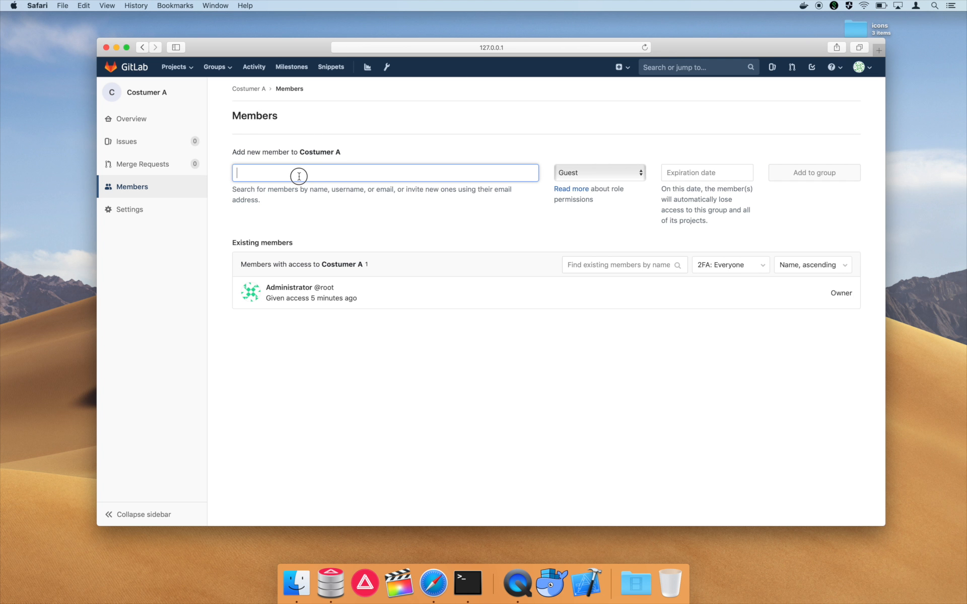
{"action": "type", "text": "jsie"}
{"action": "left_click", "coordinate": [301, 196]}
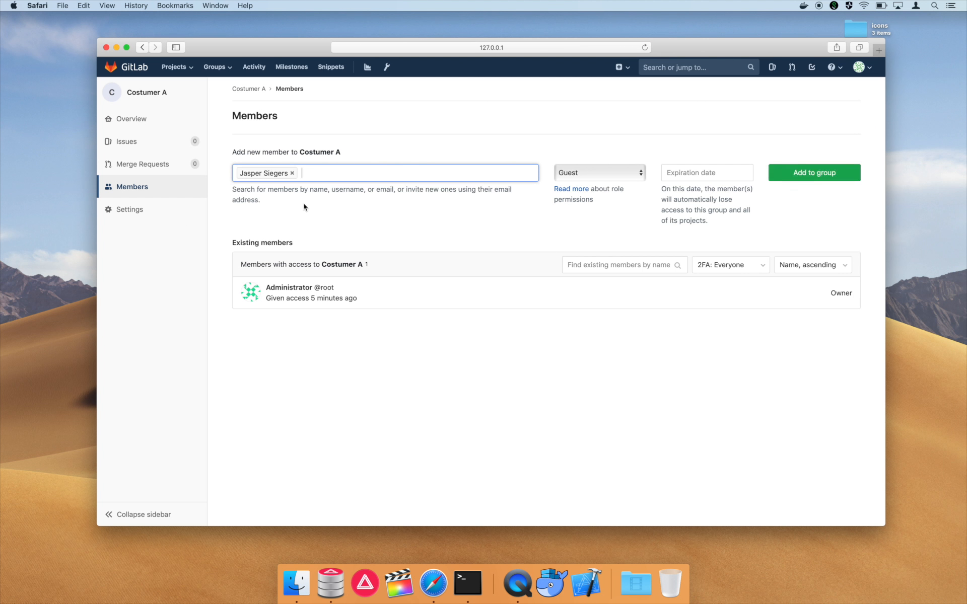
{"action": "left_click", "coordinate": [591, 172]}
{"action": "left_click", "coordinate": [583, 212]}
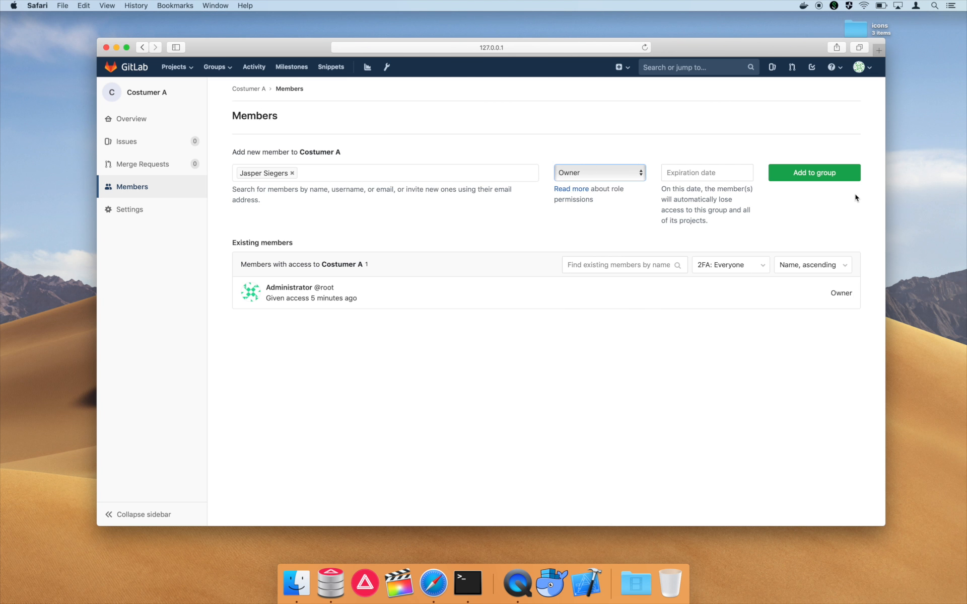
{"action": "left_click", "coordinate": [834, 180]}
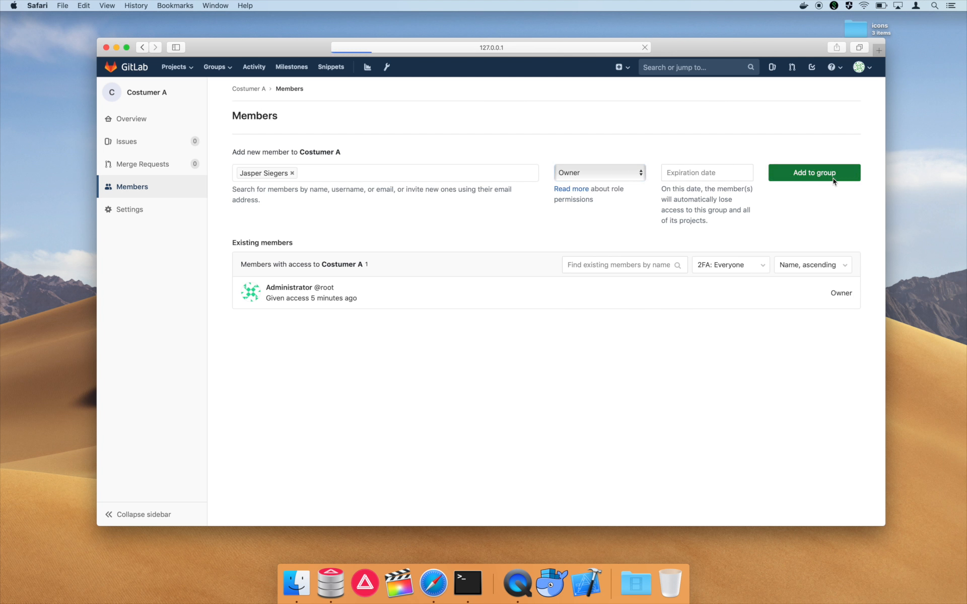
{"action": "left_click", "coordinate": [226, 71]}
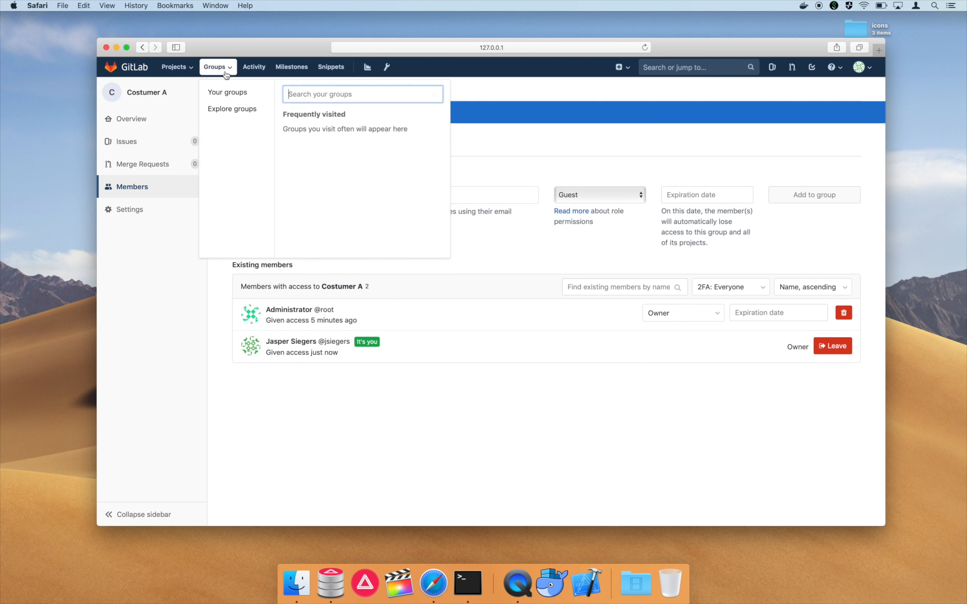
{"action": "left_click", "coordinate": [228, 92]}
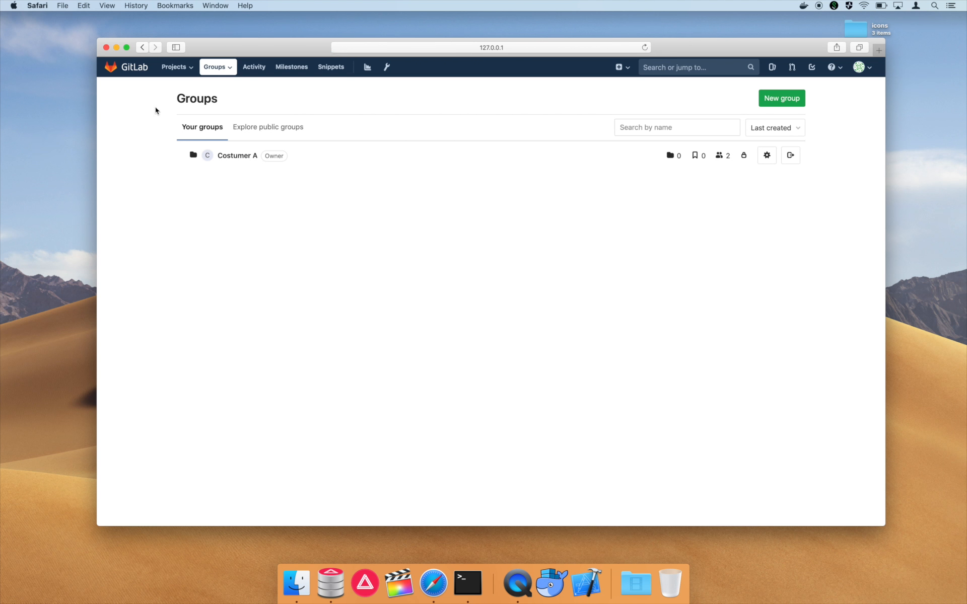
- Go to the user Preferences page through the avatar's Settings
{"action": "left_click", "coordinate": [130, 68]}
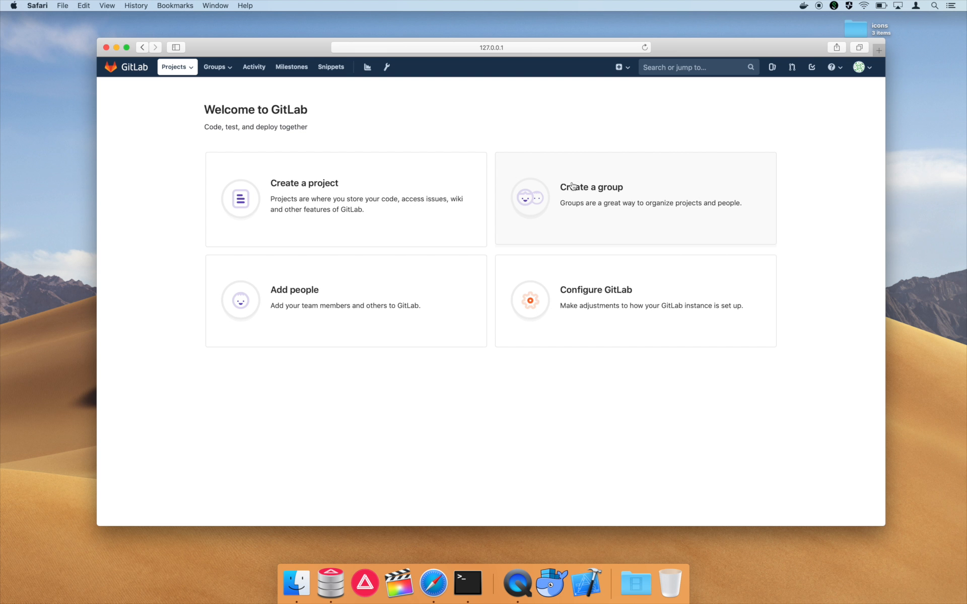
{"action": "left_click", "coordinate": [860, 70]}
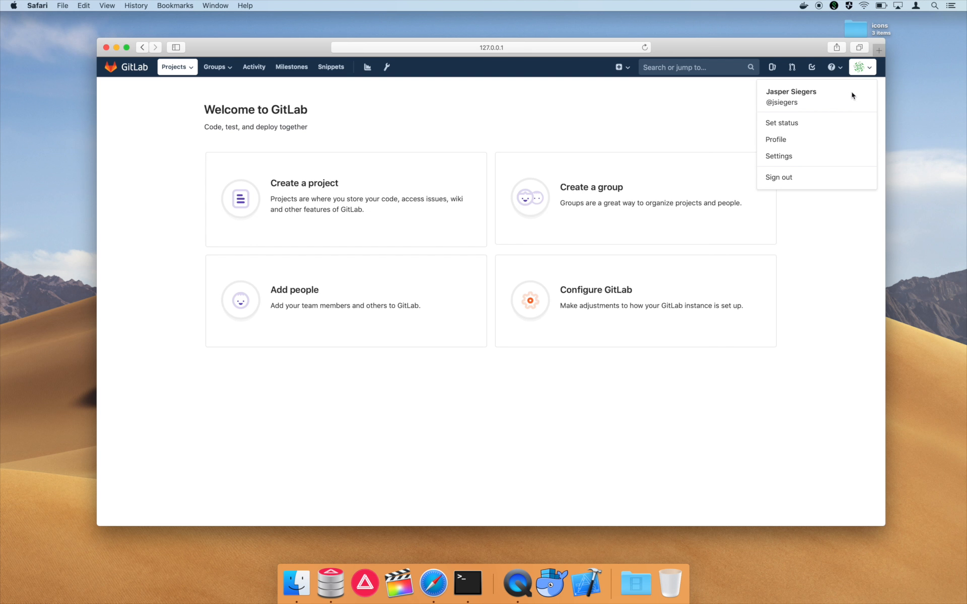
{"action": "left_click", "coordinate": [800, 162]}
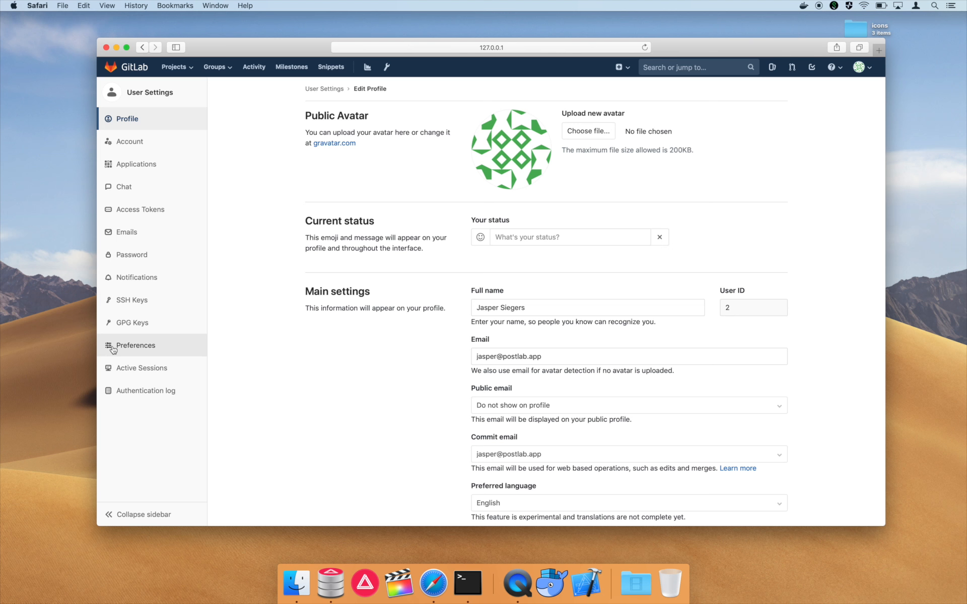
{"action": "left_click", "coordinate": [113, 348]}
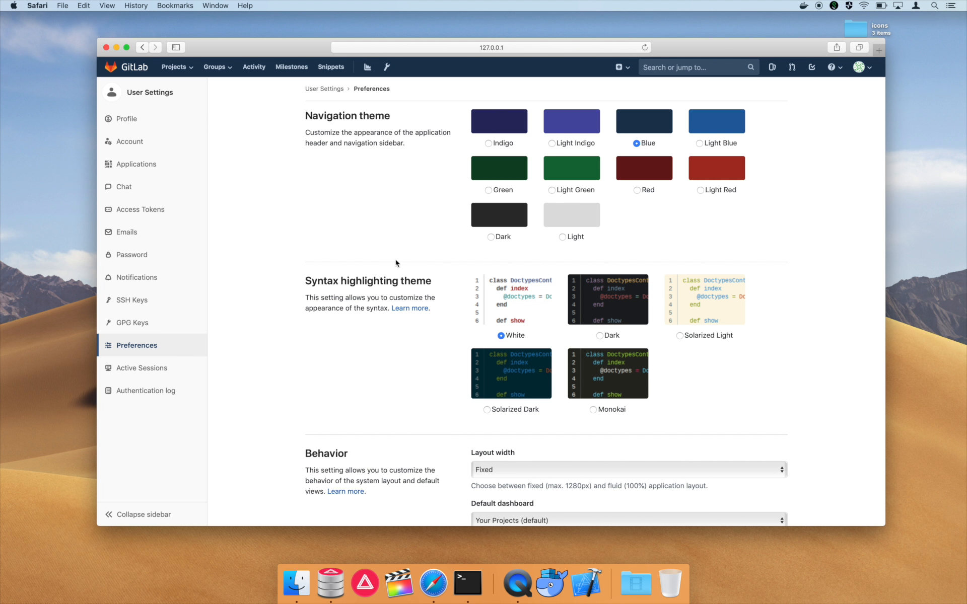
{"action": "scroll", "coordinate": [396, 262], "scroll_direction": "down", "scroll_amount": 5}
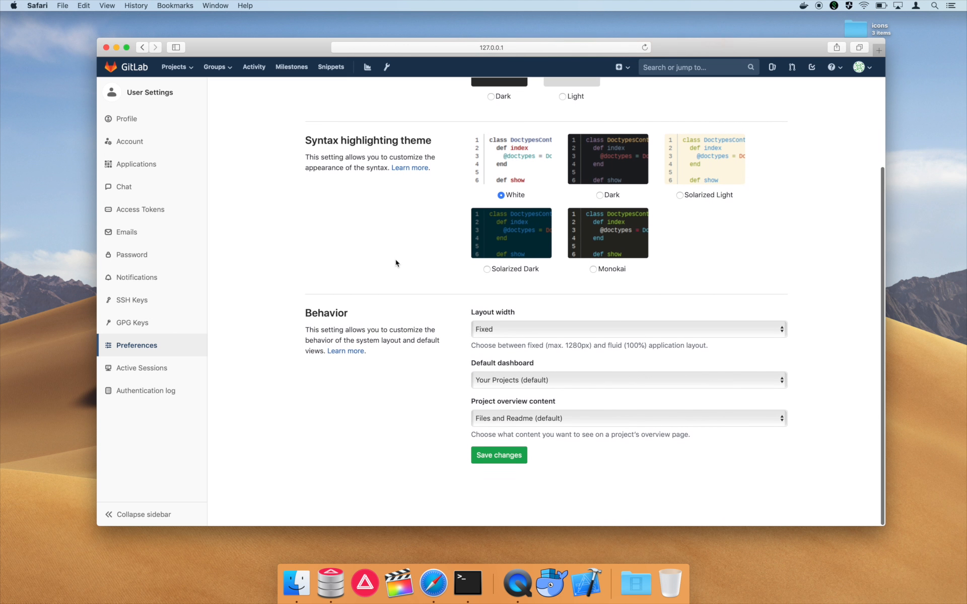
- Set Default dashboard to Your Groups and Project overview content to Activity, then save
{"action": "left_click", "coordinate": [535, 385]}
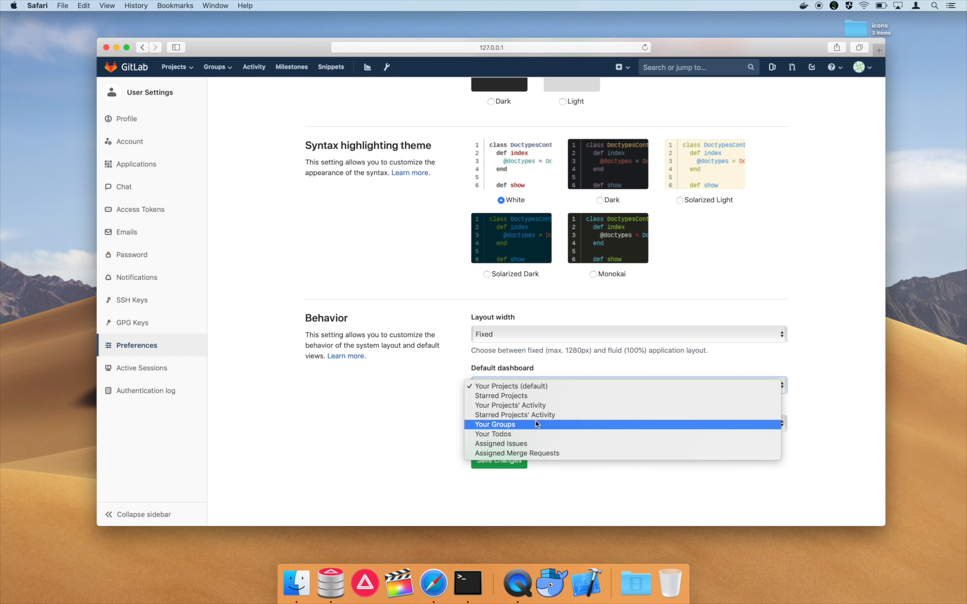
{"action": "left_click", "coordinate": [536, 424]}
{"action": "left_click", "coordinate": [544, 385]}
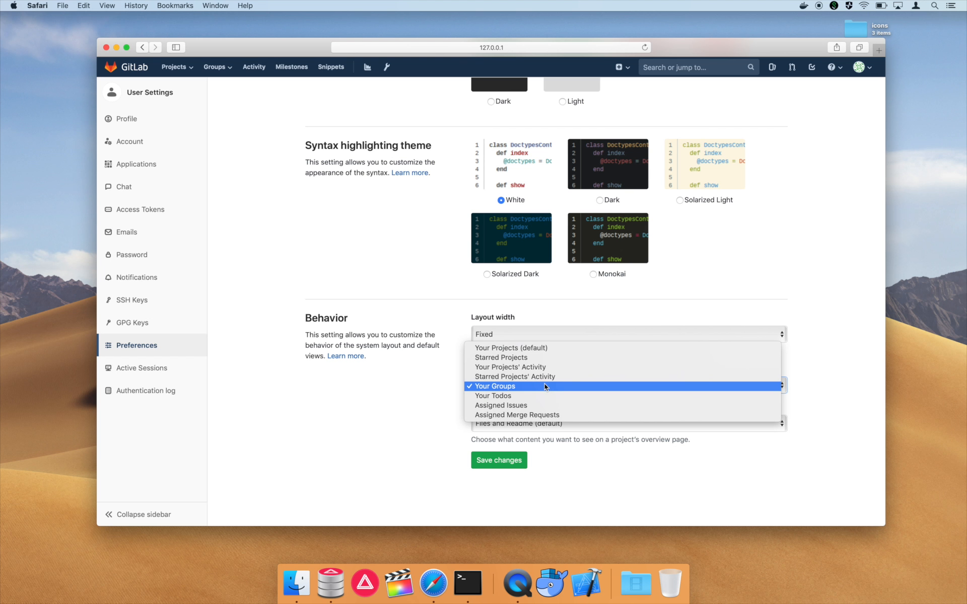
{"action": "left_click", "coordinate": [544, 386]}
{"action": "left_click", "coordinate": [531, 424]}
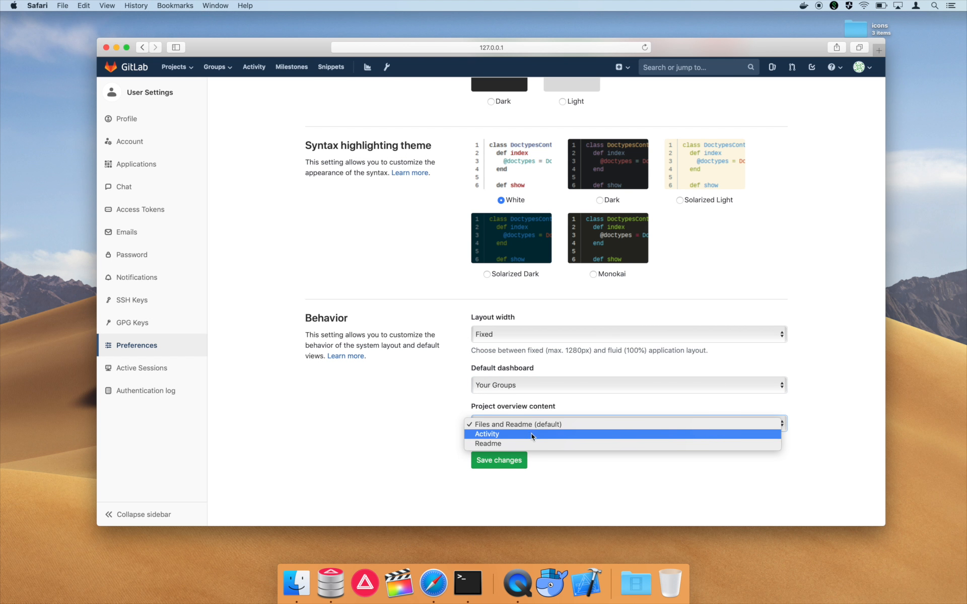
{"action": "left_click", "coordinate": [532, 436]}
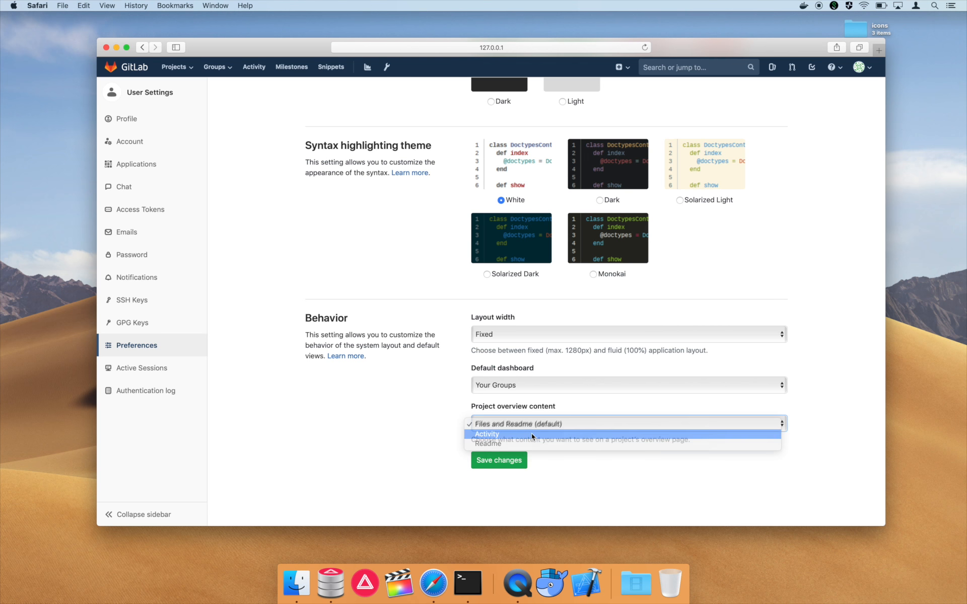
{"action": "left_click", "coordinate": [518, 461]}
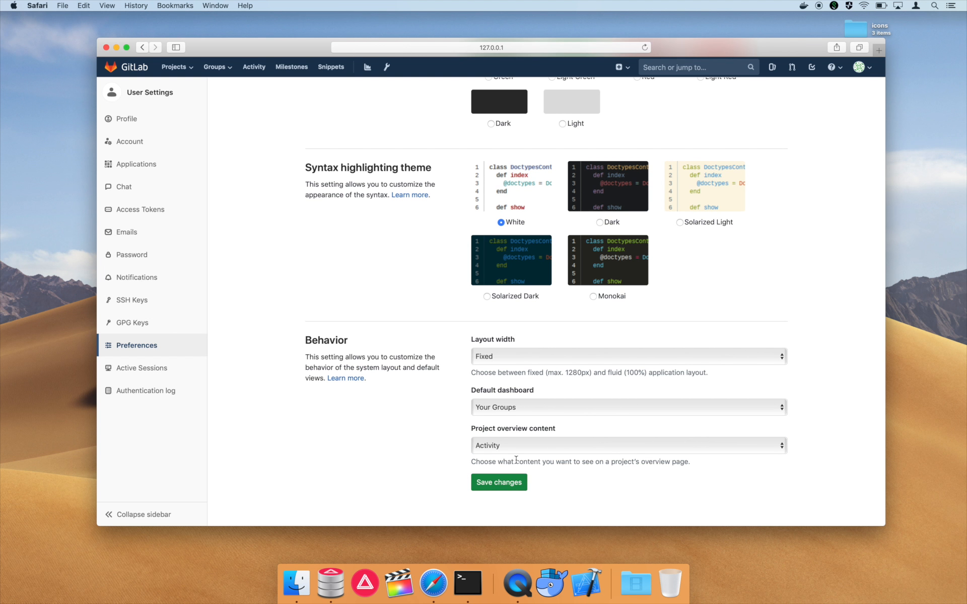
- Save the preferences once more and launch PostLab from the Dock
{"action": "left_click", "coordinate": [518, 483]}
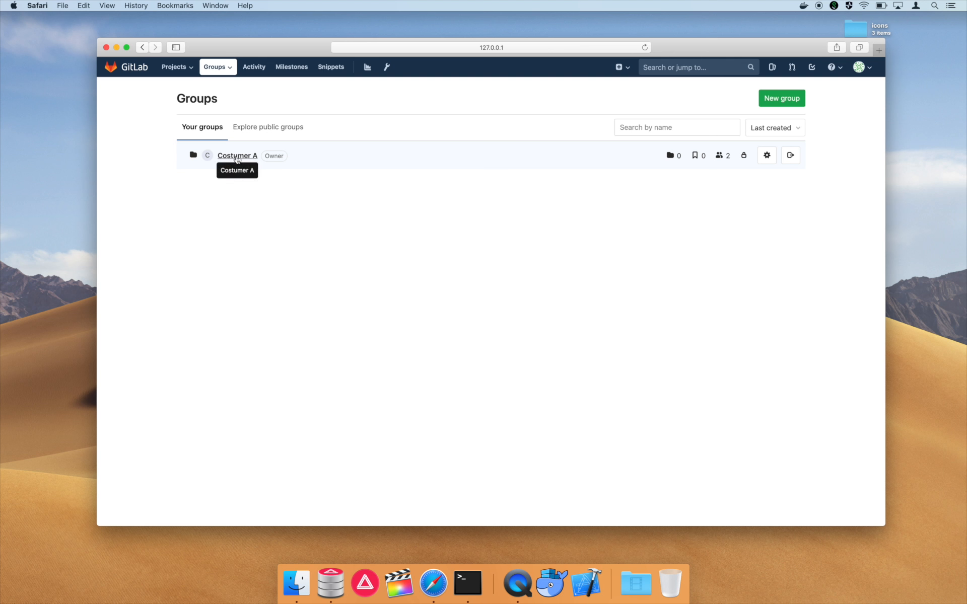
{"action": "left_click", "coordinate": [365, 593]}
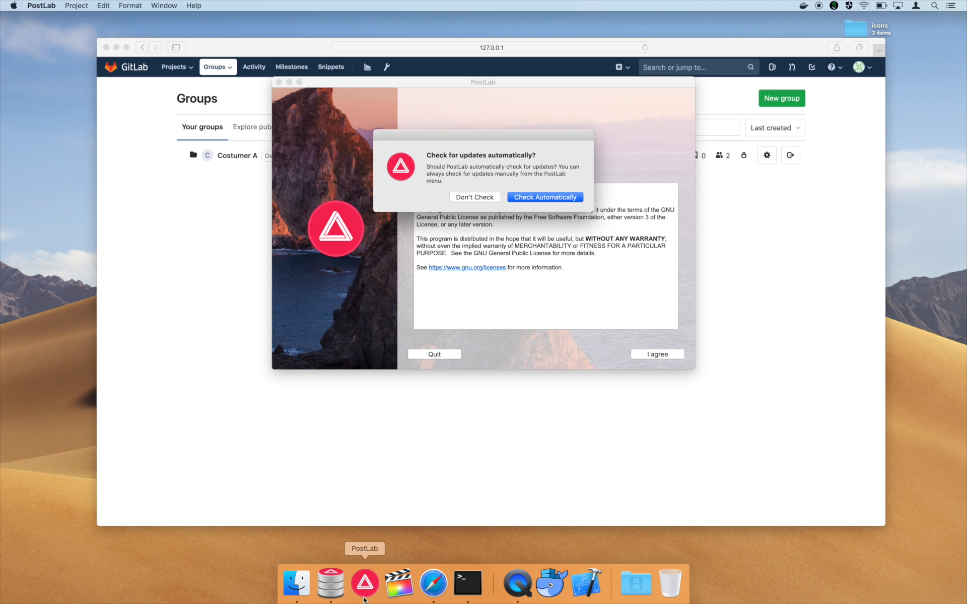
- Enable automatic update checks, accept the licence, and submit the user's full name and e-mail address
{"action": "left_click", "coordinate": [547, 197]}
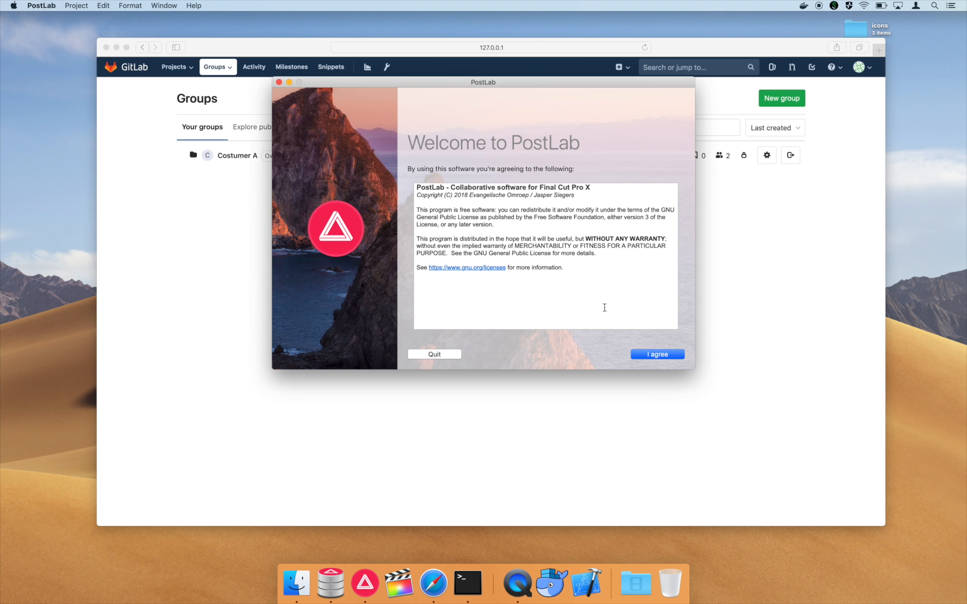
{"action": "left_click", "coordinate": [648, 357]}
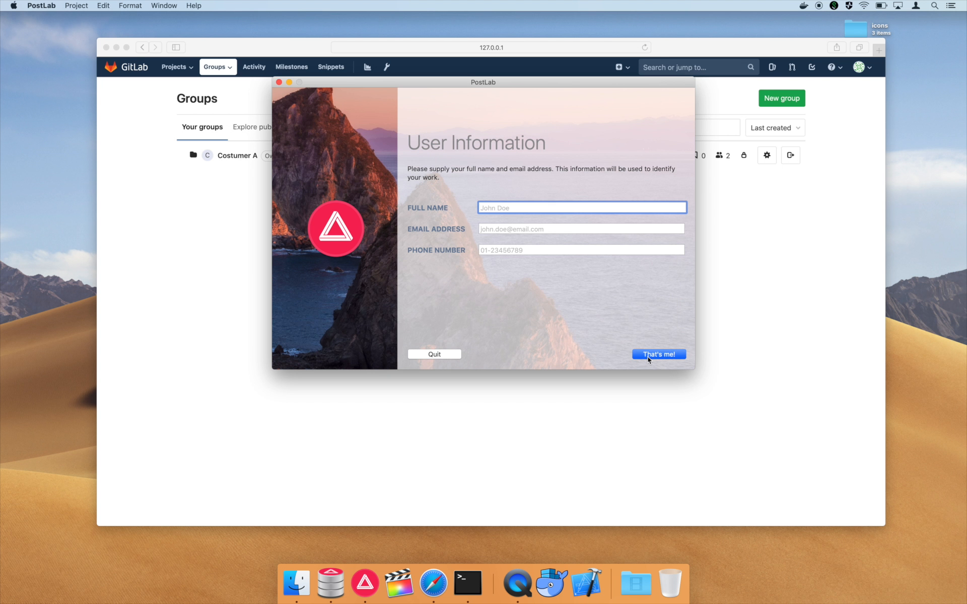
{"action": "key", "text": "Tab"}
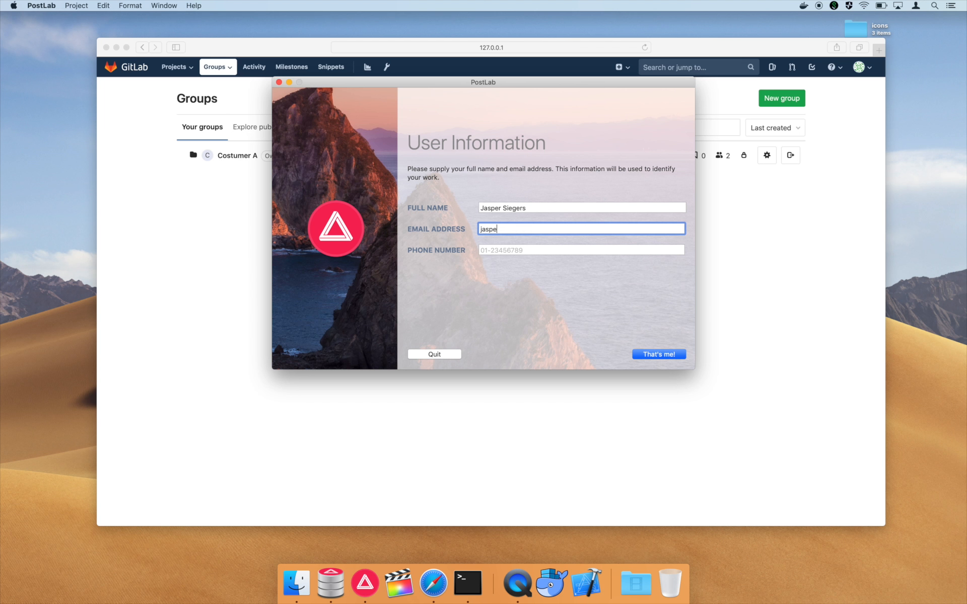
{"action": "key", "text": "Return"}
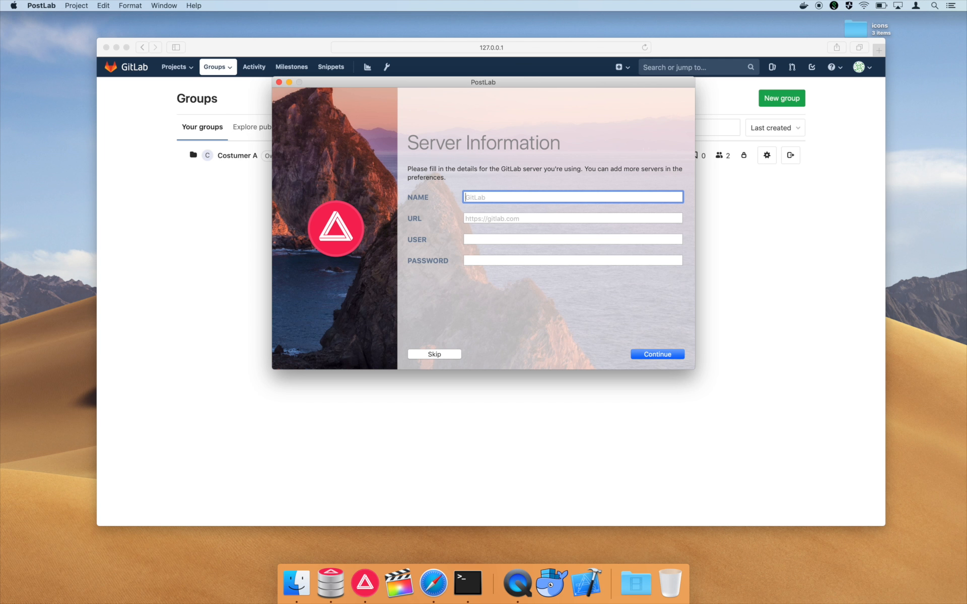
{"action": "type", "text": "PostLab"}
{"action": "key", "text": "Tab"}
{"action": "type", "text": "h"}
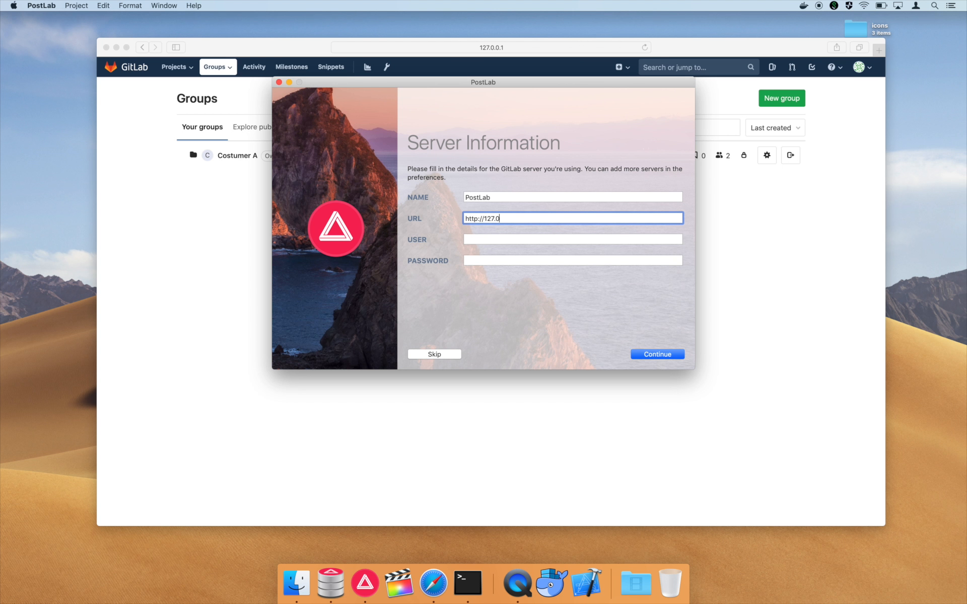
{"action": "type", "text": "ttp://127.0.0.1"}
{"action": "key", "text": "Tab"}
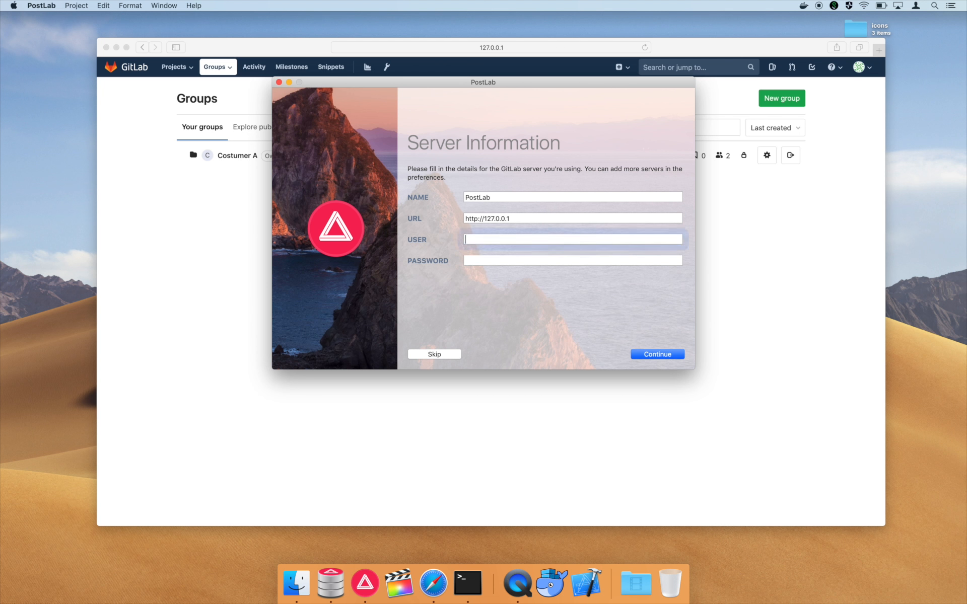
{"action": "key", "text": "Tab"}
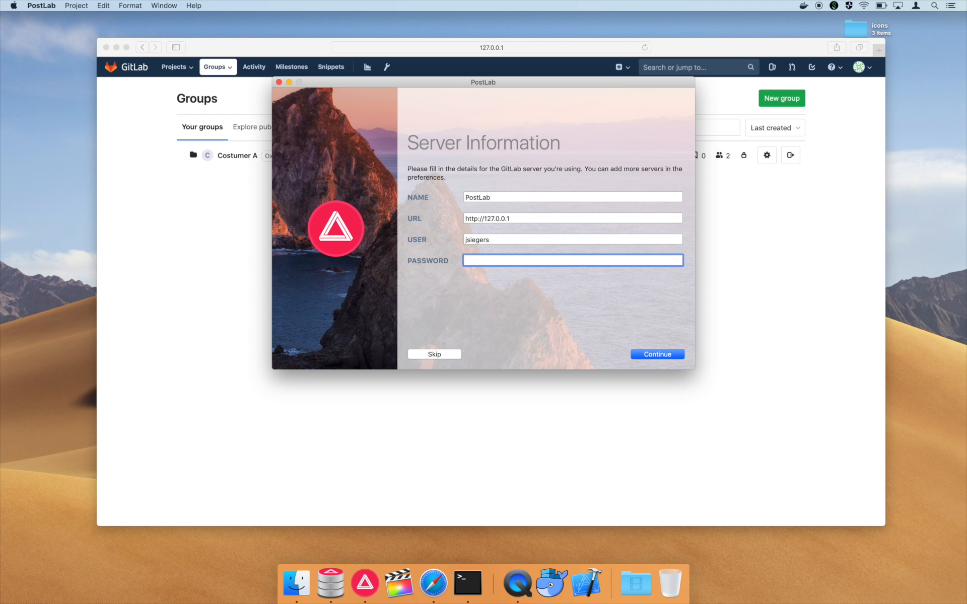
{"action": "type", "text": "••••••••••"}
{"action": "key", "text": "super+a"}
{"action": "type", "text": "•••••••••••••"}
{"action": "left_click", "coordinate": [648, 357]}
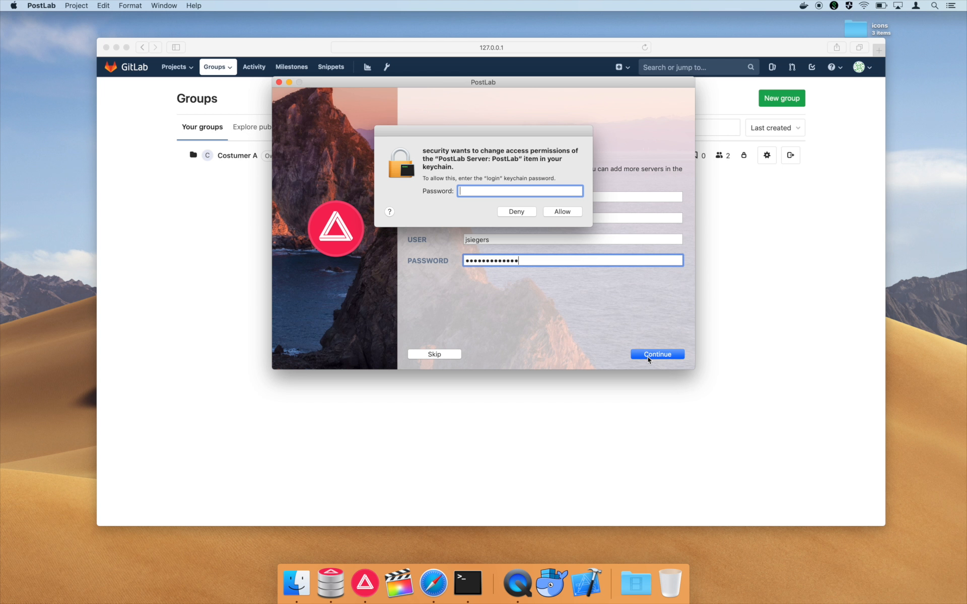
- Allow keychain access with the login password and choose the PostLab interface
{"action": "type", "text": "•"}
{"action": "key", "text": "BackSpace"}
{"action": "type", "text": "••••••••••••"}
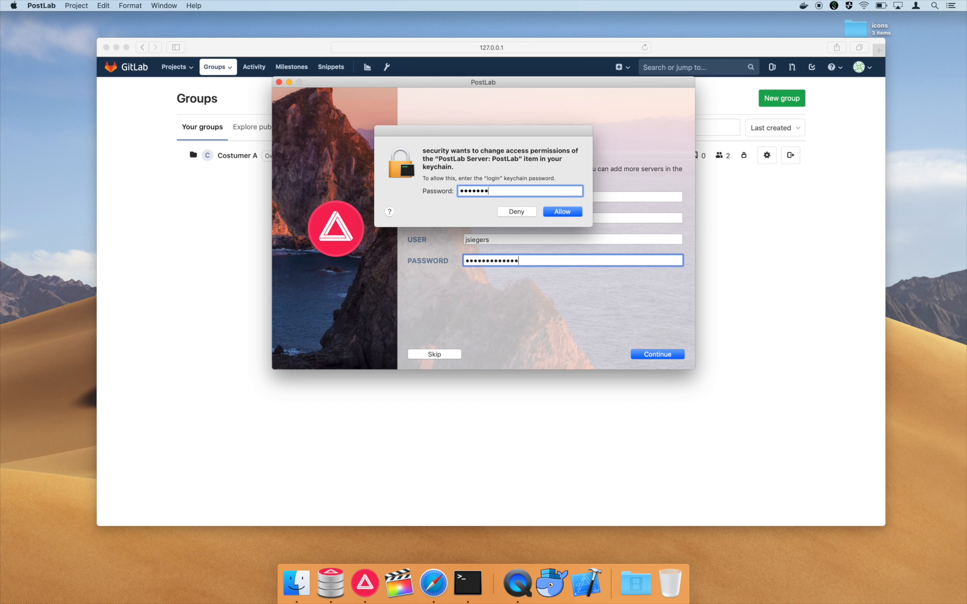
{"action": "key", "text": "Return"}
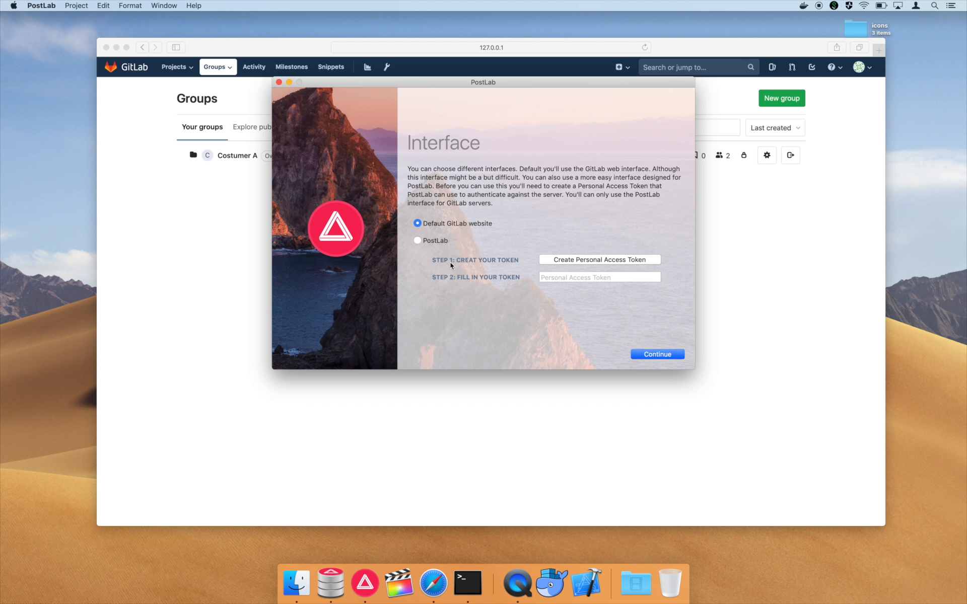
{"action": "left_click", "coordinate": [428, 241]}
- Create a personal access token named 'PostLab' with api scope, copy its value, and return to PostLab
{"action": "left_click", "coordinate": [606, 264]}
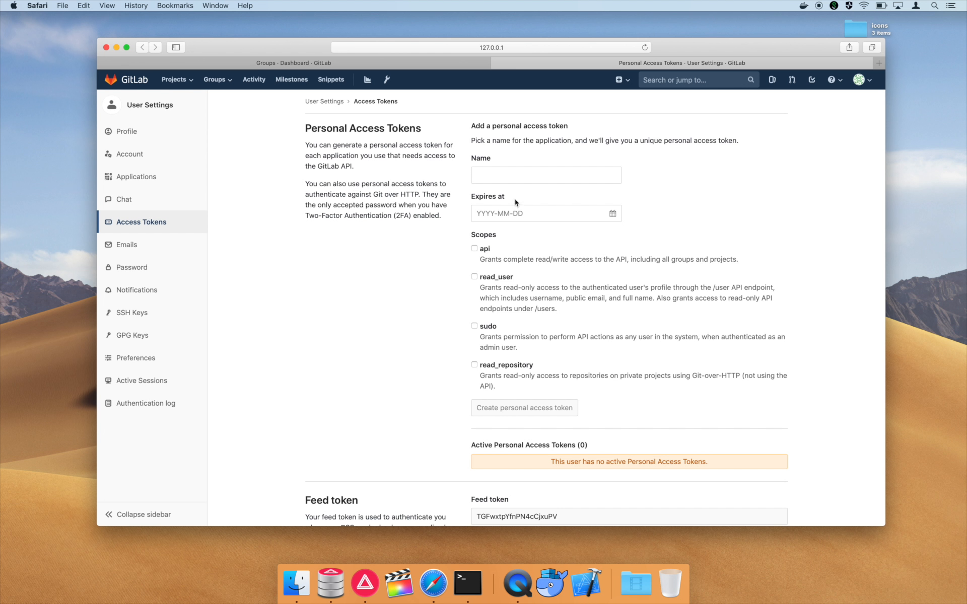
{"action": "left_click", "coordinate": [507, 178]}
{"action": "type", "text": "PostLab"}
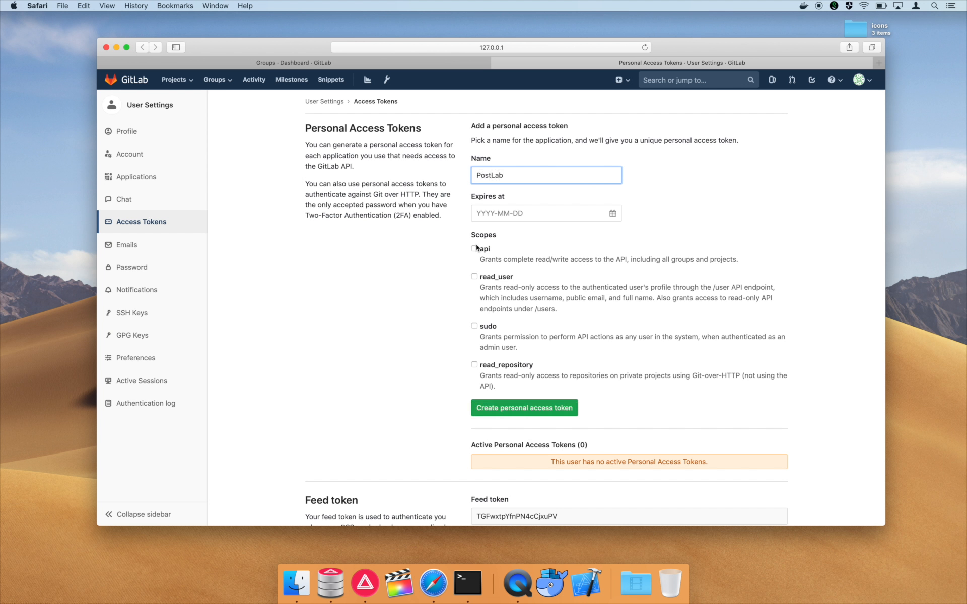
{"action": "left_click", "coordinate": [474, 248]}
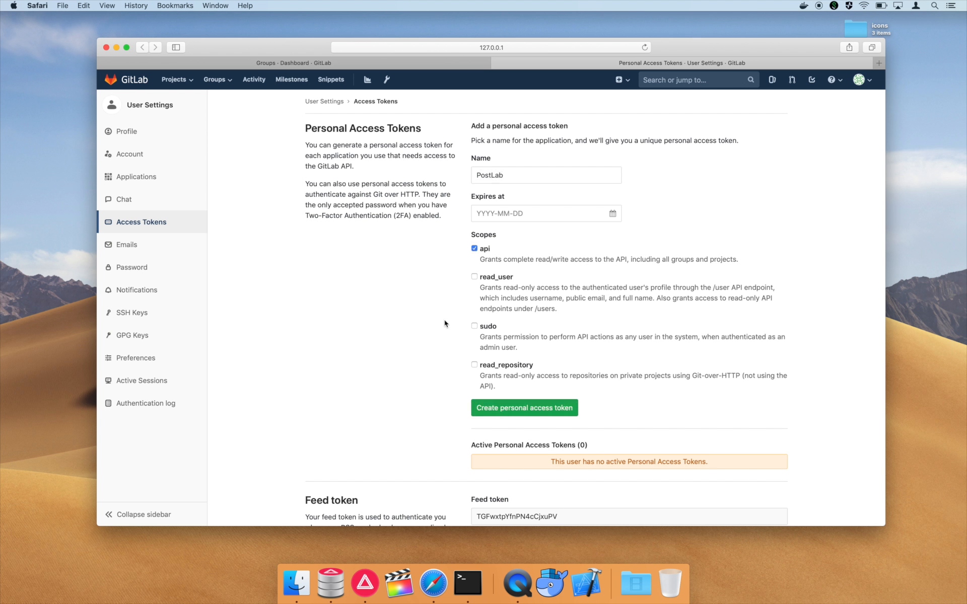
{"action": "left_click", "coordinate": [524, 407]}
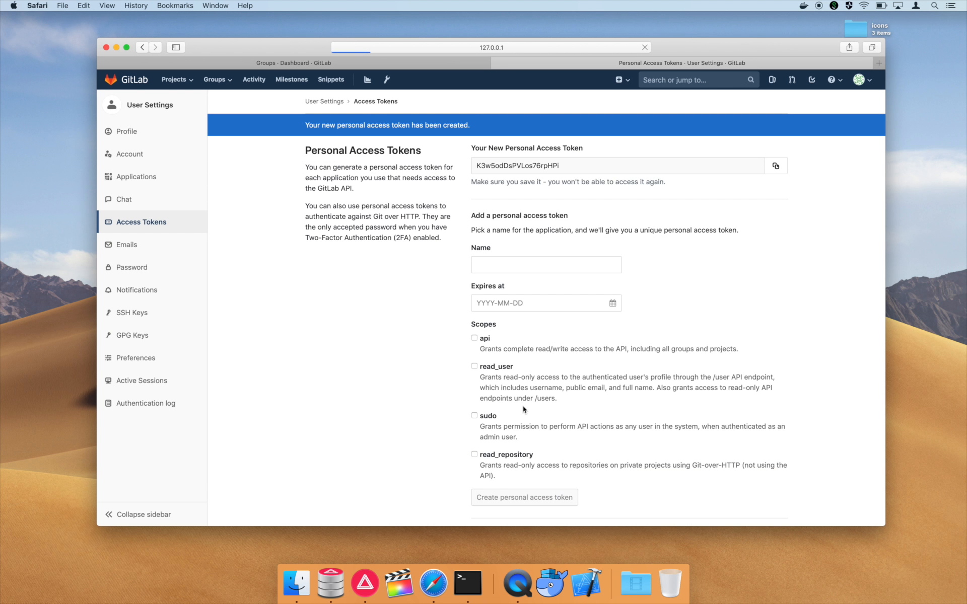
{"action": "left_click", "coordinate": [776, 168]}
{"action": "left_click", "coordinate": [364, 582]}
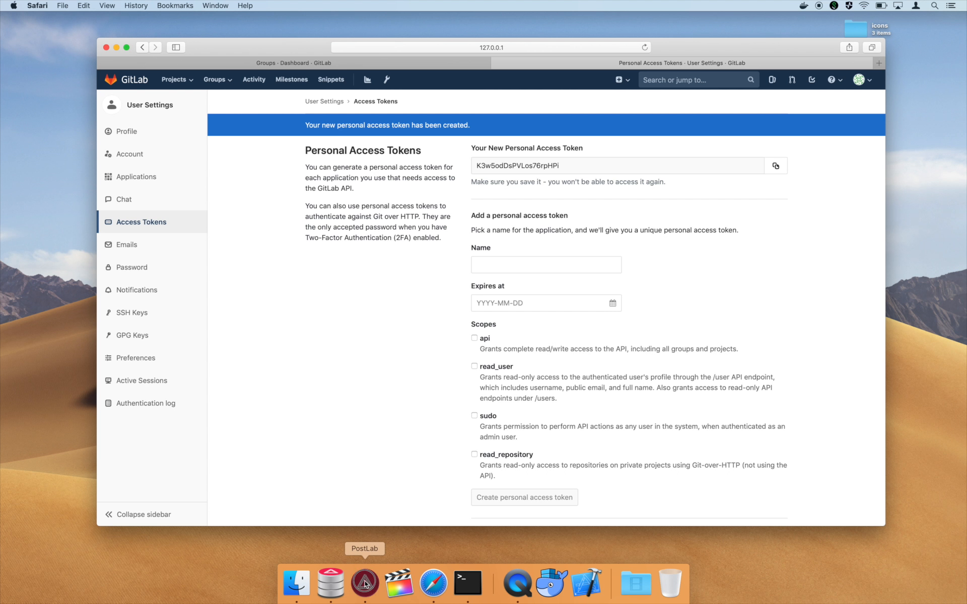
- Paste the copied token to finish setup, then open the Costumer A group from the Groups list
{"action": "left_click", "coordinate": [574, 279]}
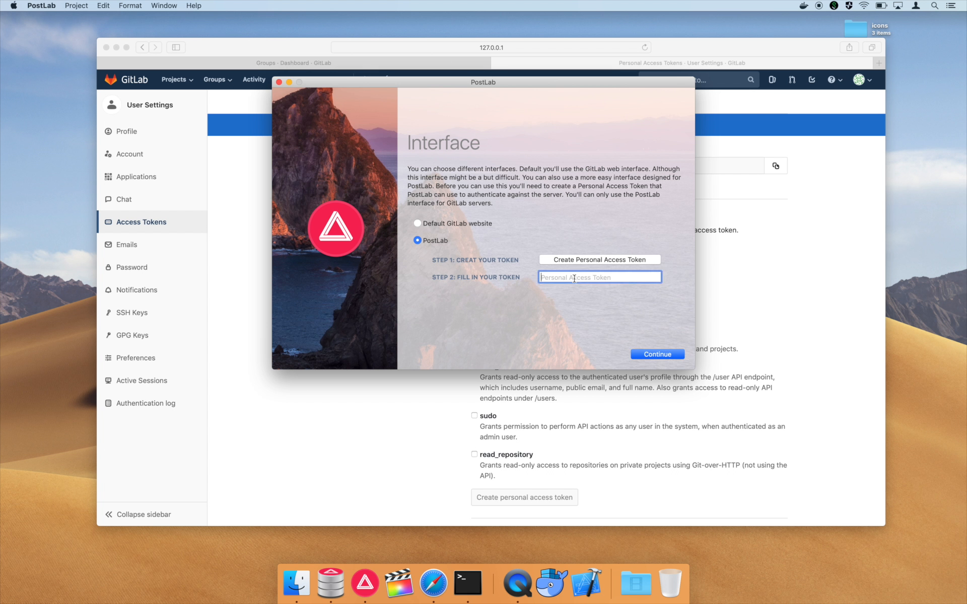
{"action": "key", "text": "super+v"}
{"action": "left_click", "coordinate": [648, 355]}
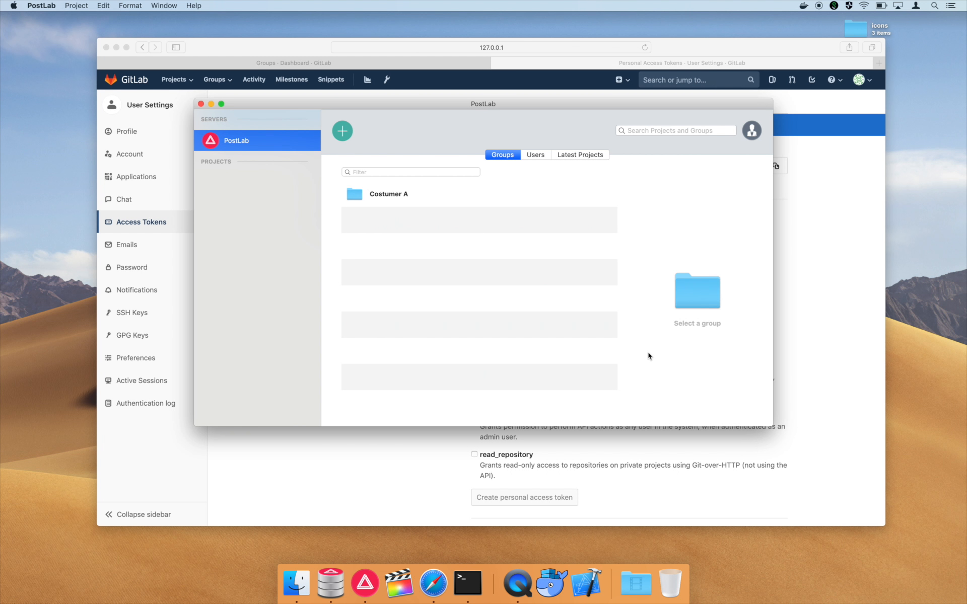
{"action": "left_click", "coordinate": [106, 47]}
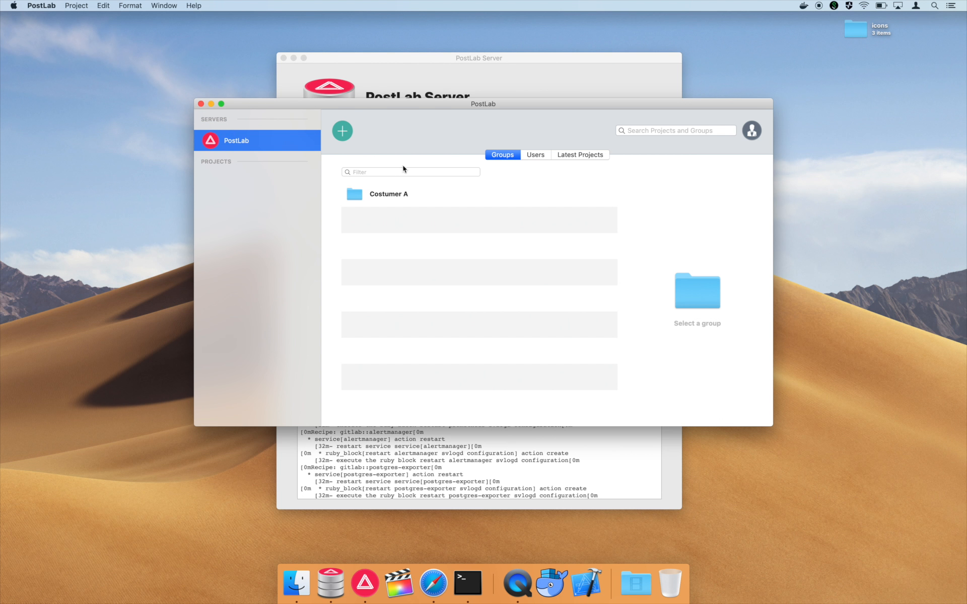
{"action": "left_click", "coordinate": [406, 197]}
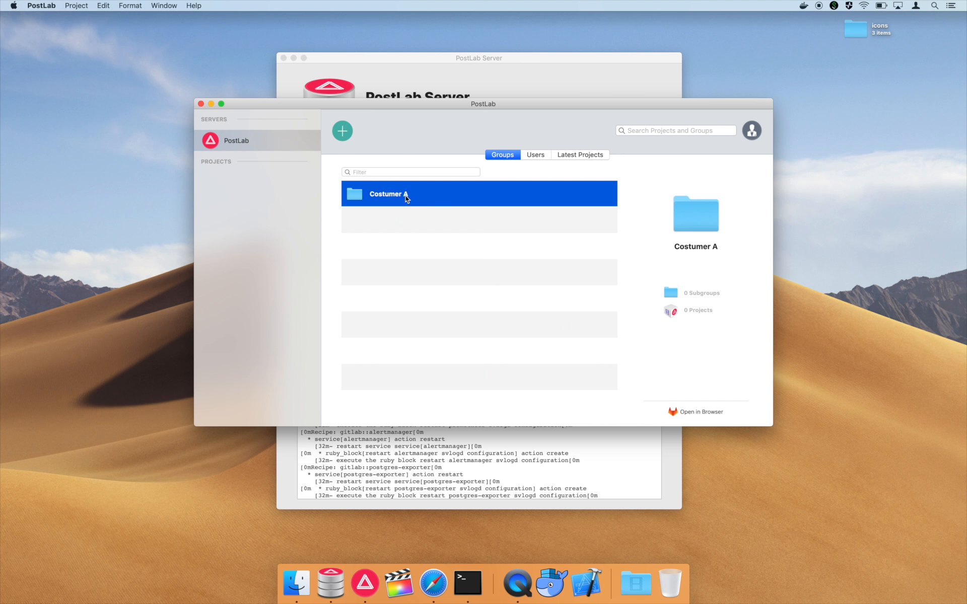
{"action": "double_click", "coordinate": [406, 196]}
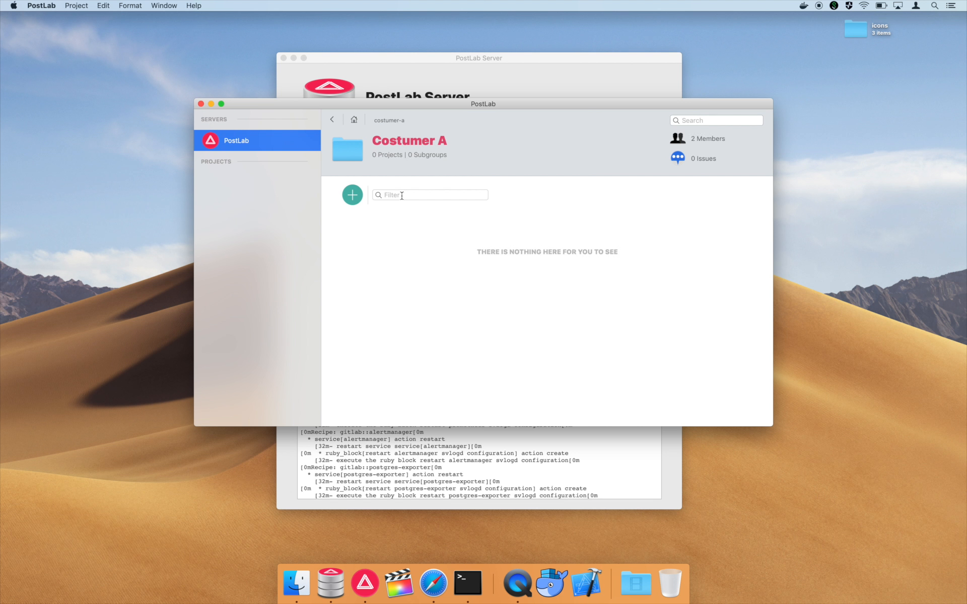
- Create the PostLab project 'Project-1' in Costumer A, entering the keychain password and always allowing access
{"action": "left_click", "coordinate": [353, 195]}
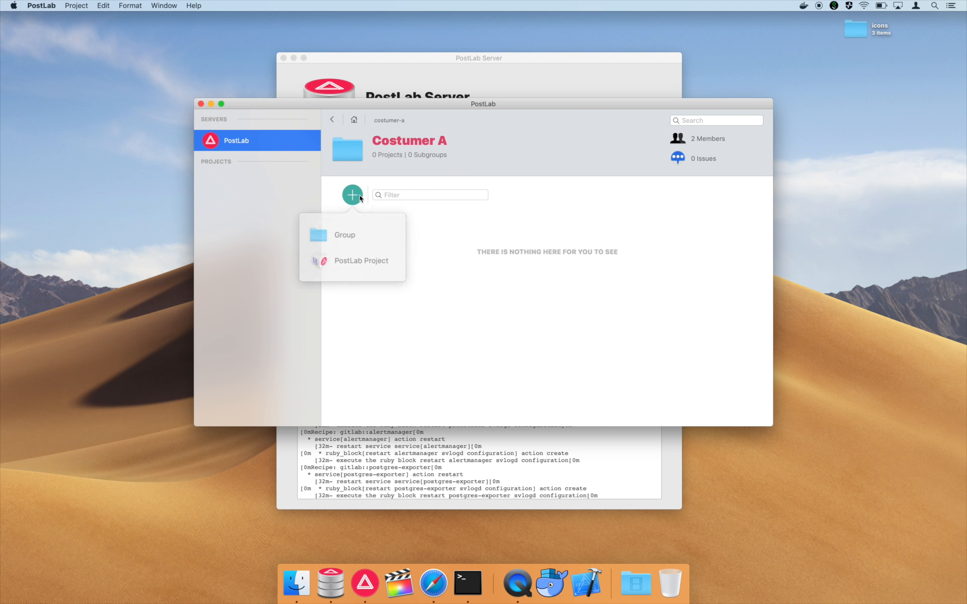
{"action": "left_click", "coordinate": [361, 254]}
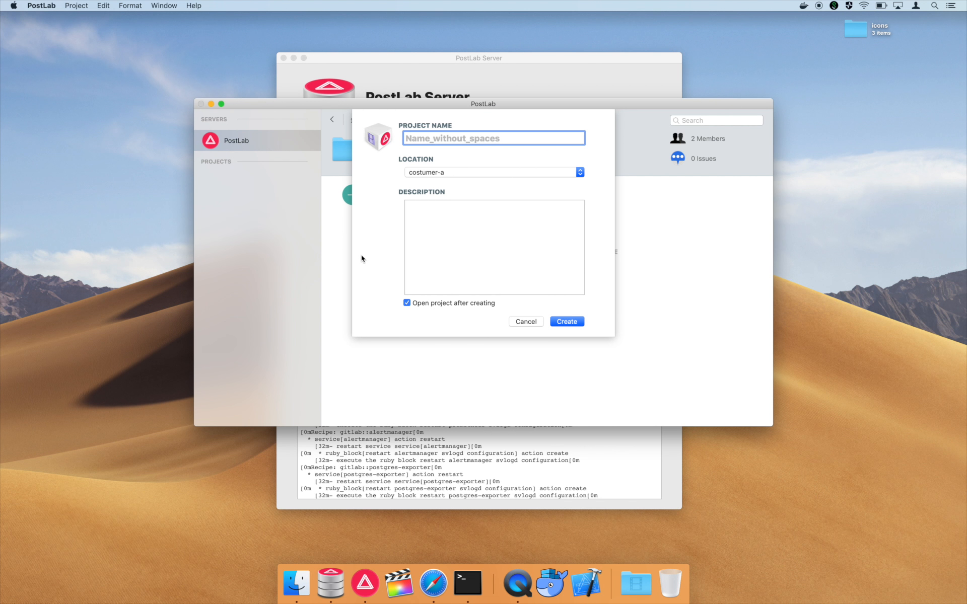
{"action": "type", "text": "Project-1"}
{"action": "left_click", "coordinate": [566, 321]}
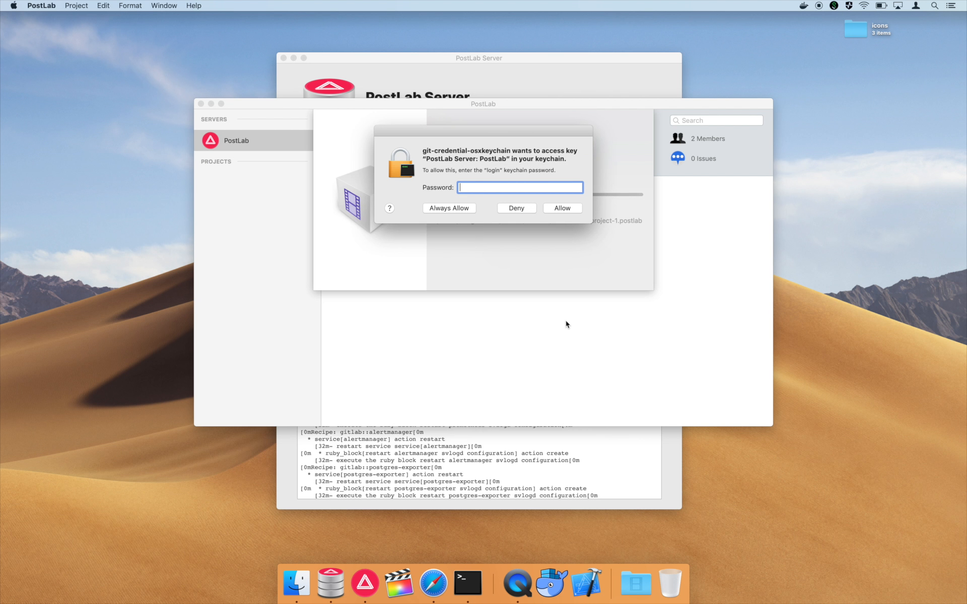
{"action": "type", "text": "••••••••"}
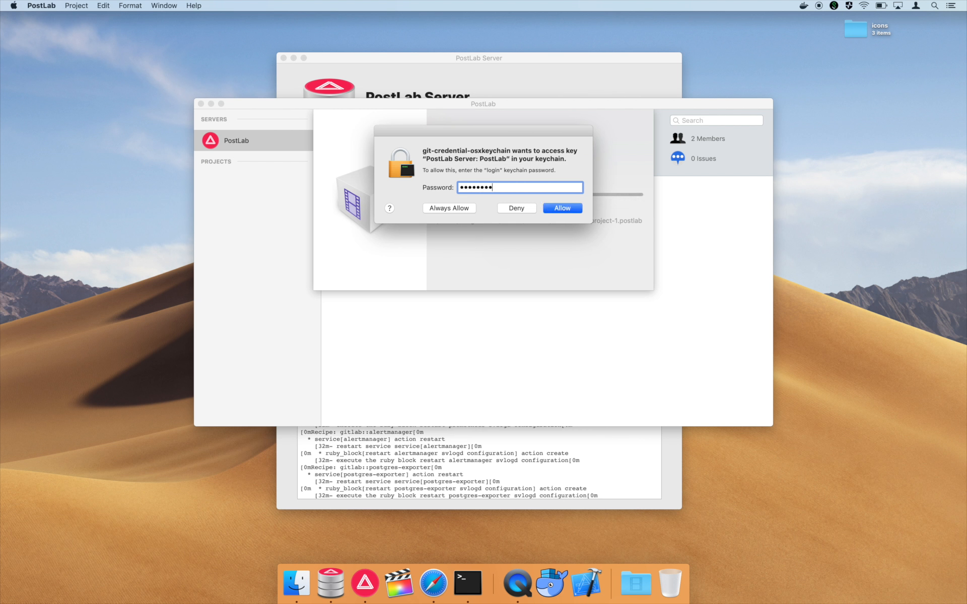
{"action": "type", "text": "•••"}
{"action": "left_click", "coordinate": [456, 207]}
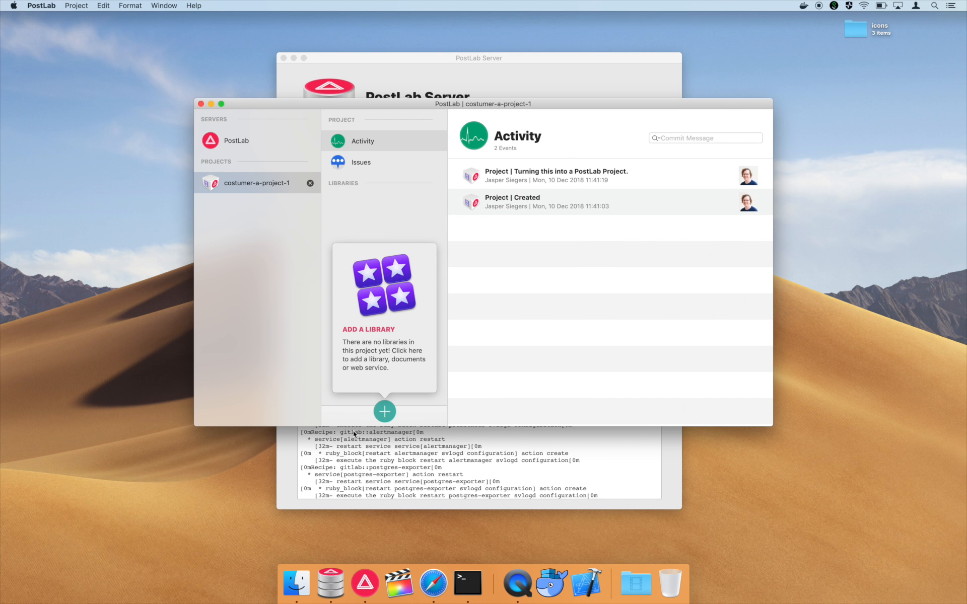
- Add an empty library named 'RoughCut' to Project-1, then bring the PostLab Server window forward
{"action": "left_click", "coordinate": [386, 412]}
{"action": "left_click", "coordinate": [386, 412]}
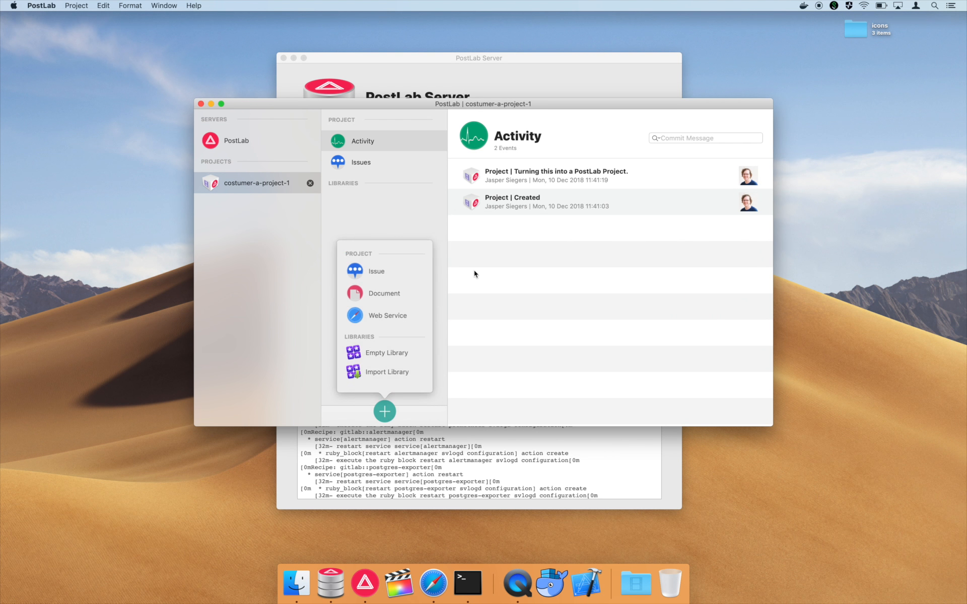
{"action": "left_click", "coordinate": [381, 352]}
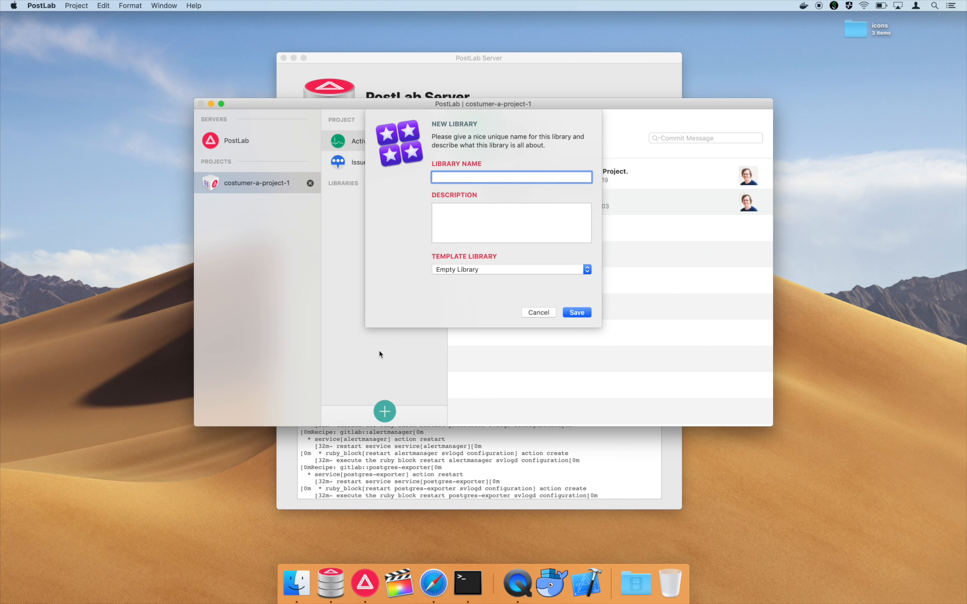
{"action": "type", "text": "RoughCut"}
{"action": "left_click", "coordinate": [570, 313]}
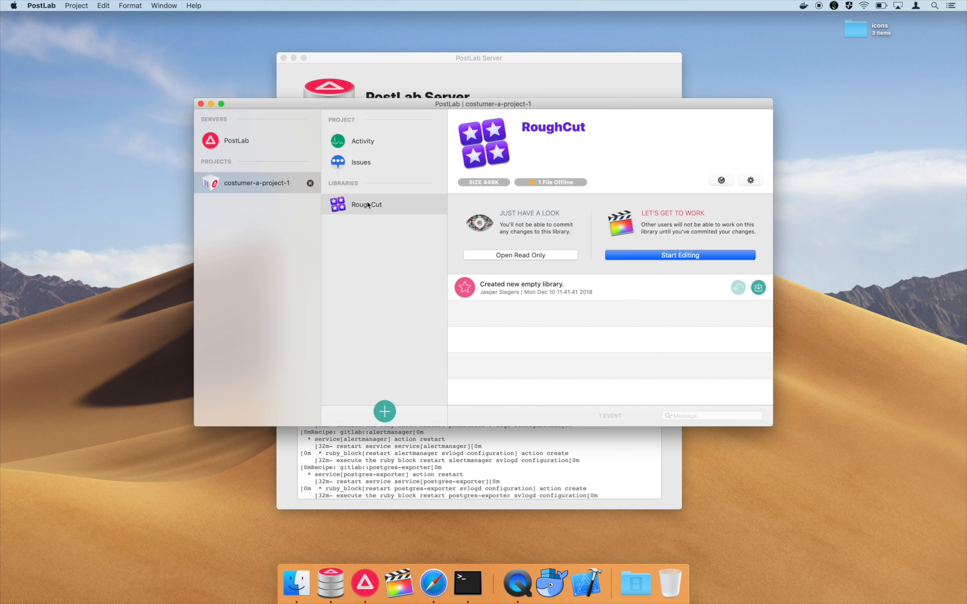
{"action": "left_click", "coordinate": [416, 82]}
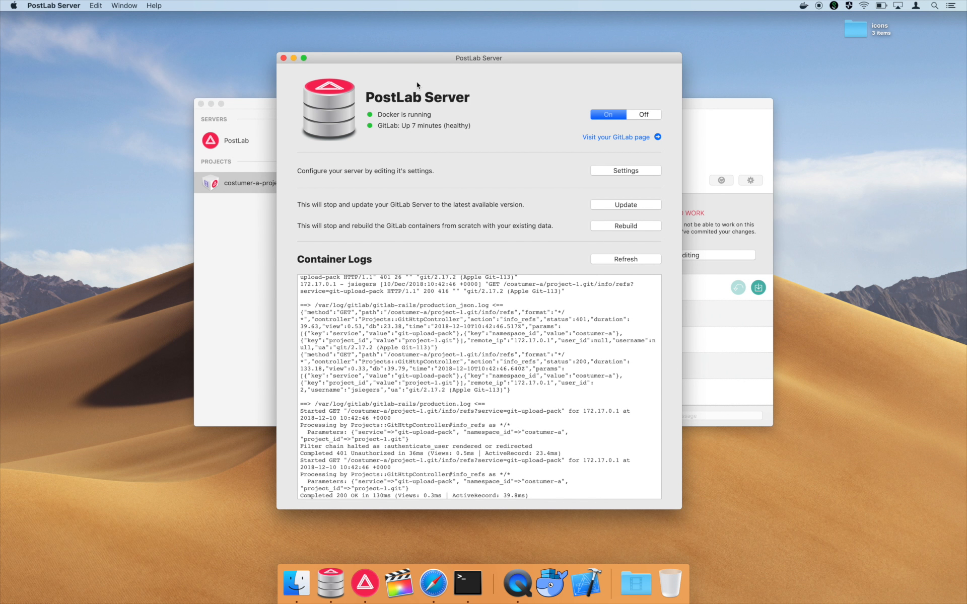
- Hide PostLab Server, confirm Docker is running, and show the Costumer A group listing Project-1
{"action": "key", "text": "super+h"}
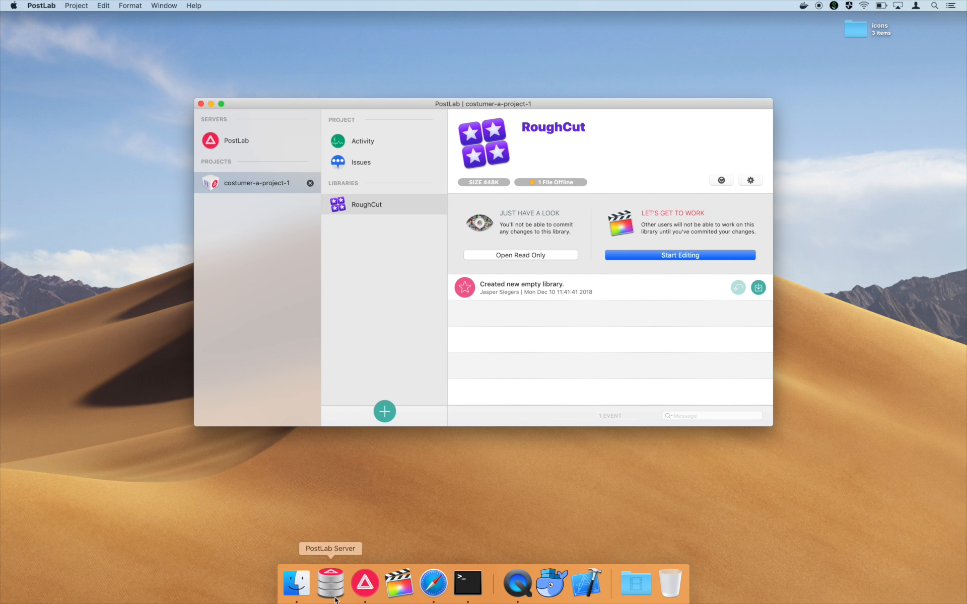
{"action": "left_click", "coordinate": [801, 6]}
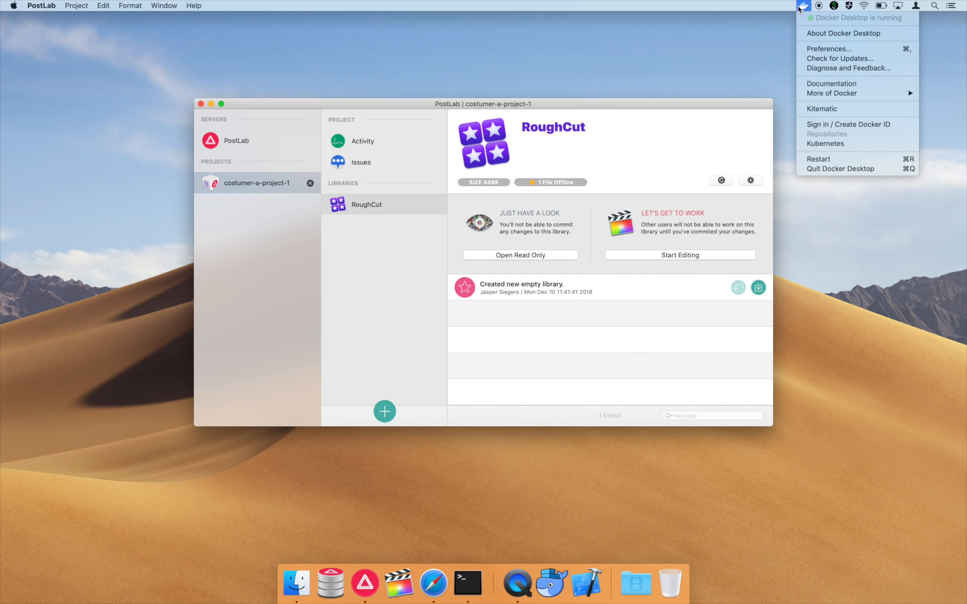
{"action": "left_click", "coordinate": [698, 106]}
{"action": "left_click", "coordinate": [239, 147]}
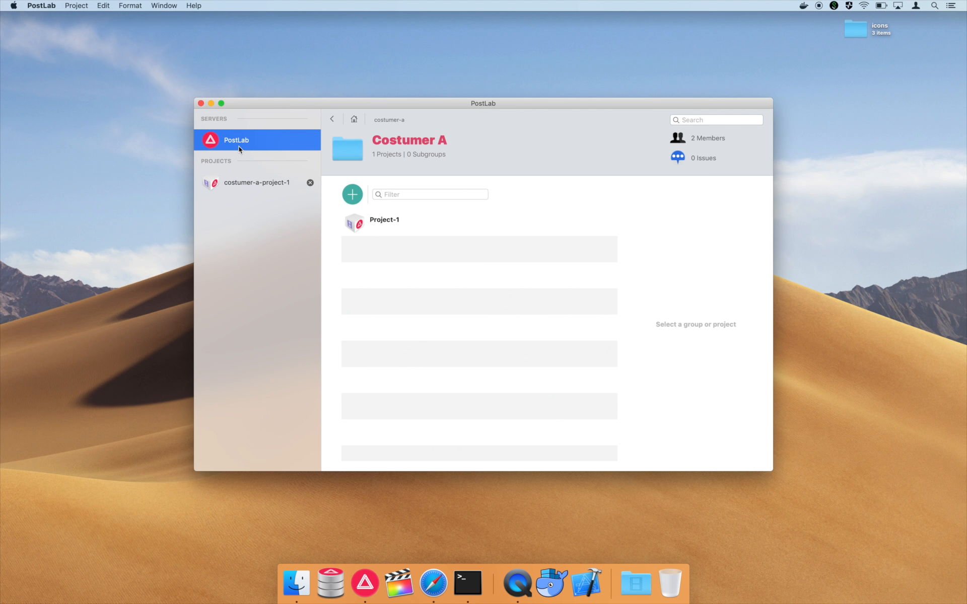